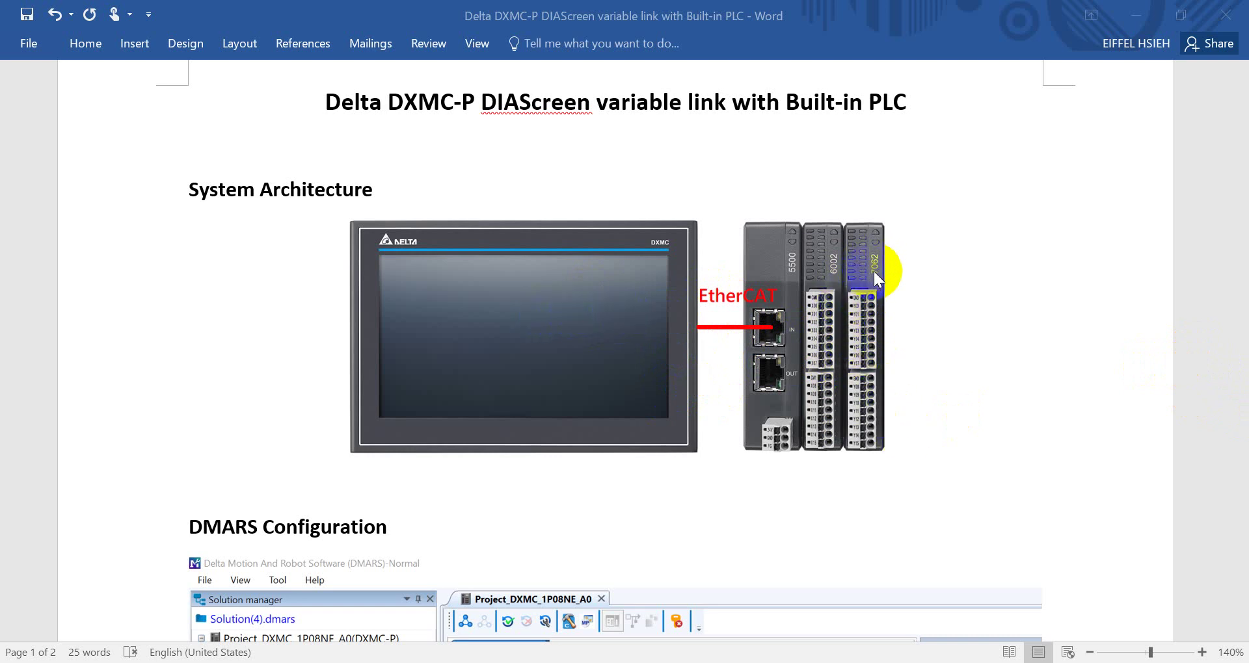
# Step: Scroll the Word tutorial past System Architecture to the DMARS Configuration scan listing R1-EC5500, R1-EC6002 and R1-EC7062
pyautogui.scroll(-3, 857, 355)
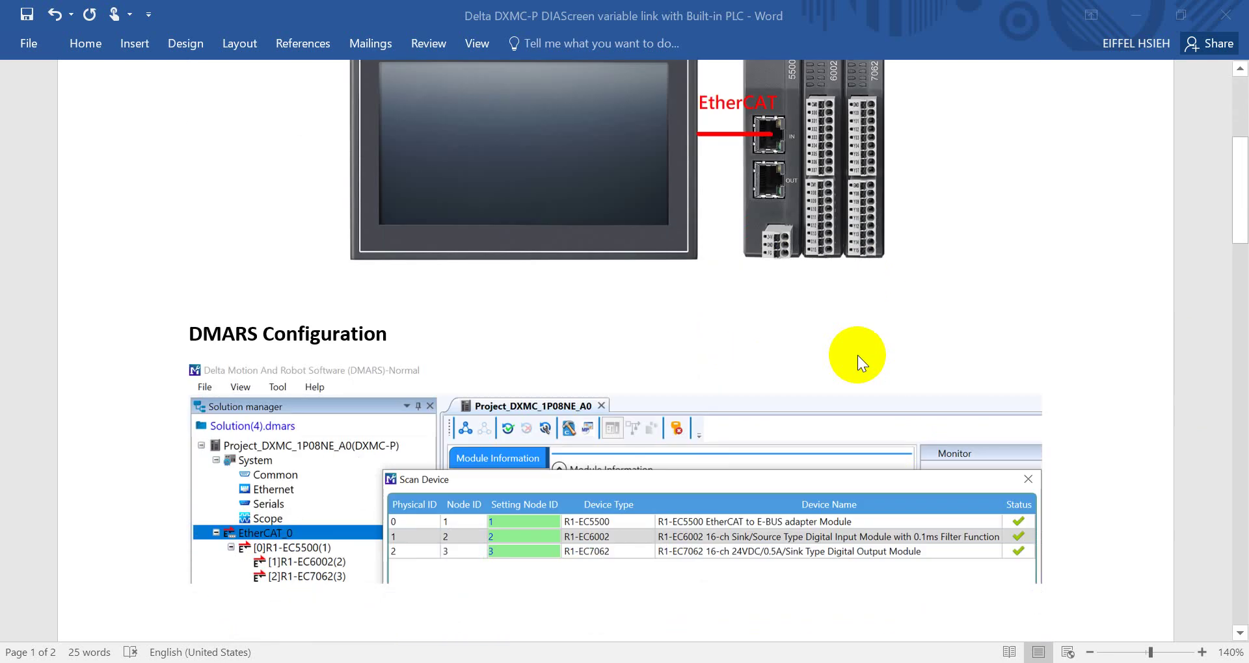
pyautogui.scroll(-1, 854, 355)
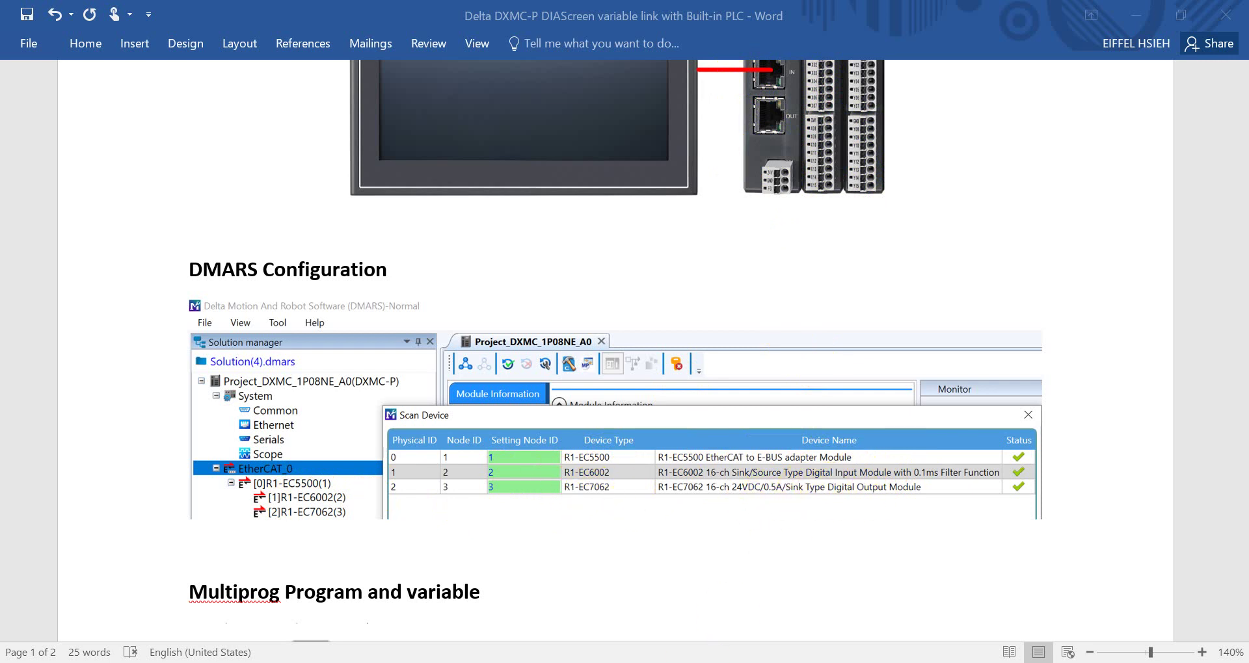
# Step: Create a new DMARS solution for the DXMC-P 1P08NE-A0 controller, accepting the MULTIPROG warning and Empty template
pyautogui.click(397, 662)
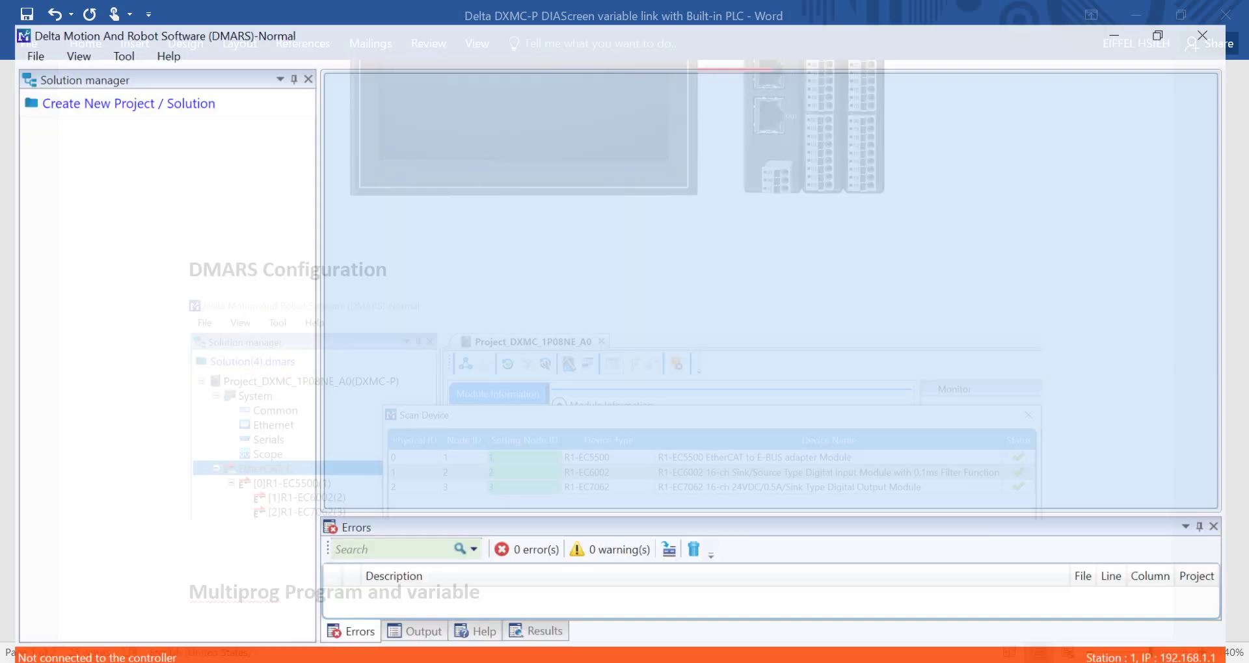
pyautogui.click(50, 83)
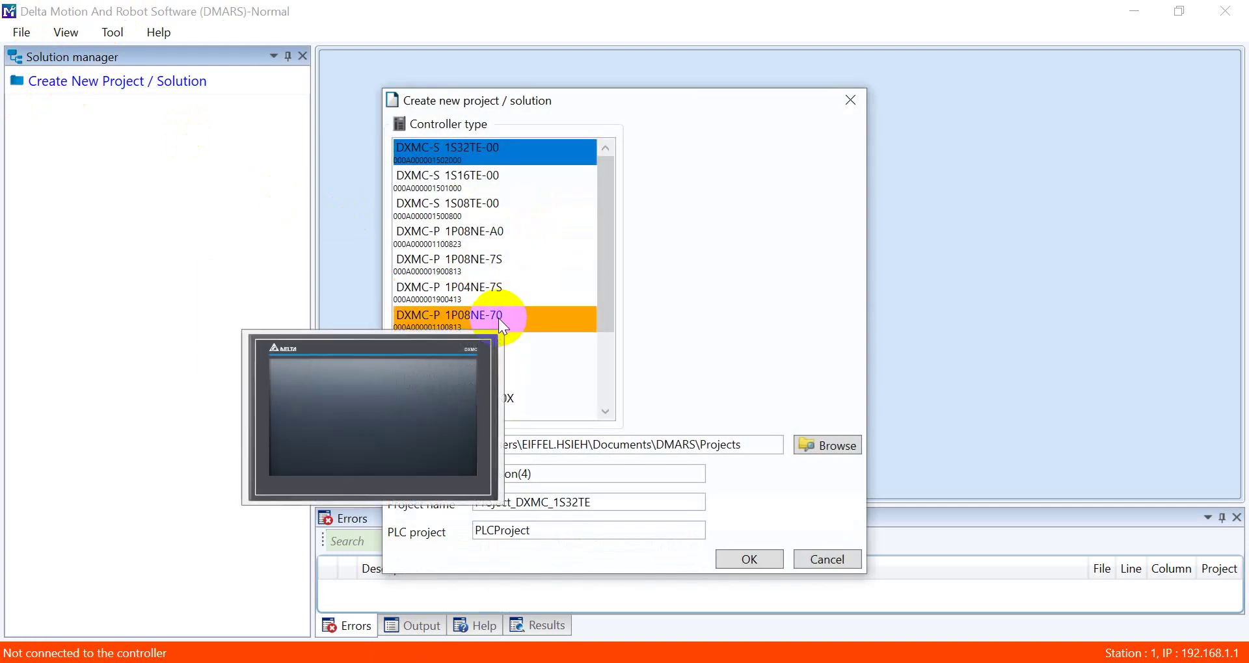
pyautogui.click(510, 233)
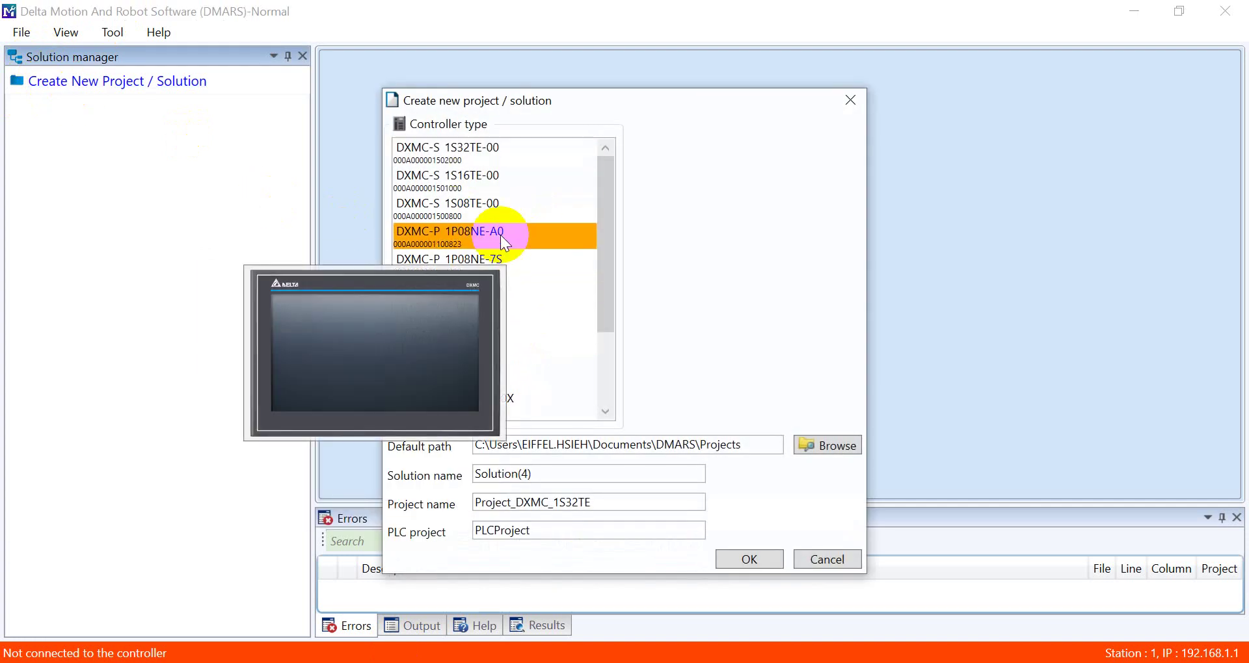
pyautogui.click(768, 558)
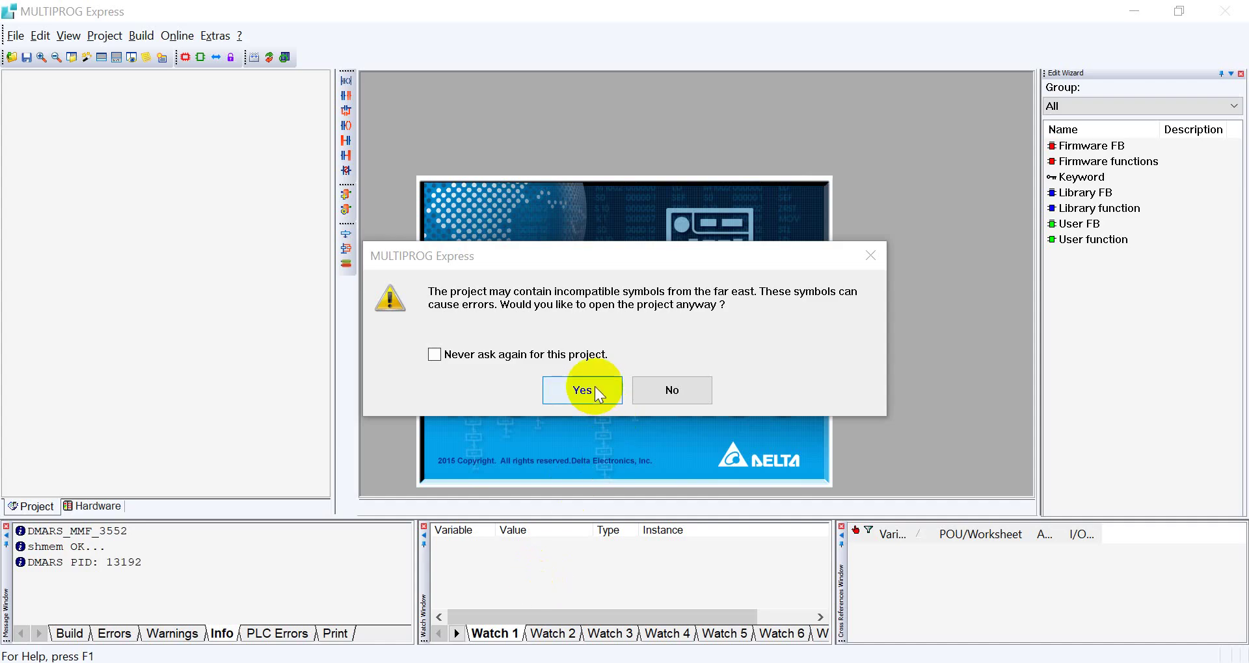
pyautogui.click(586, 390)
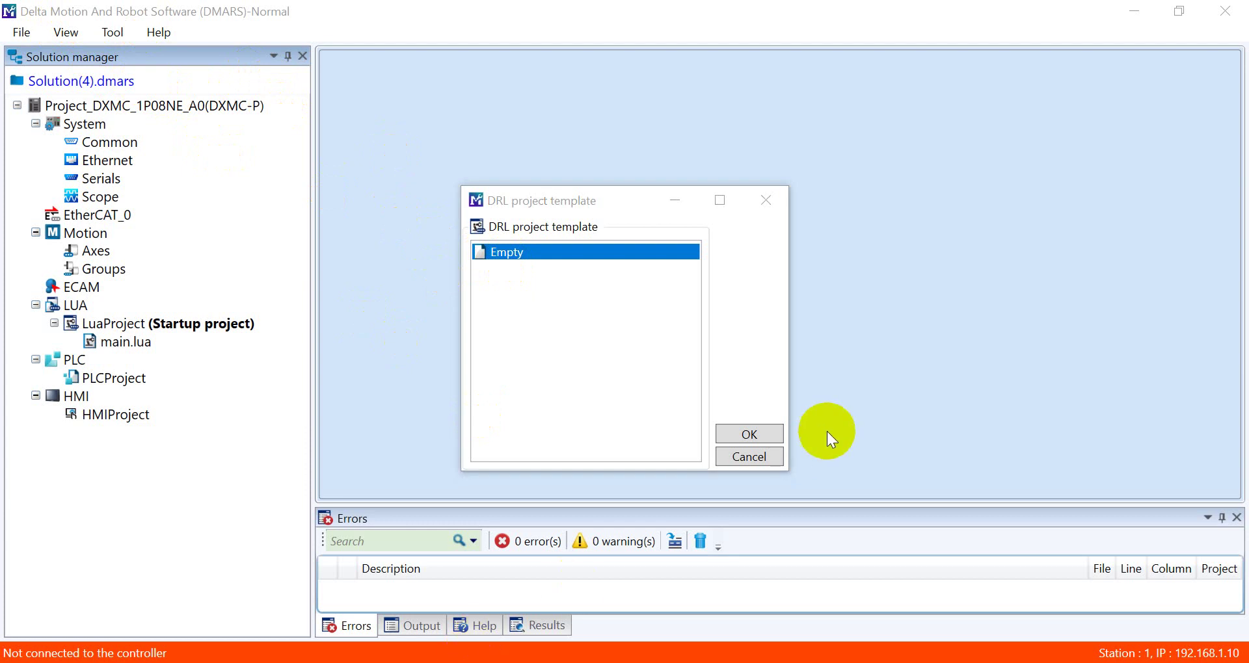
pyautogui.click(754, 434)
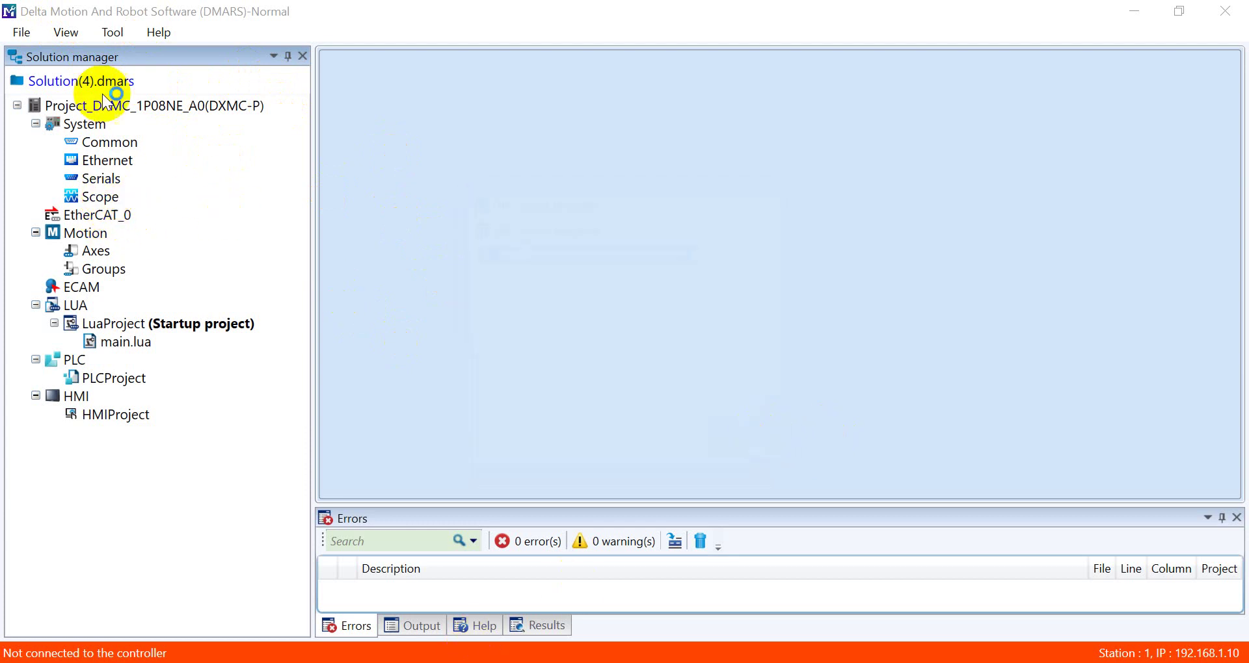
pyautogui.click(97, 158)
# Step: Go online from Ethernet, scan EtherCAT_0, and copy R1-EC5500, R1-EC6002 and R1-EC7062 into the project
pyautogui.click(103, 156)
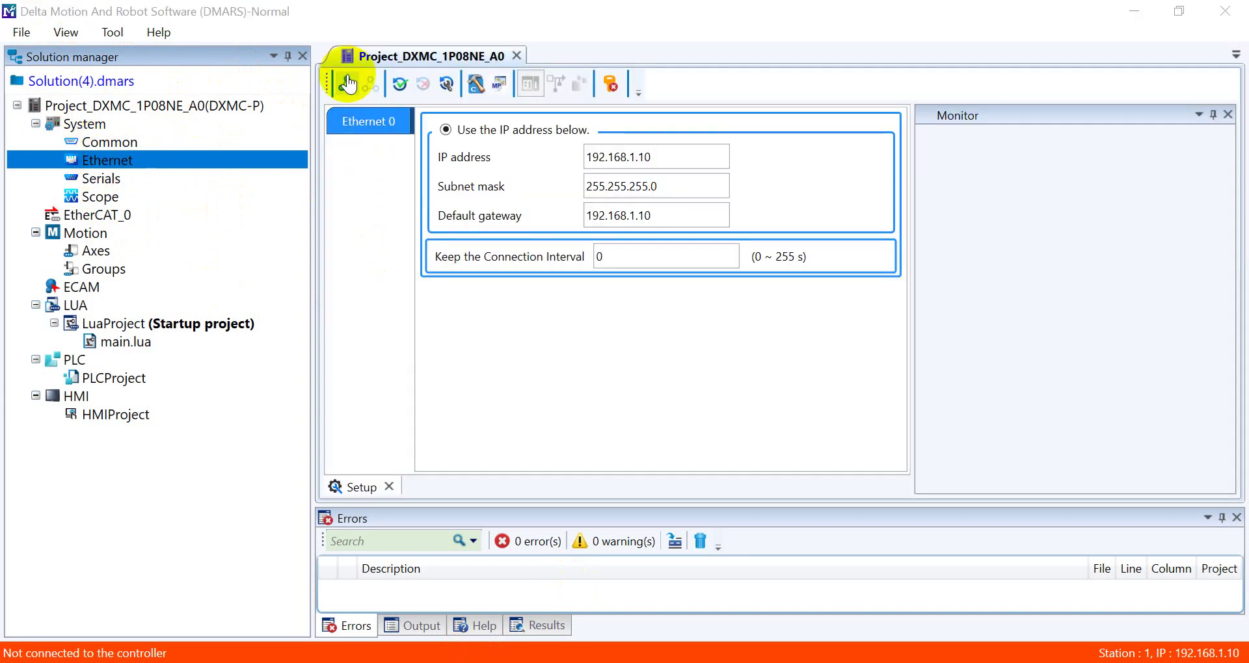
pyautogui.click(350, 84)
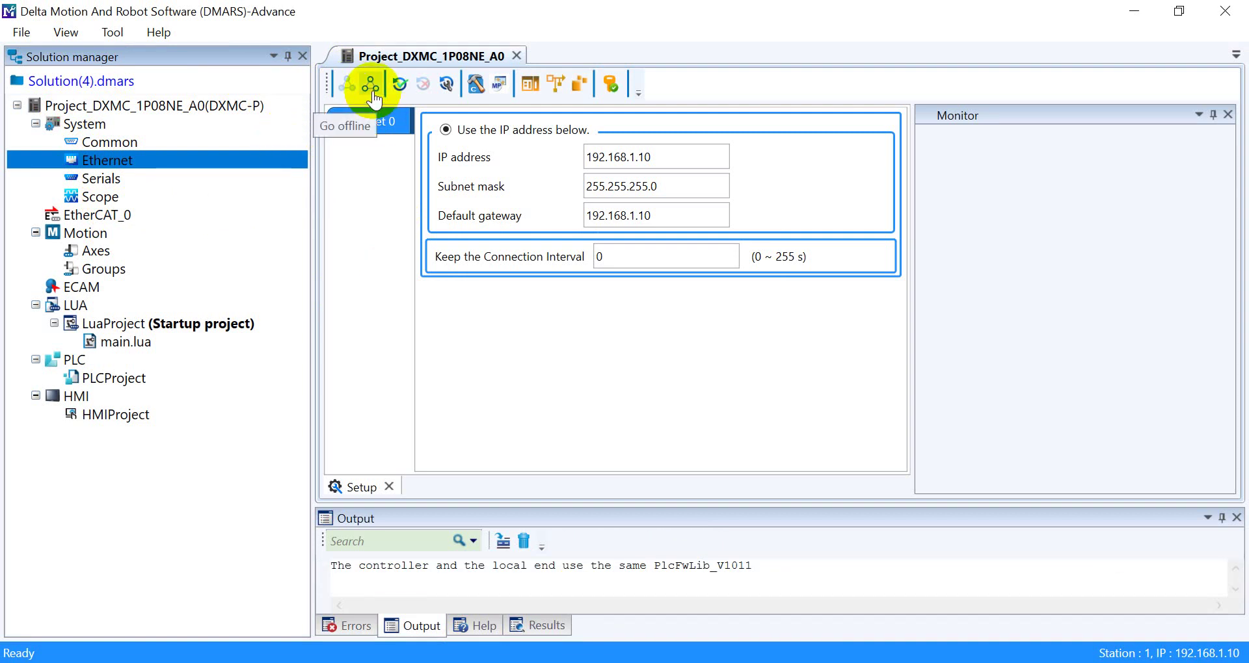
pyautogui.click(114, 209)
pyautogui.rightClick(114, 209)
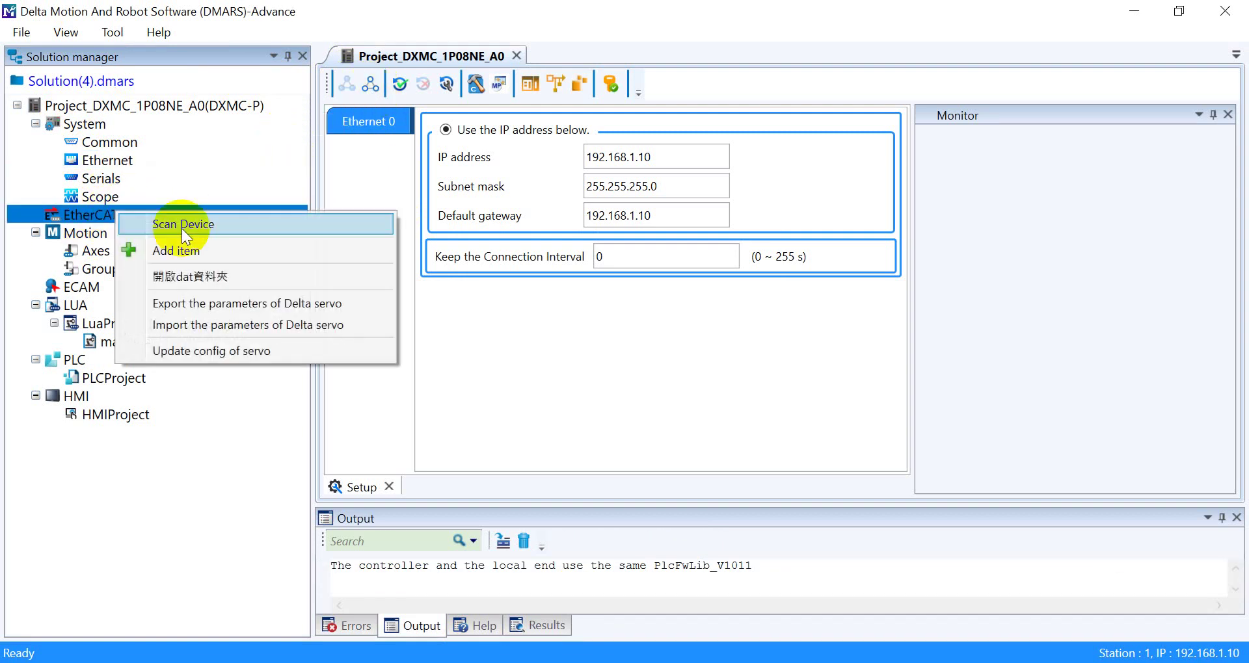
pyautogui.click(217, 224)
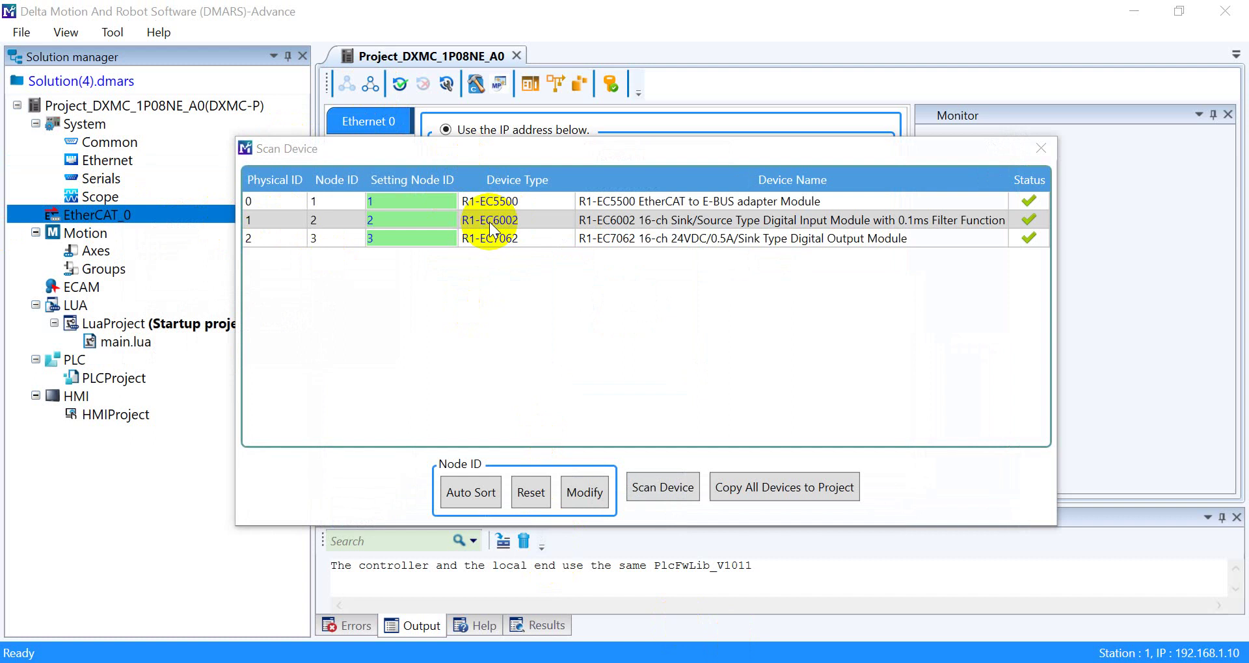
pyautogui.click(794, 494)
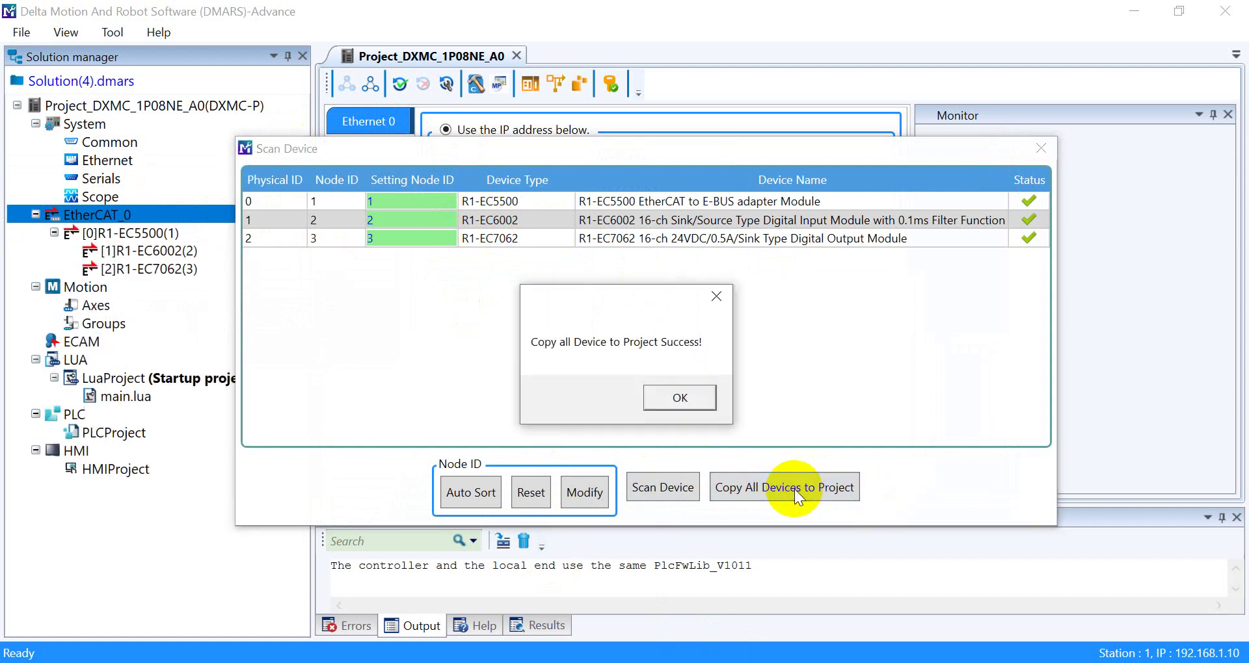
pyautogui.click(690, 396)
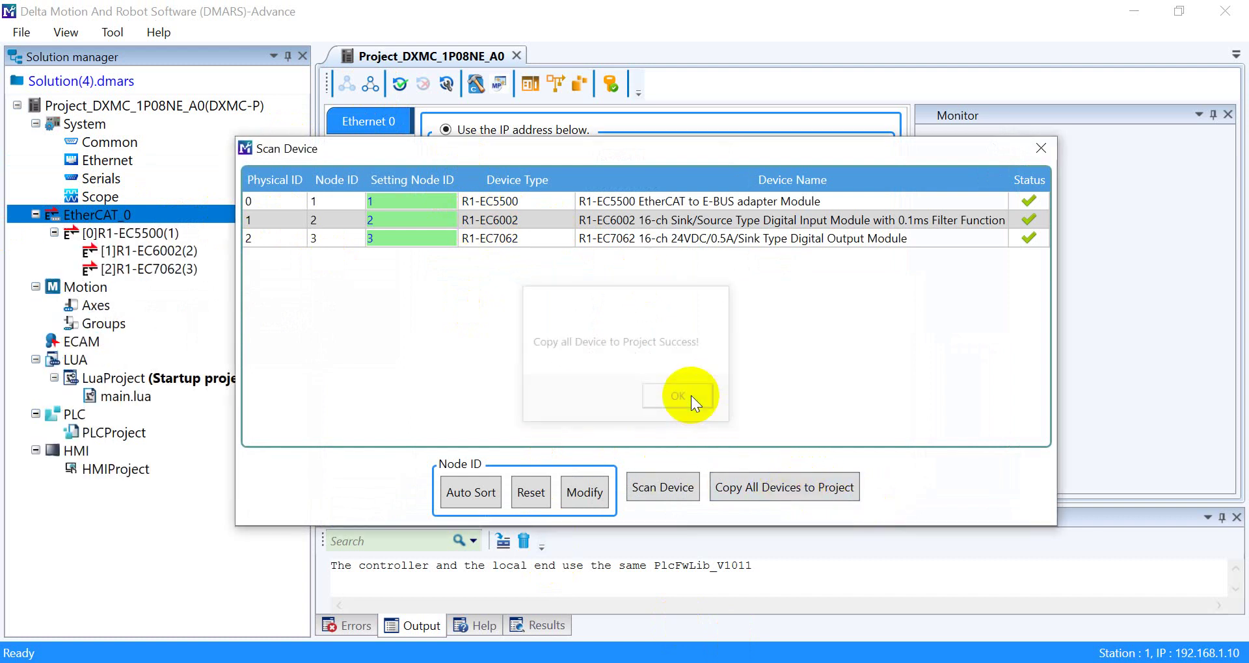
pyautogui.click(1039, 149)
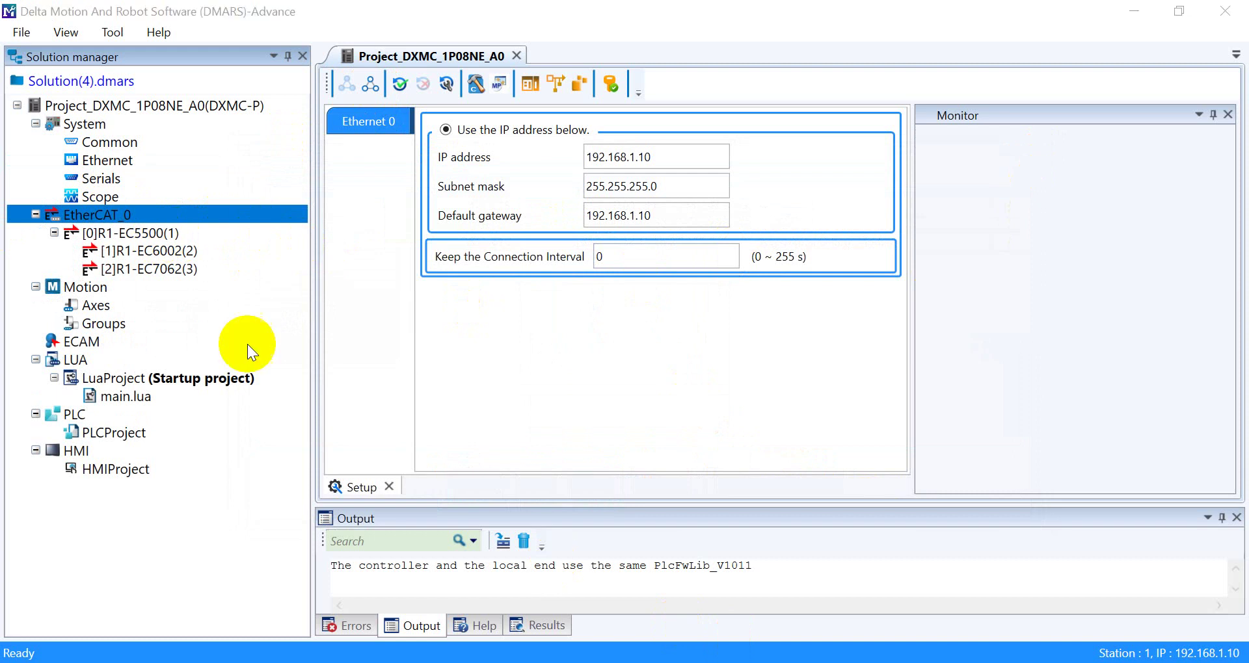
# Step: Browse channels 1–16 on the R1-EC7062 PDO Setting tab, then return to the Word tutorial
pyautogui.click(181, 273)
pyautogui.doubleClick(186, 274)
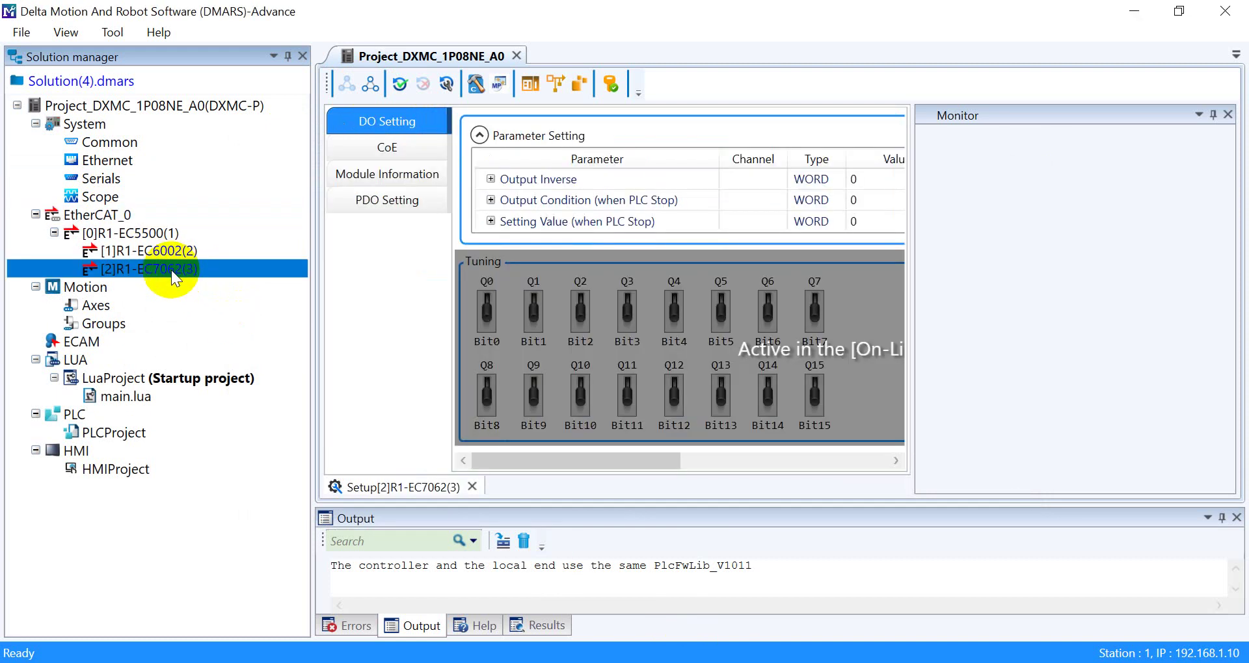
pyautogui.click(391, 197)
pyautogui.scroll(5, 628, 168)
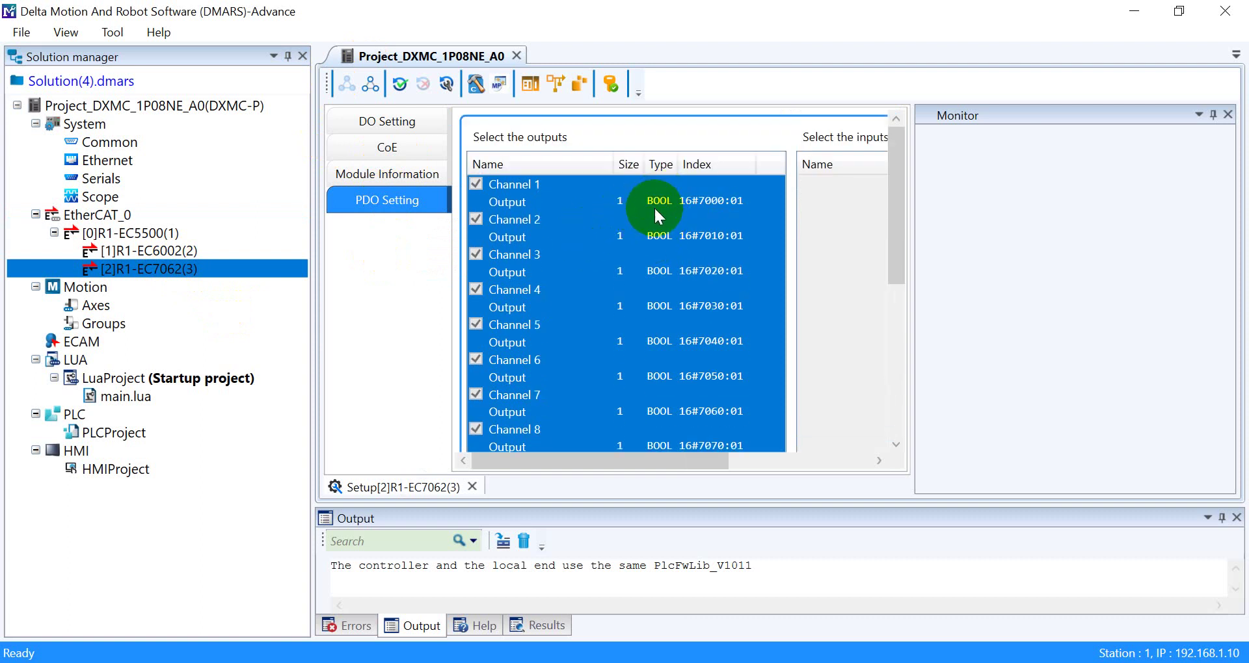
pyautogui.scroll(-5, 657, 214)
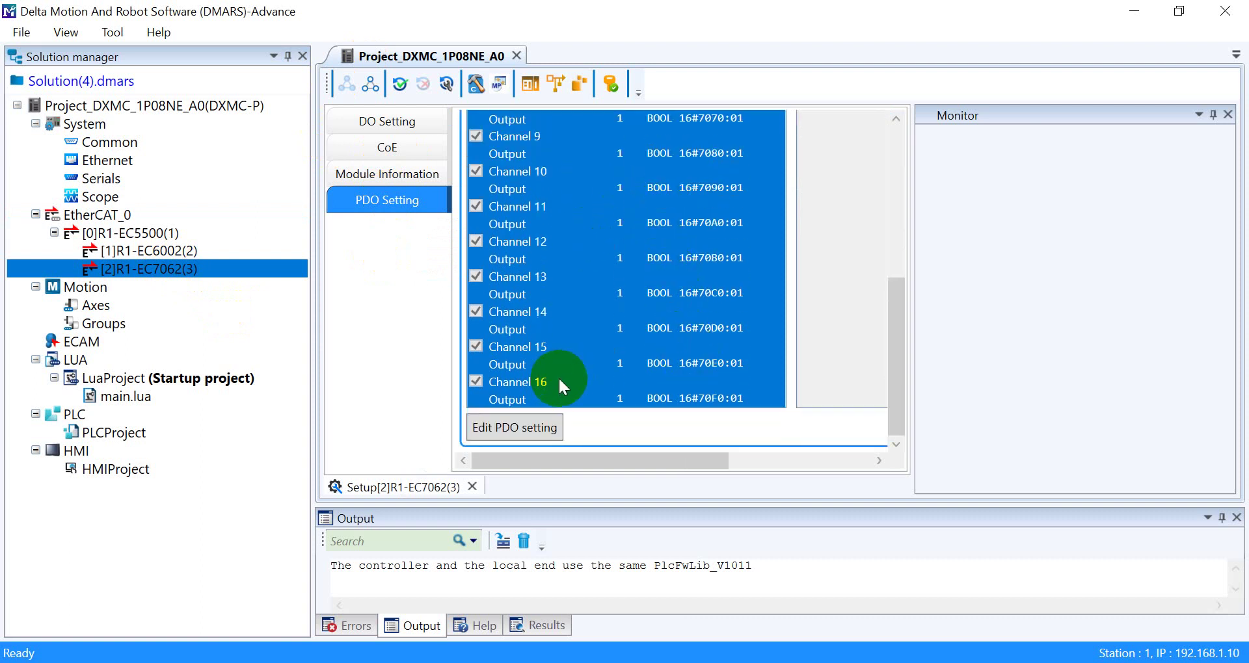
pyautogui.scroll(5, 587, 302)
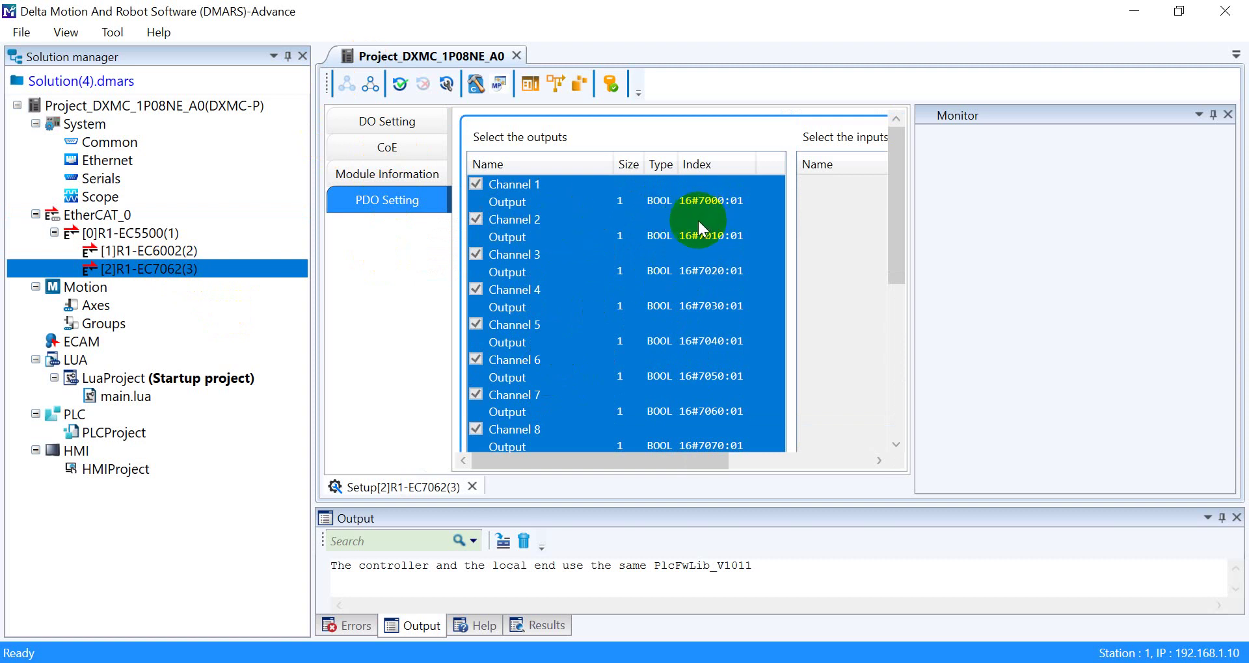
pyautogui.scroll(-5, 698, 218)
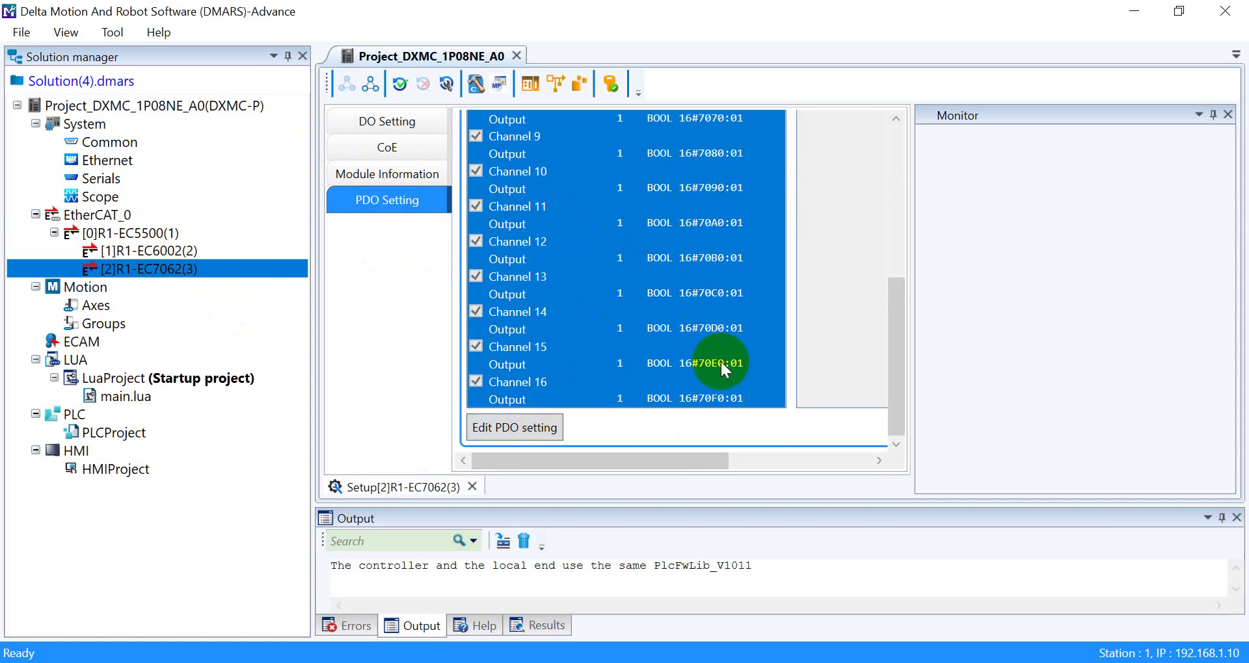
pyautogui.scroll(5, 719, 345)
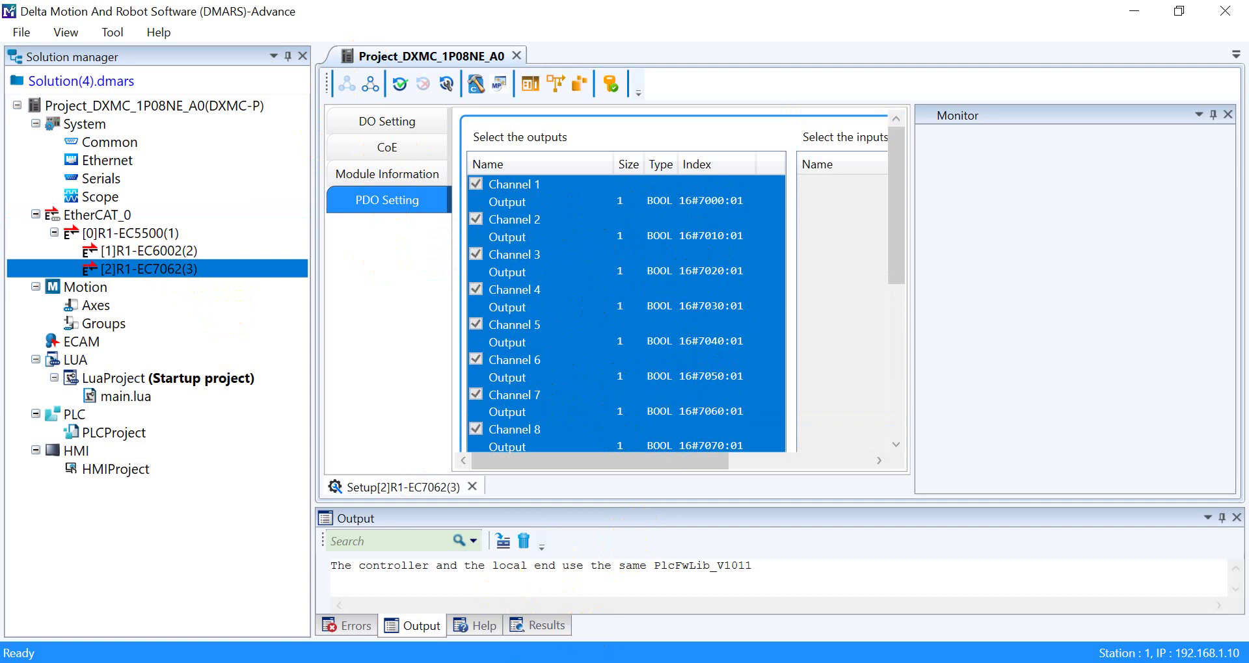
pyautogui.hotkey('alt', 'Tab')
# Step: Read through the Multiprog Program and DIAScreen Setting sections, then bring up MULTIPROG Express
pyautogui.scroll(-10, 774, 416)
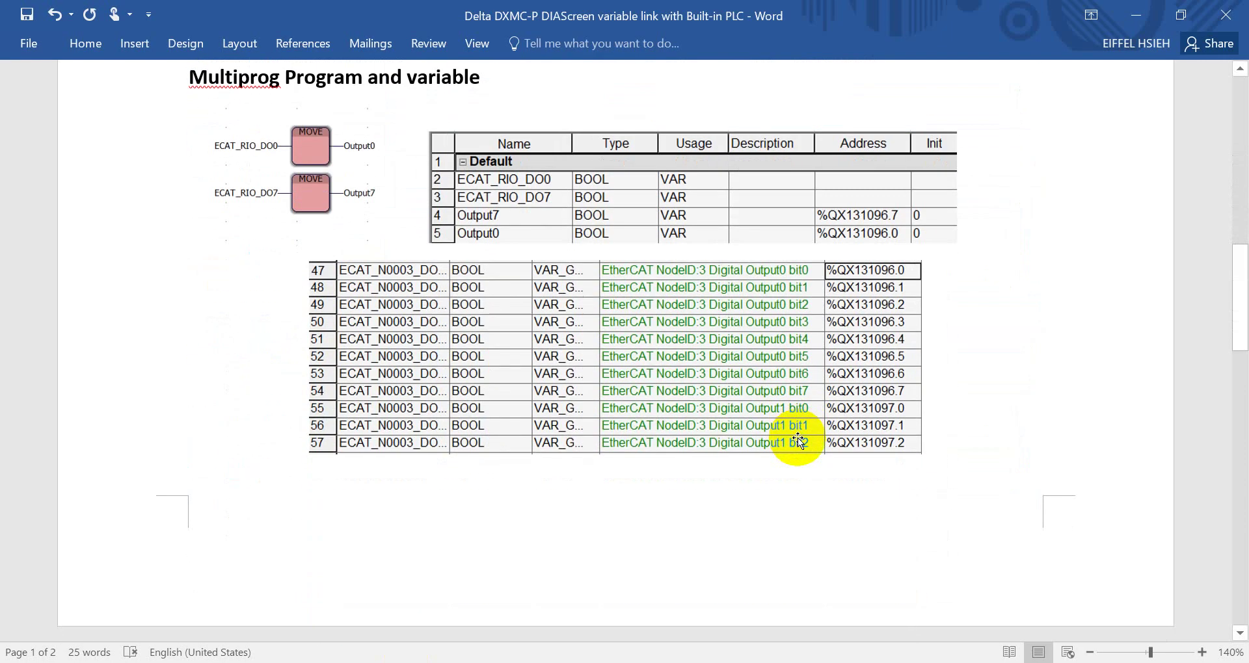
pyautogui.scroll(1, 797, 438)
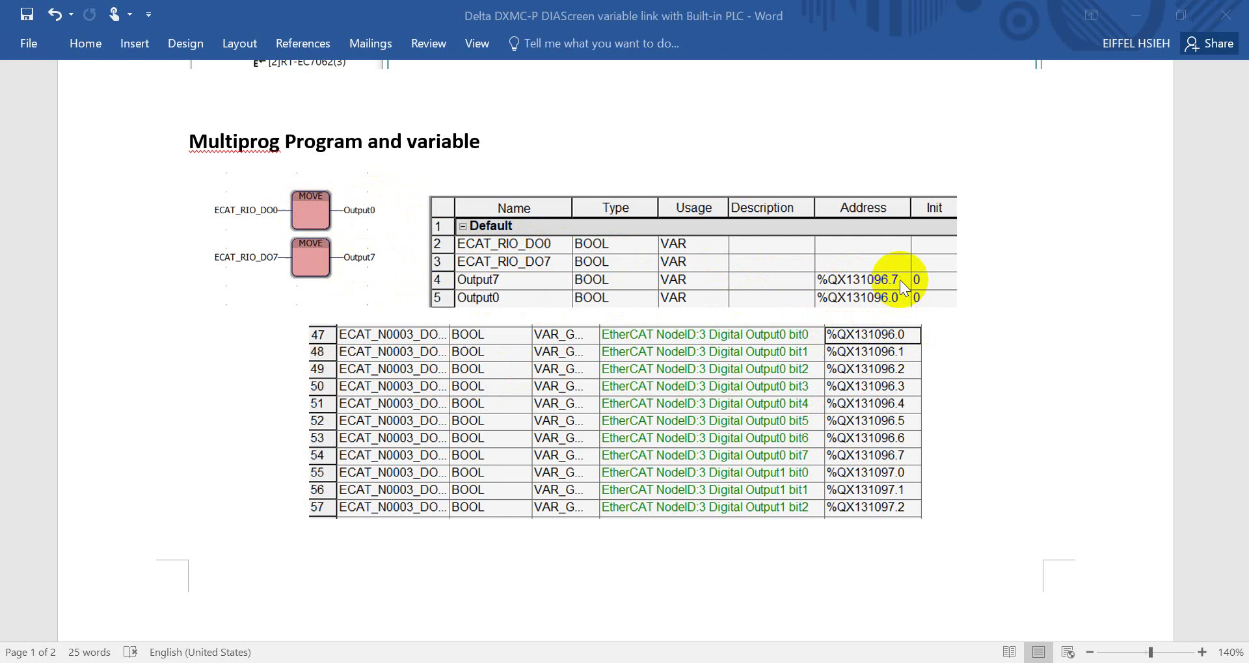
pyautogui.scroll(-10, 848, 482)
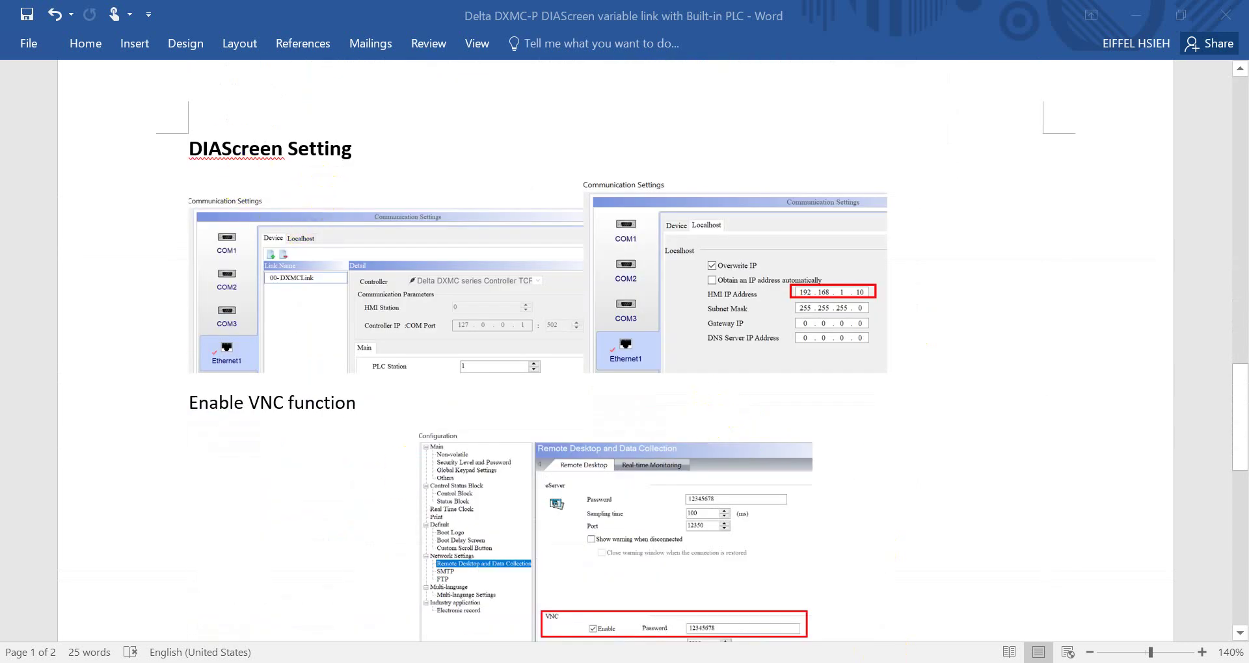
pyautogui.hotkey('alt', 'Tab')
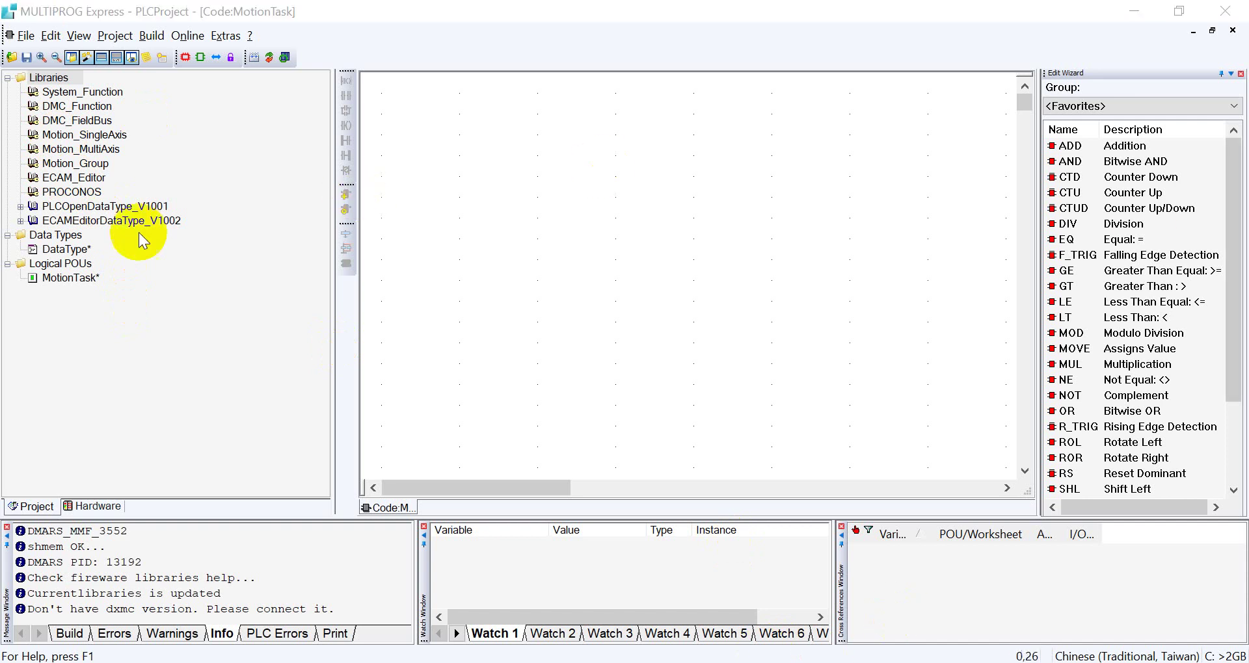
# Step: Place two MOVE blocks, one above the other, on the MotionTask worksheet
pyautogui.click(79, 278)
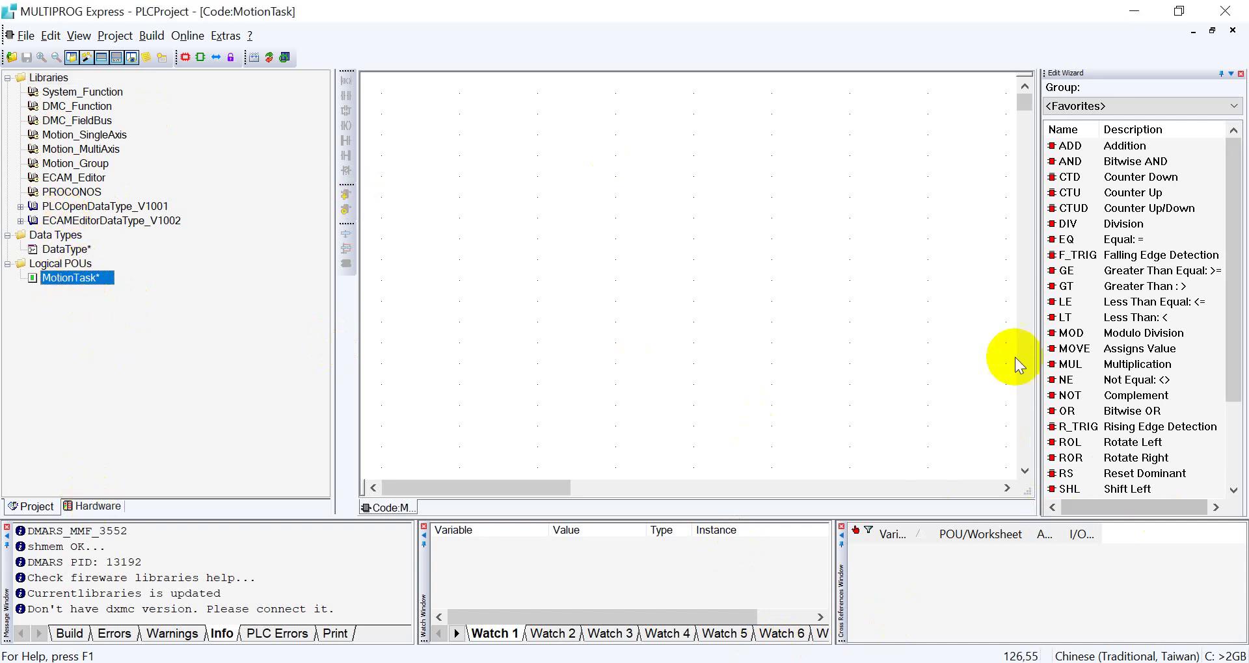
pyautogui.click(1112, 349)
pyautogui.moveTo(1113, 358); pyautogui.dragTo(572, 235)
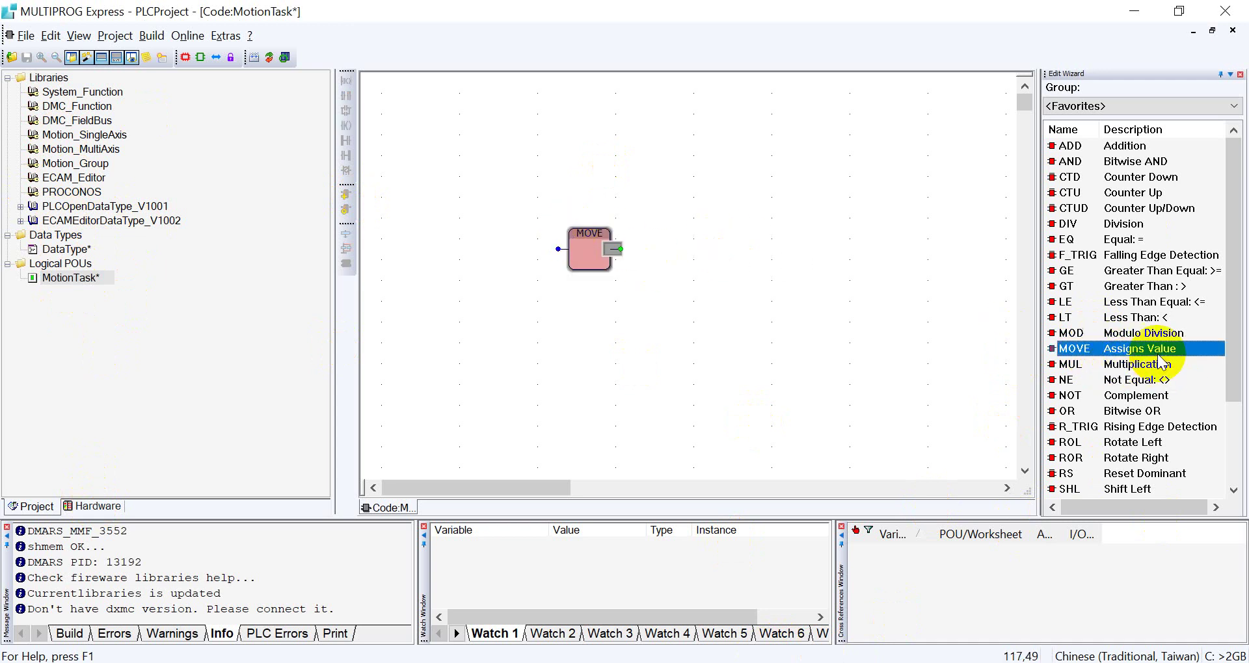
pyautogui.moveTo(1150, 348); pyautogui.dragTo(567, 318)
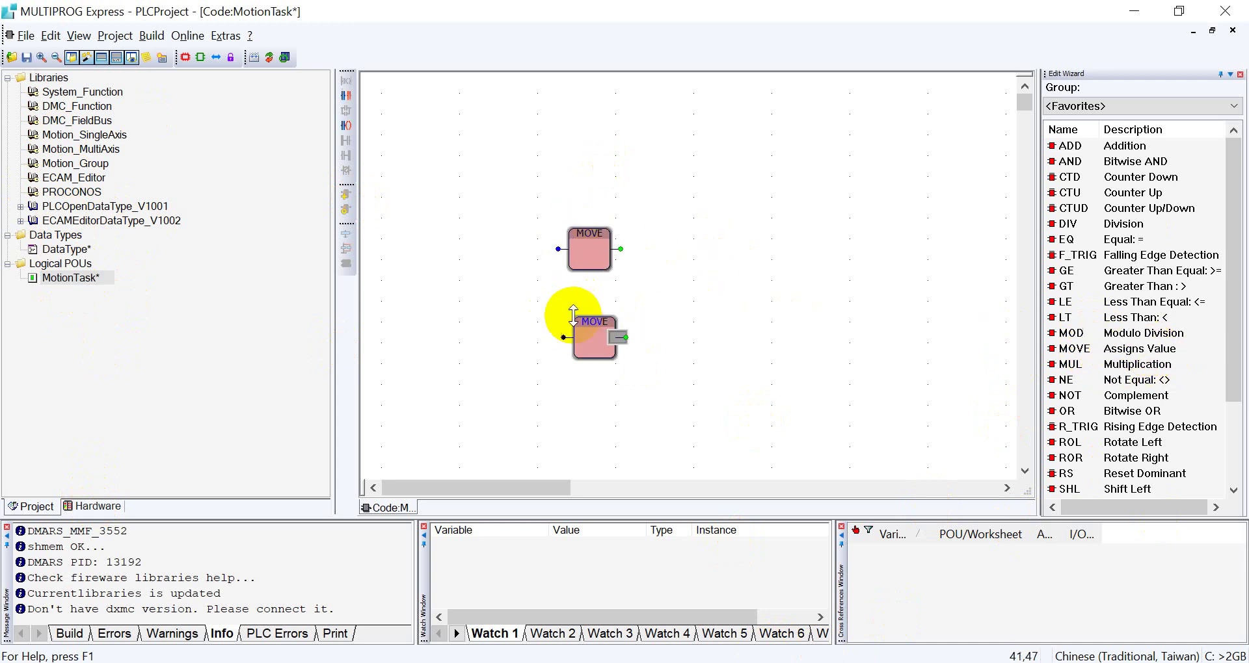
pyautogui.click(585, 329)
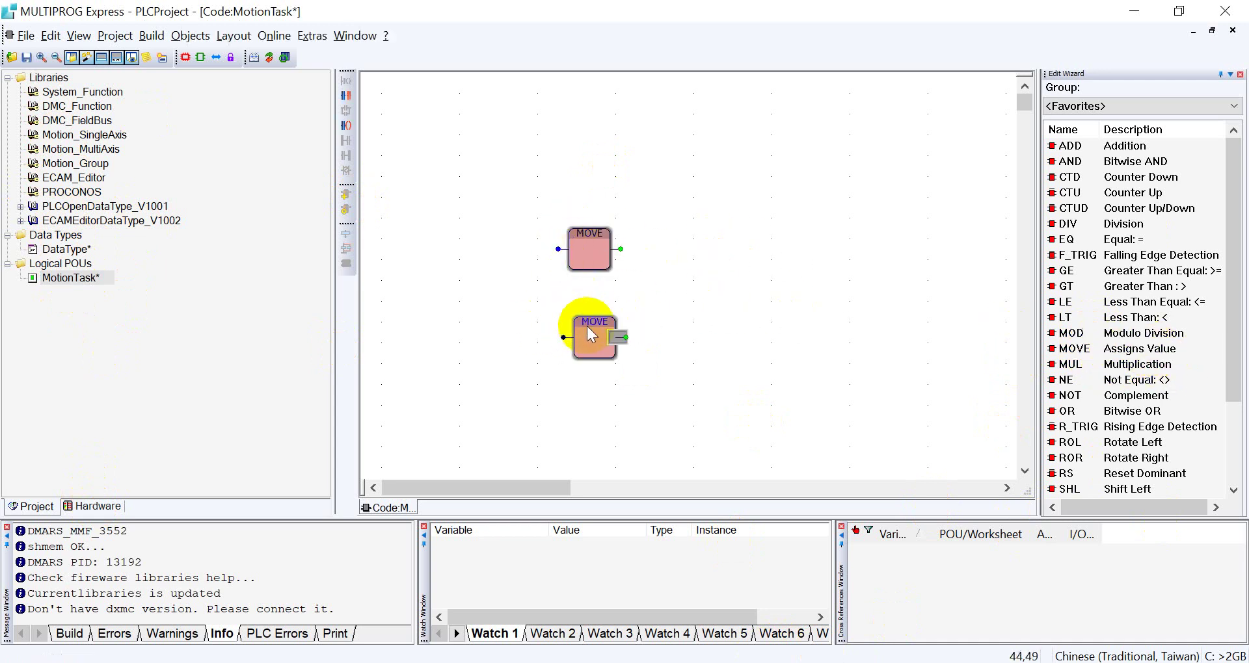
# Step: Connect a new variable ECAT_RIO_DO0 to the upper MOVE block's input
pyautogui.click(562, 252)
pyautogui.rightClick(563, 255)
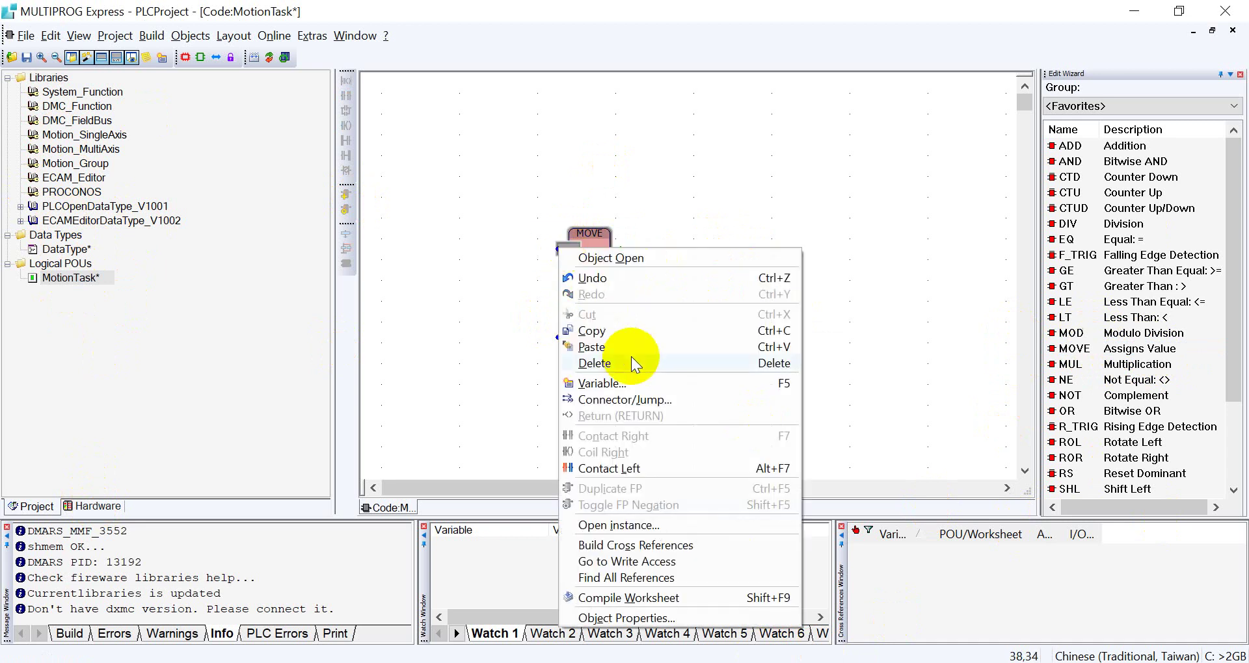
pyautogui.click(624, 384)
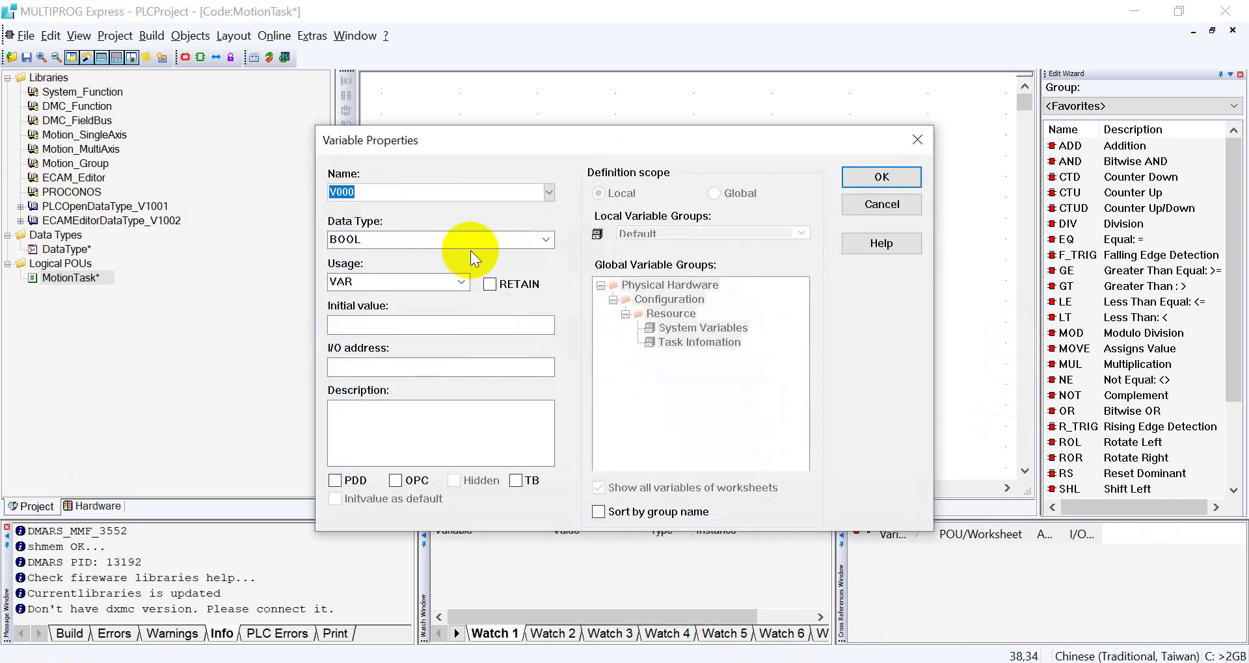
pyautogui.write('ECAT_RO')
pyautogui.press('BackSpace')
pyautogui.write('IO+')
pyautogui.press('BackSpace')
pyautogui.write('_DO')
pyautogui.write('00')
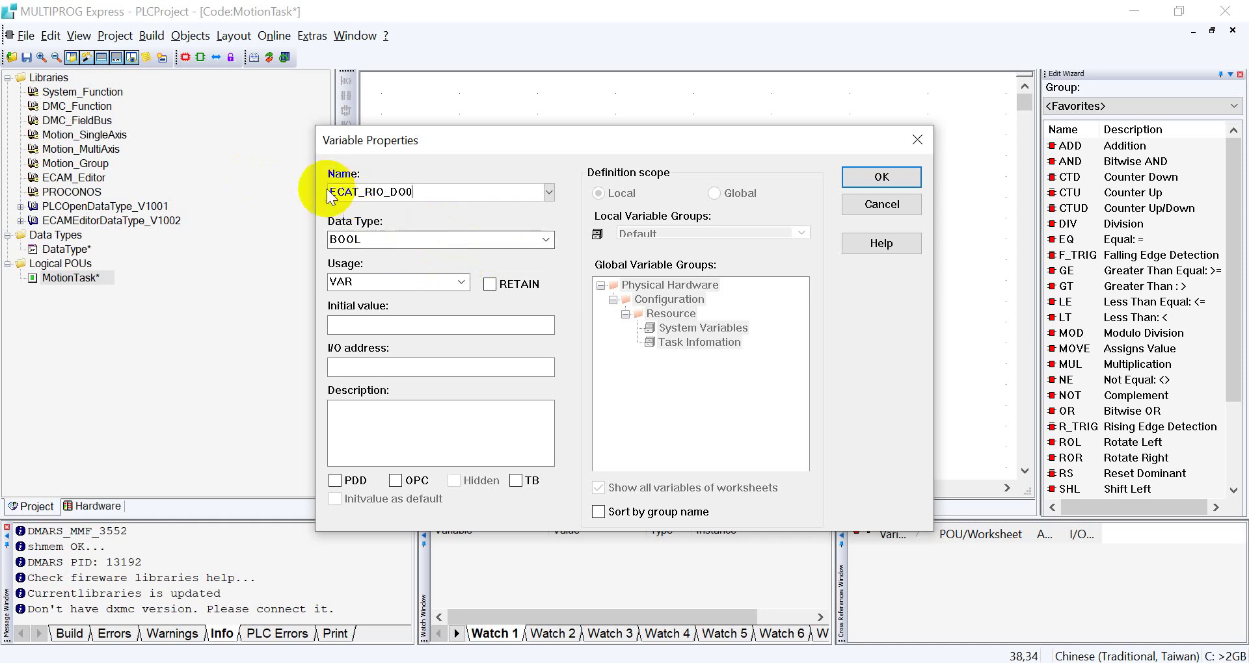
pyautogui.click(876, 174)
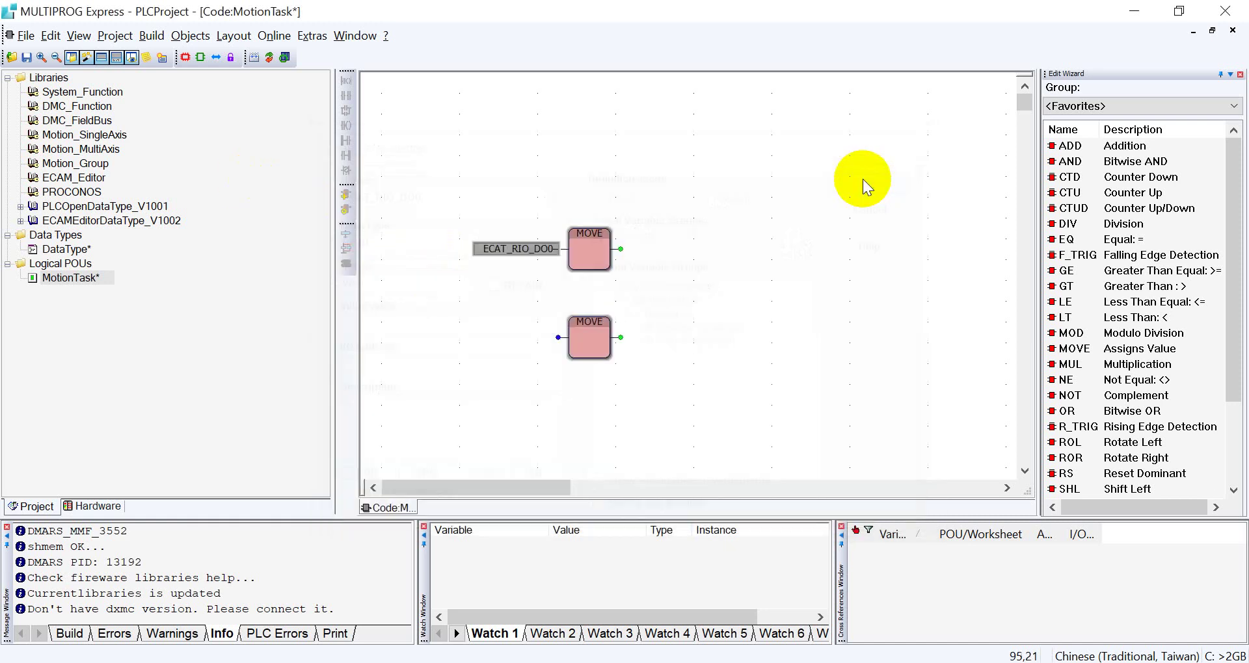
pyautogui.doubleClick(523, 251)
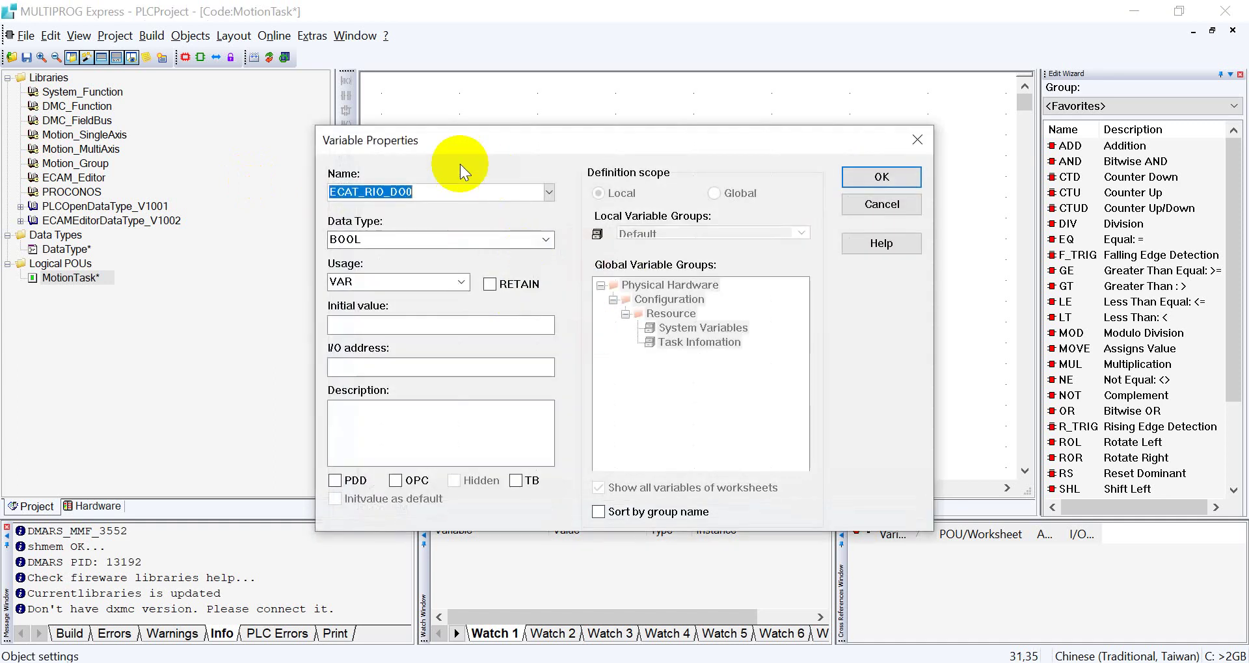
pyautogui.press('End')
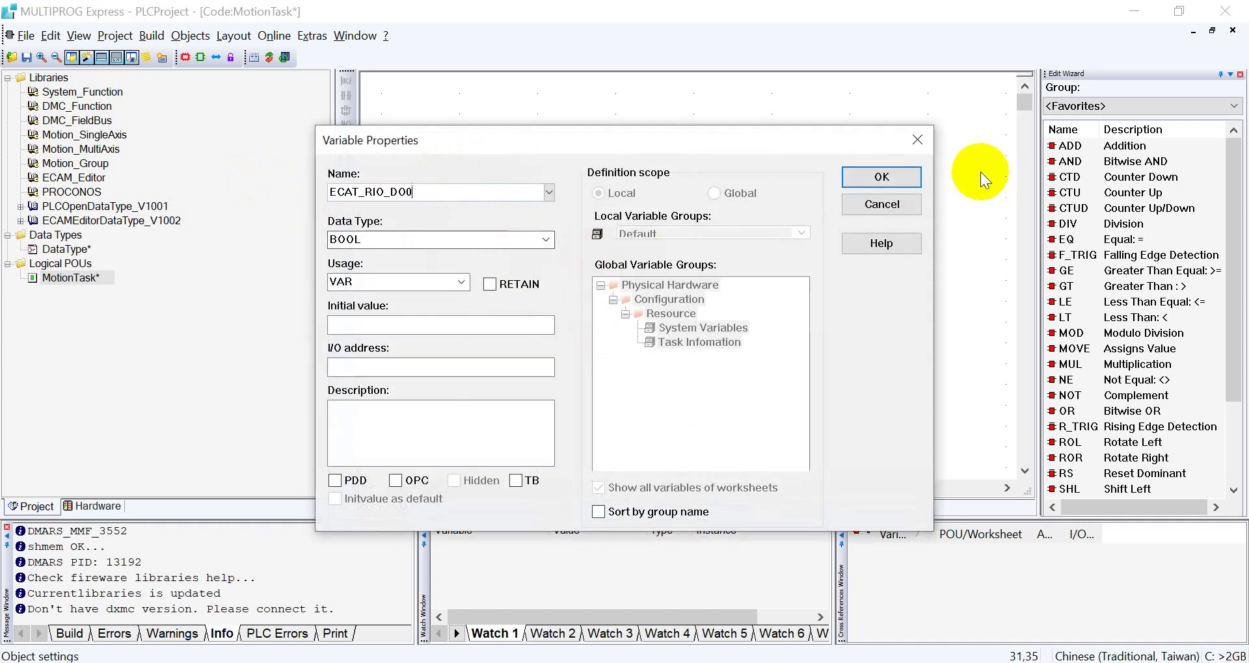
pyautogui.click(881, 176)
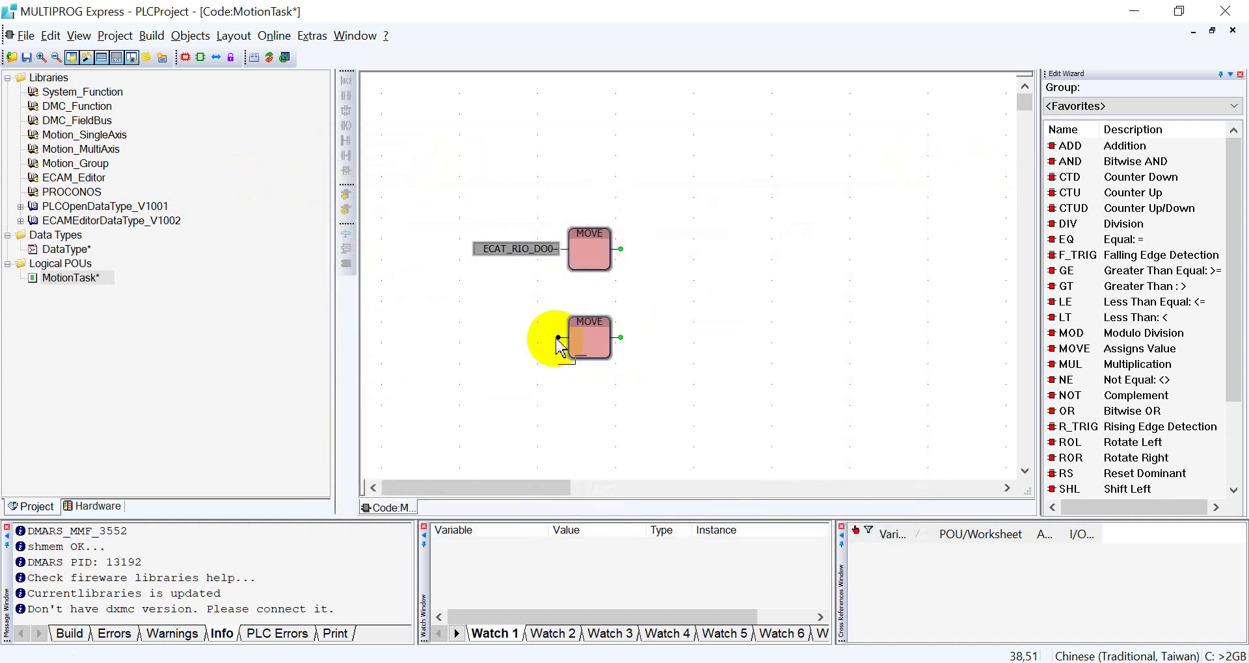
# Step: Connect a new variable ECAT_RIO_DO7 to the lower MOVE block's input
pyautogui.rightClick(557, 337)
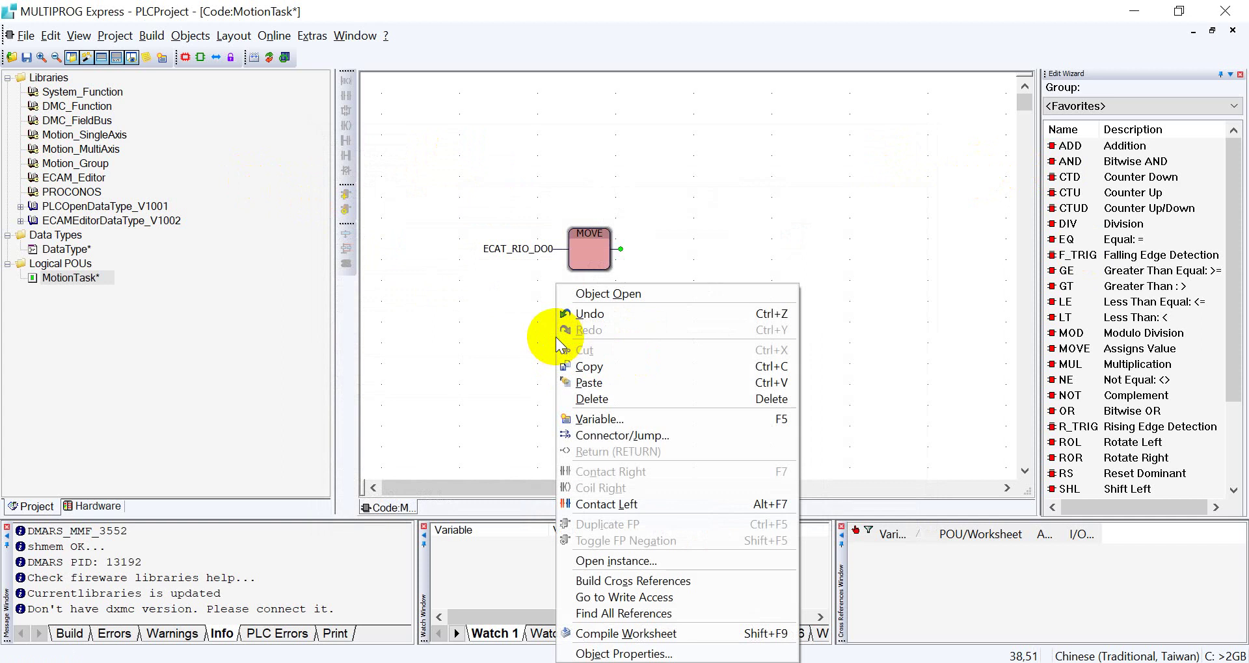
pyautogui.click(598, 420)
pyautogui.write('ECAT_RIO_D00')
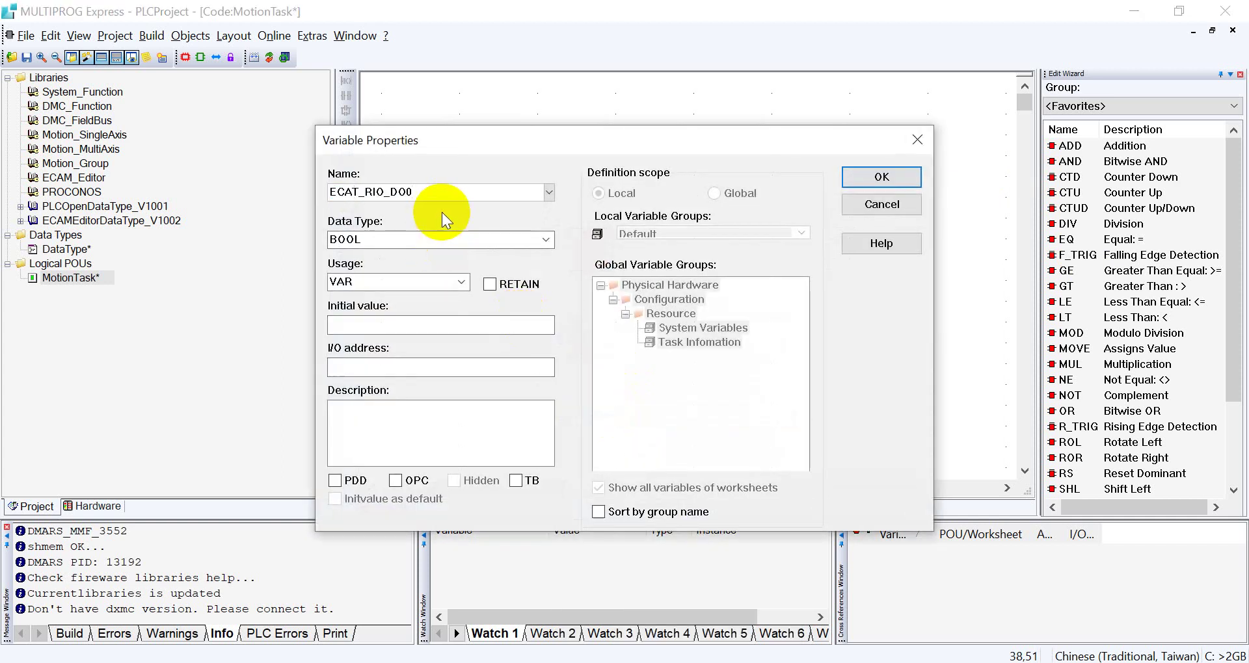
pyautogui.write('7')
pyautogui.click(881, 175)
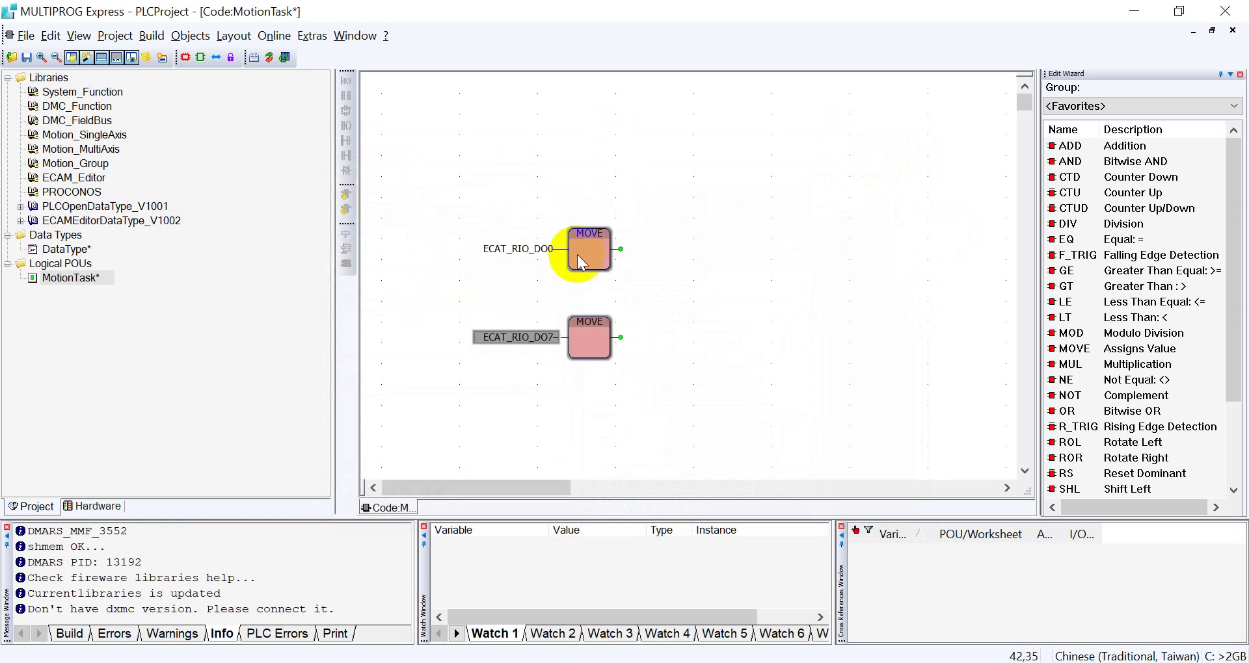
pyautogui.click(630, 278)
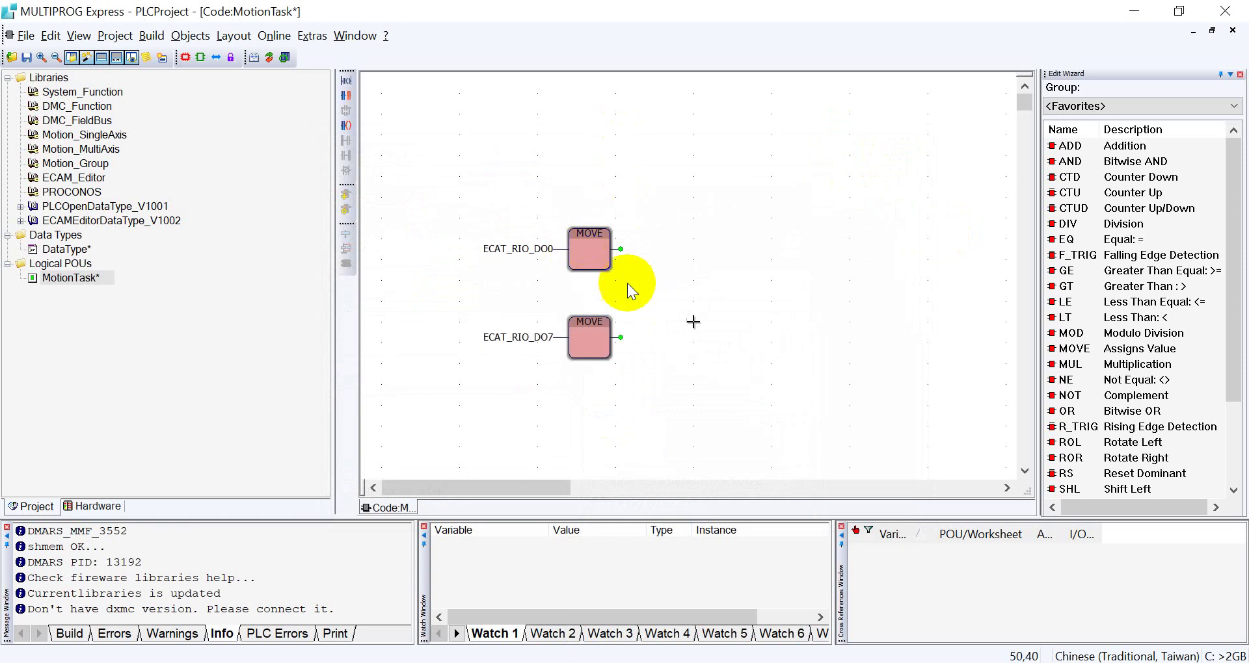
# Step: Attach a new local BOOL variable OutputDO0 to the upper MOVE block's output pin
pyautogui.rightClick(621, 249)
pyautogui.click(610, 246)
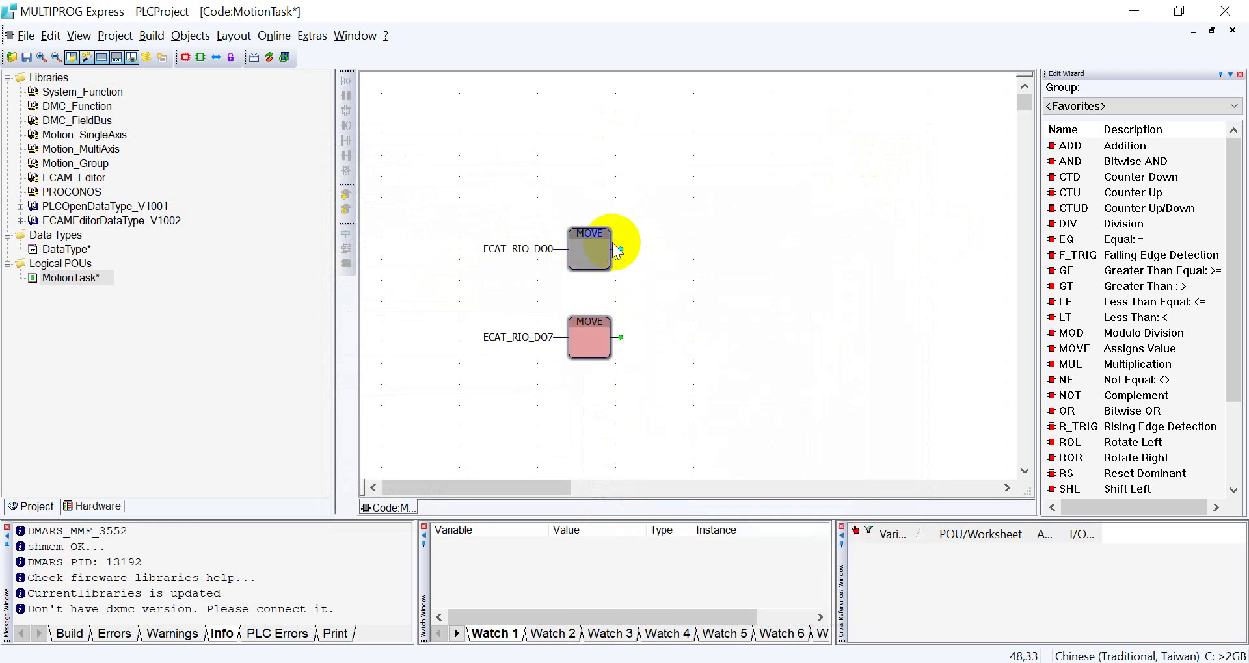
pyautogui.rightClick(610, 247)
pyautogui.press('Escape')
pyautogui.rightClick(619, 248)
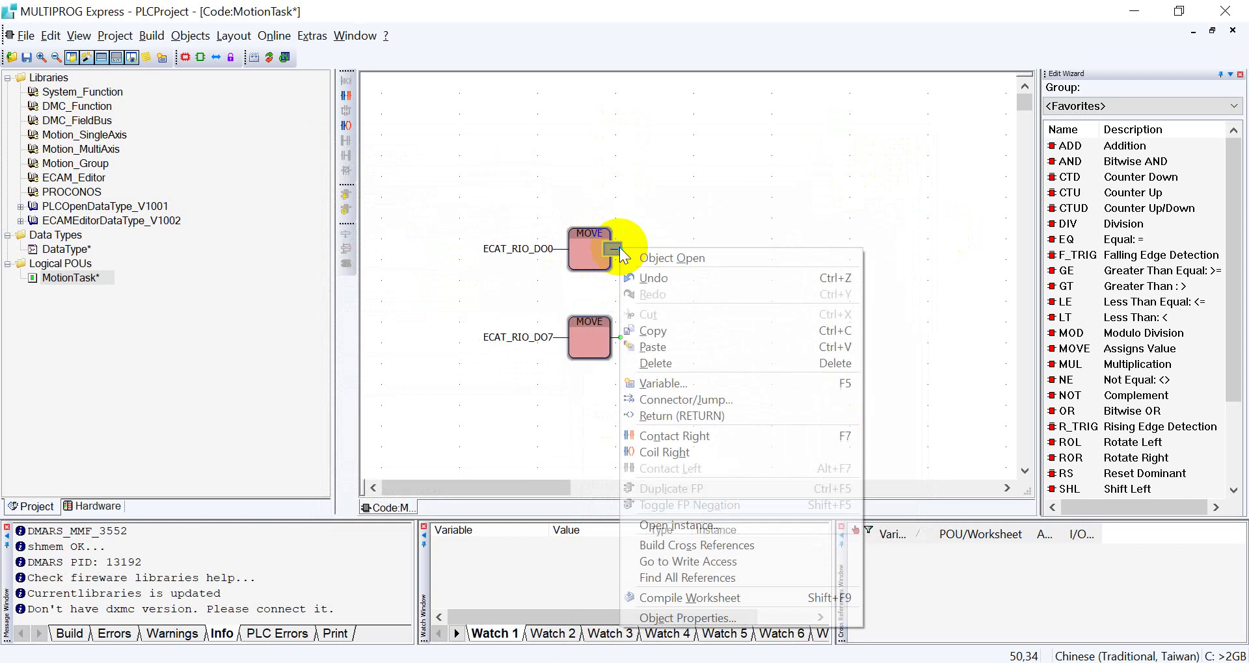
pyautogui.click(693, 384)
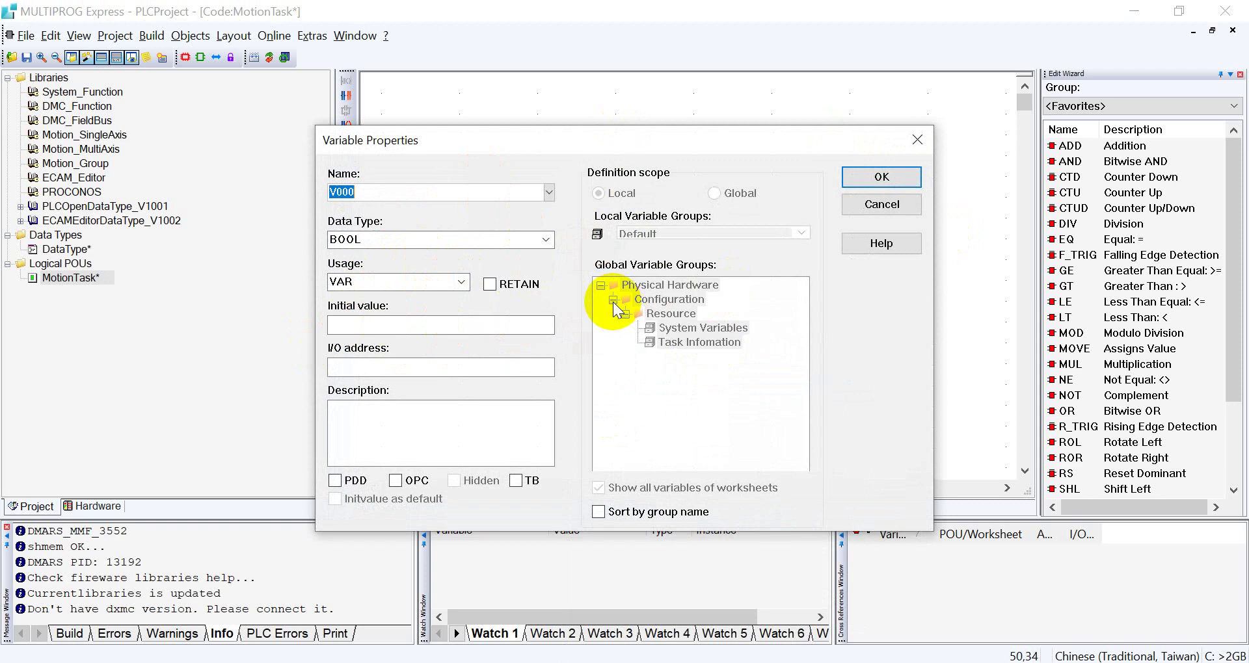
pyautogui.write('D')
pyautogui.write('Outp')
pyautogui.write('utD0')
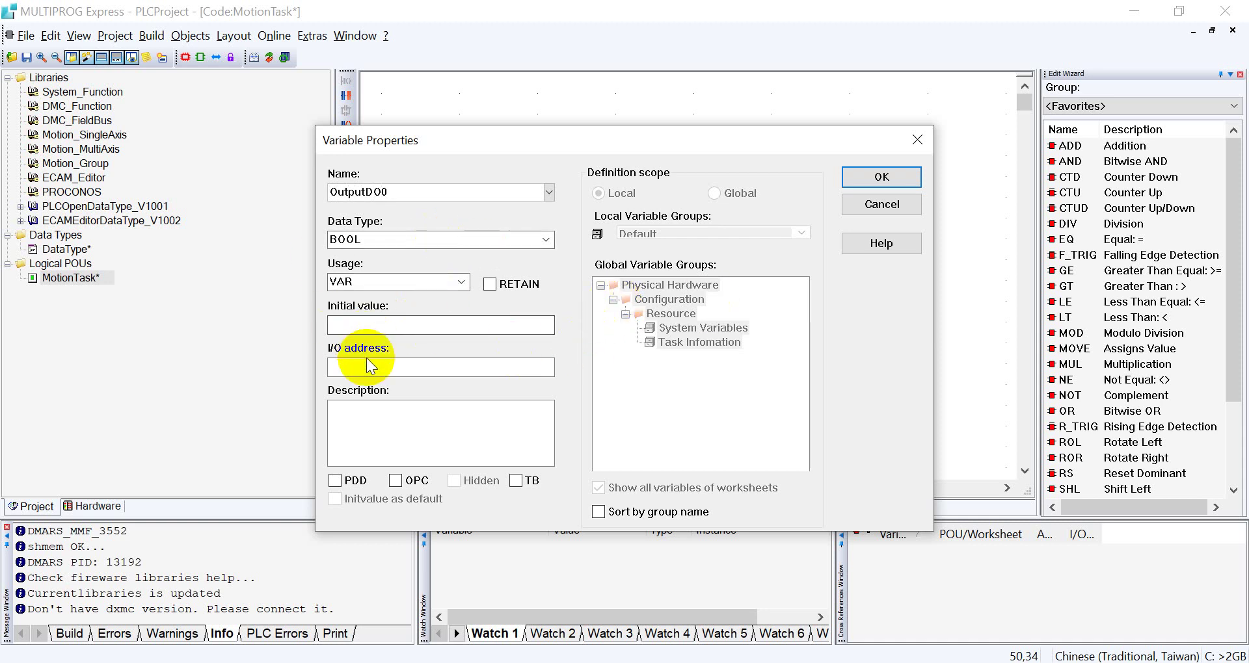
pyautogui.click(882, 178)
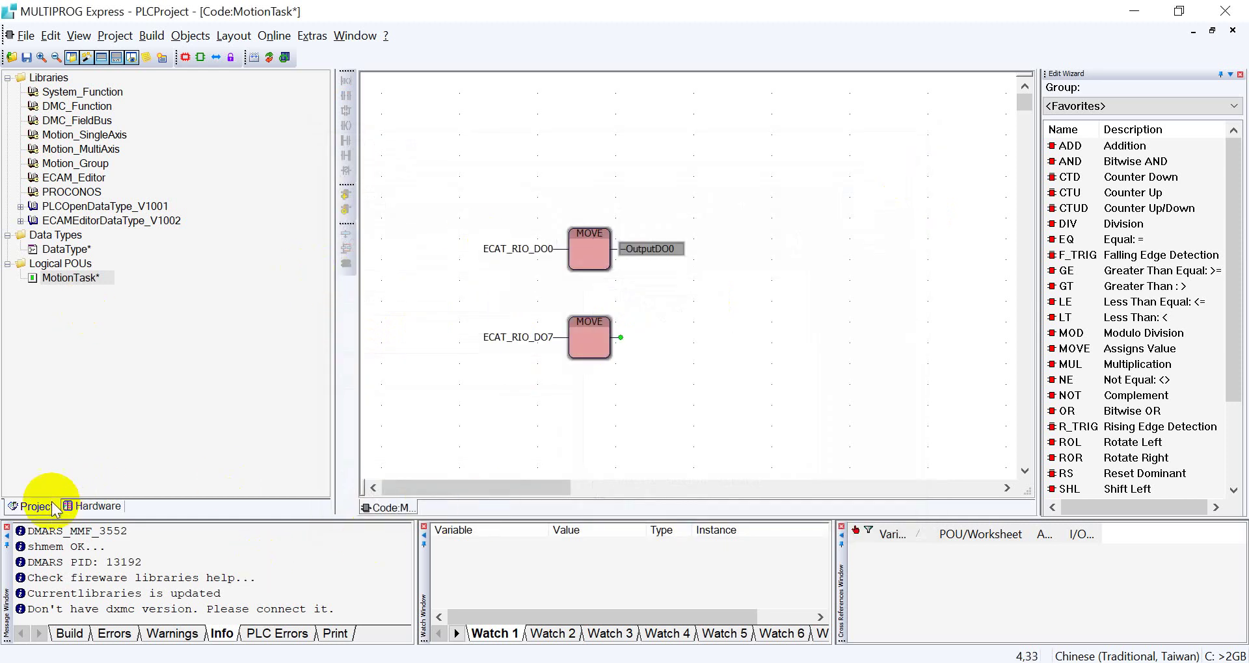
# Step: Open Global_Variables from the Hardware tree, run Make (1 MOVE error), then return to DMARS
pyautogui.click(98, 506)
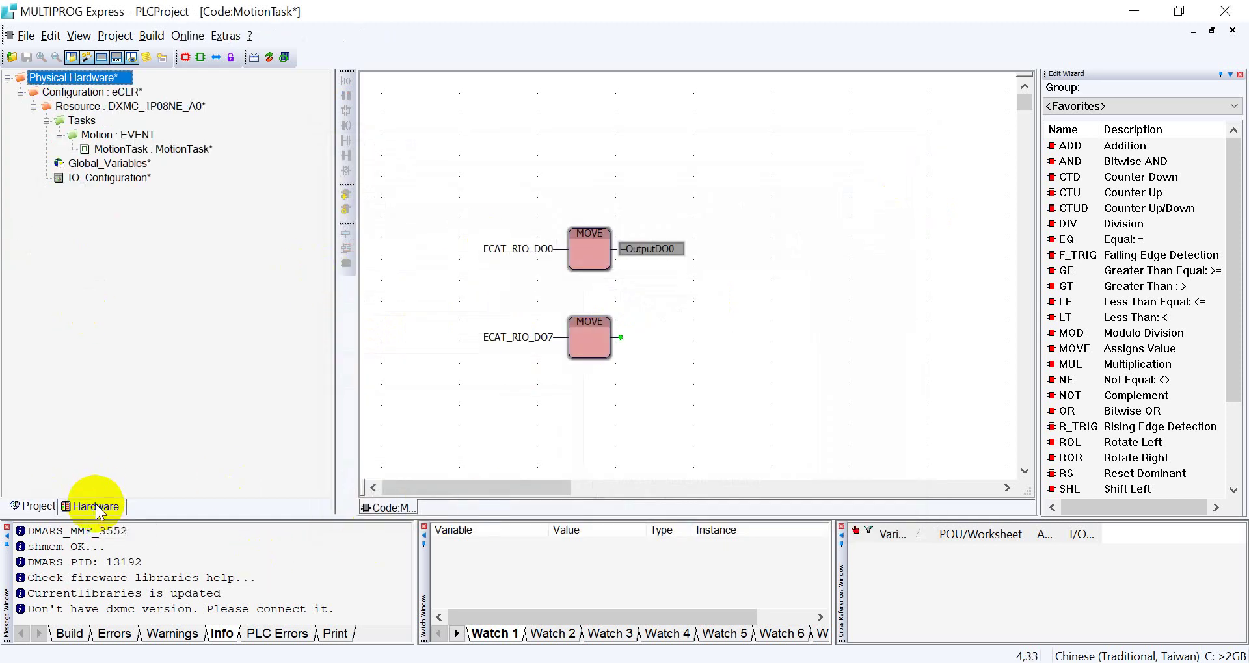
pyautogui.doubleClick(124, 166)
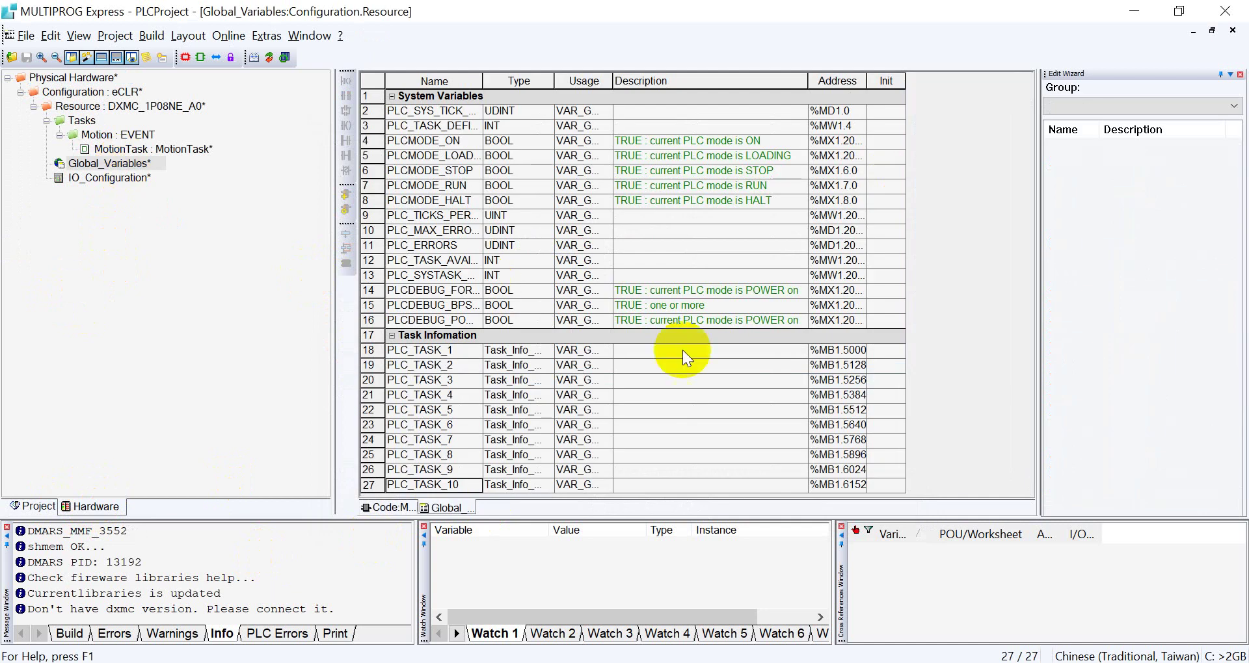
pyautogui.click(790, 394)
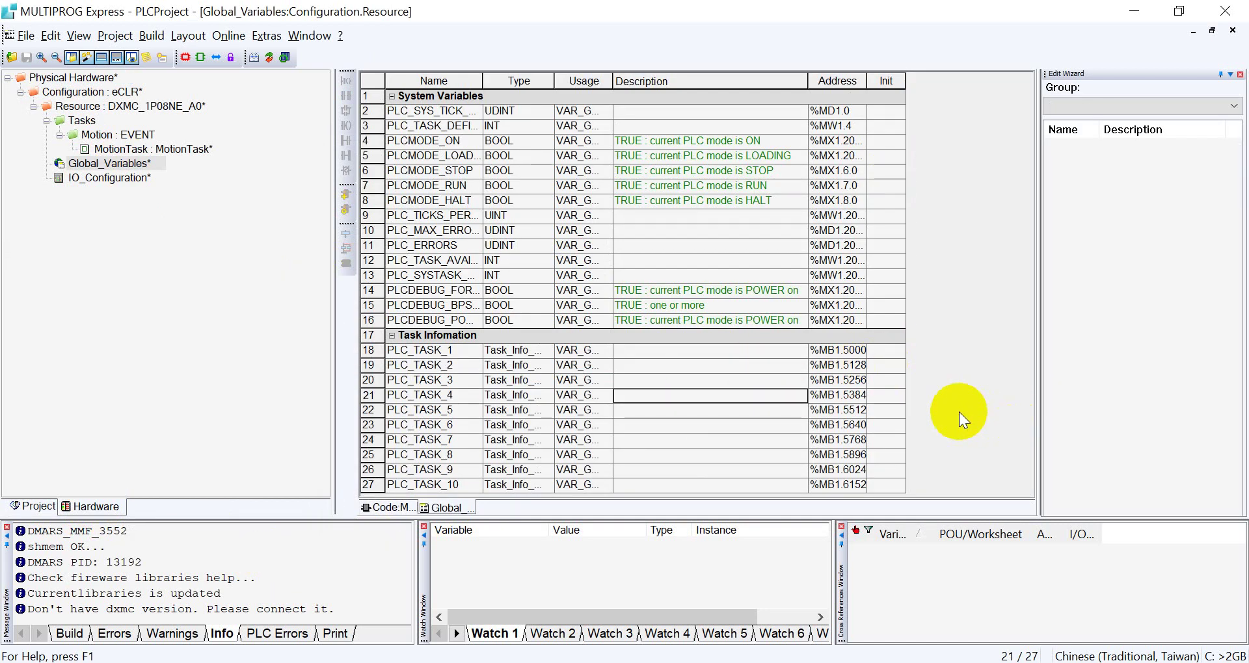
pyautogui.click(254, 56)
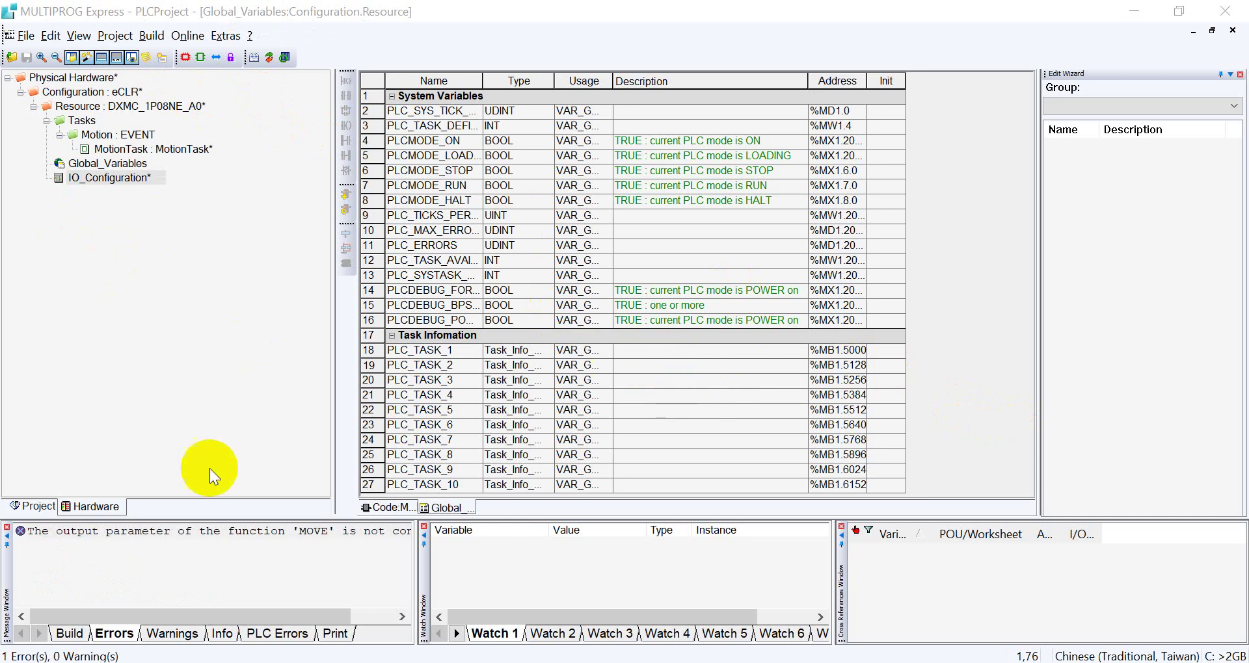
pyautogui.click(418, 662)
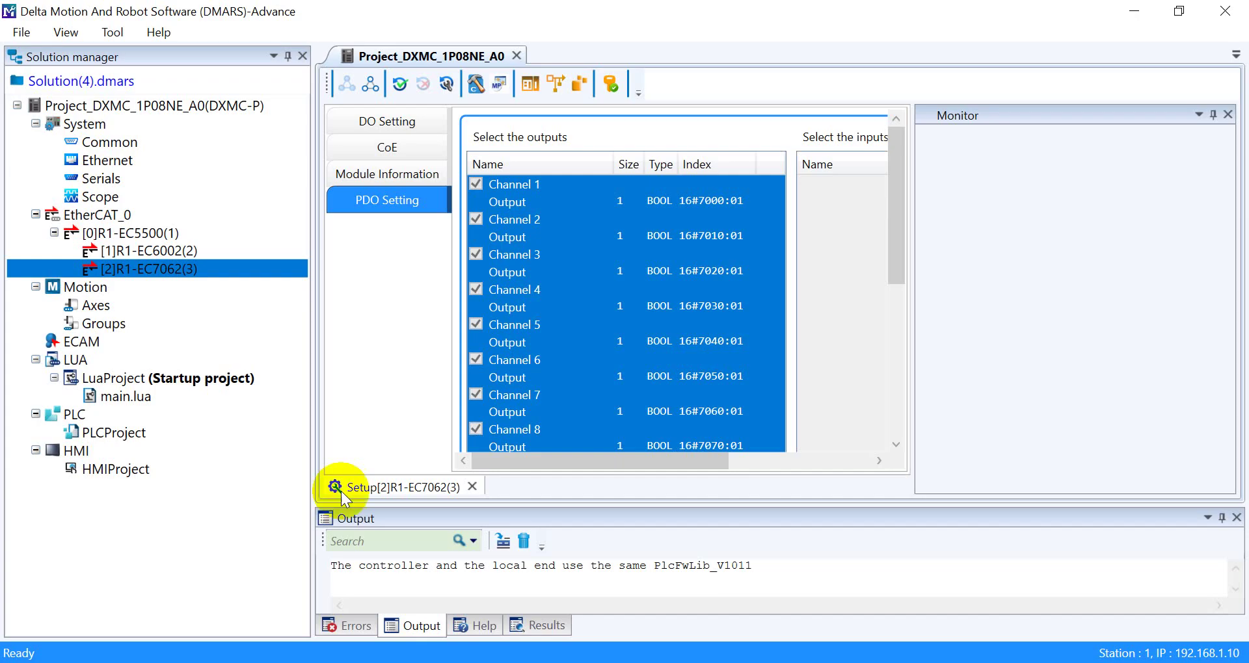
# Step: Go on-line, accept the PLC download, run Check, and export DMARS variables into the PLC project
pyautogui.click(401, 91)
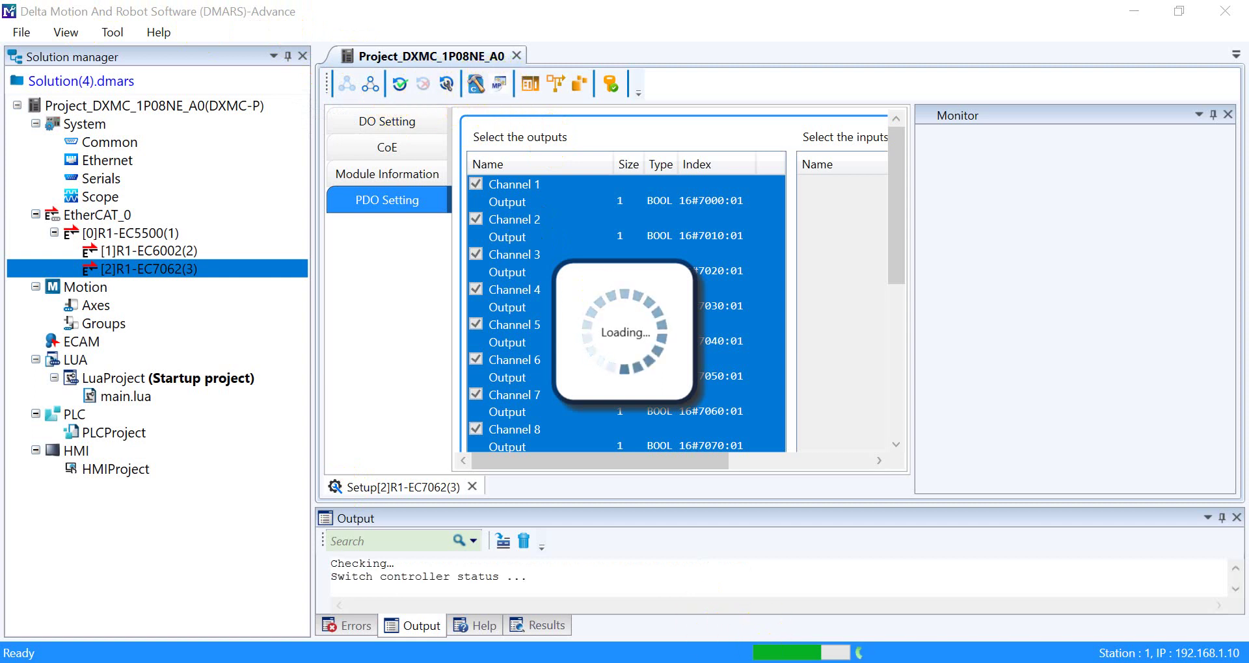
pyautogui.click(676, 409)
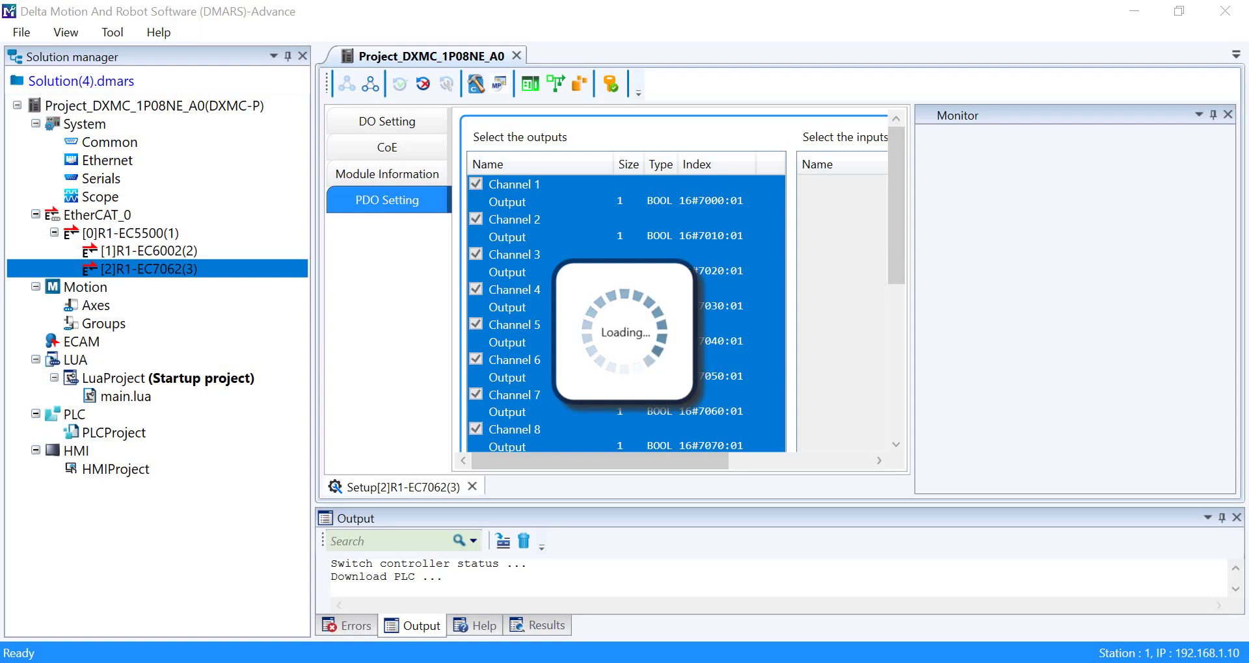
pyautogui.click(477, 98)
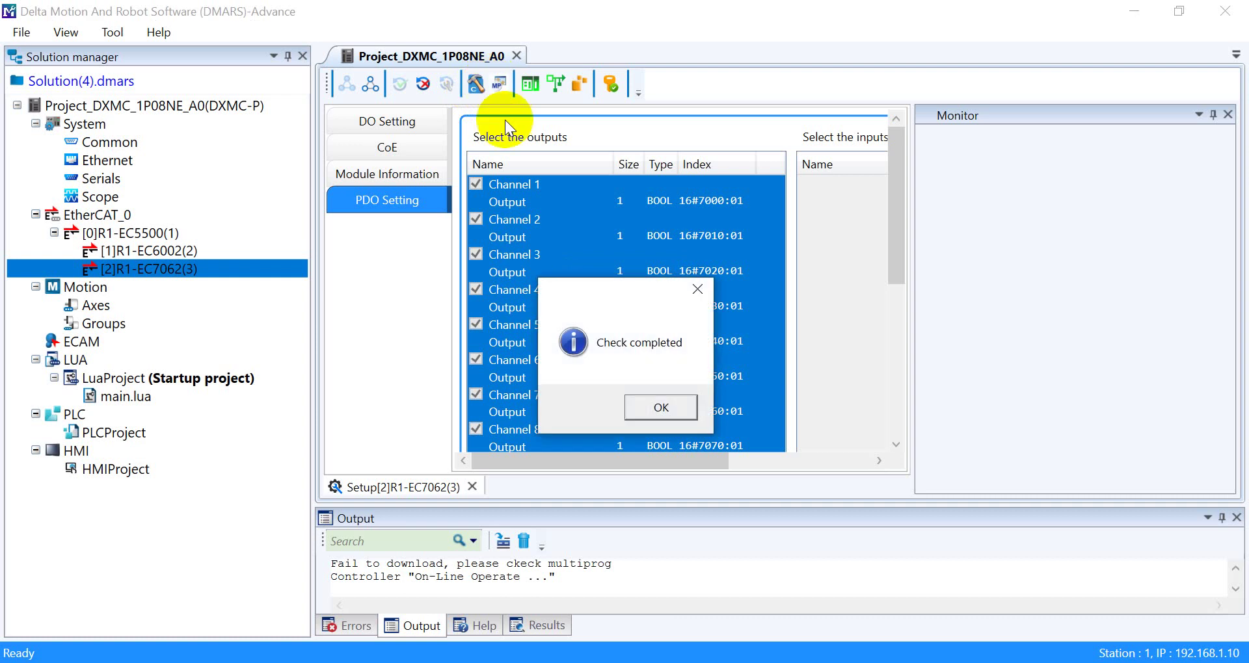
pyautogui.click(642, 407)
pyautogui.click(499, 83)
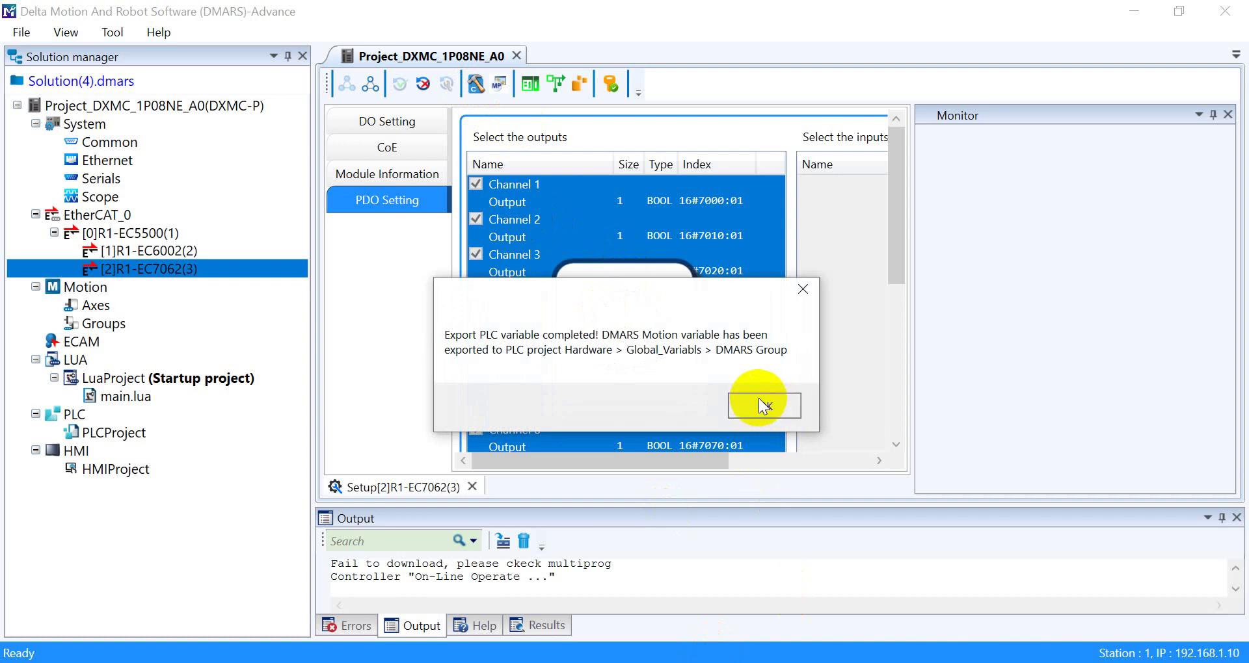
pyautogui.click(764, 406)
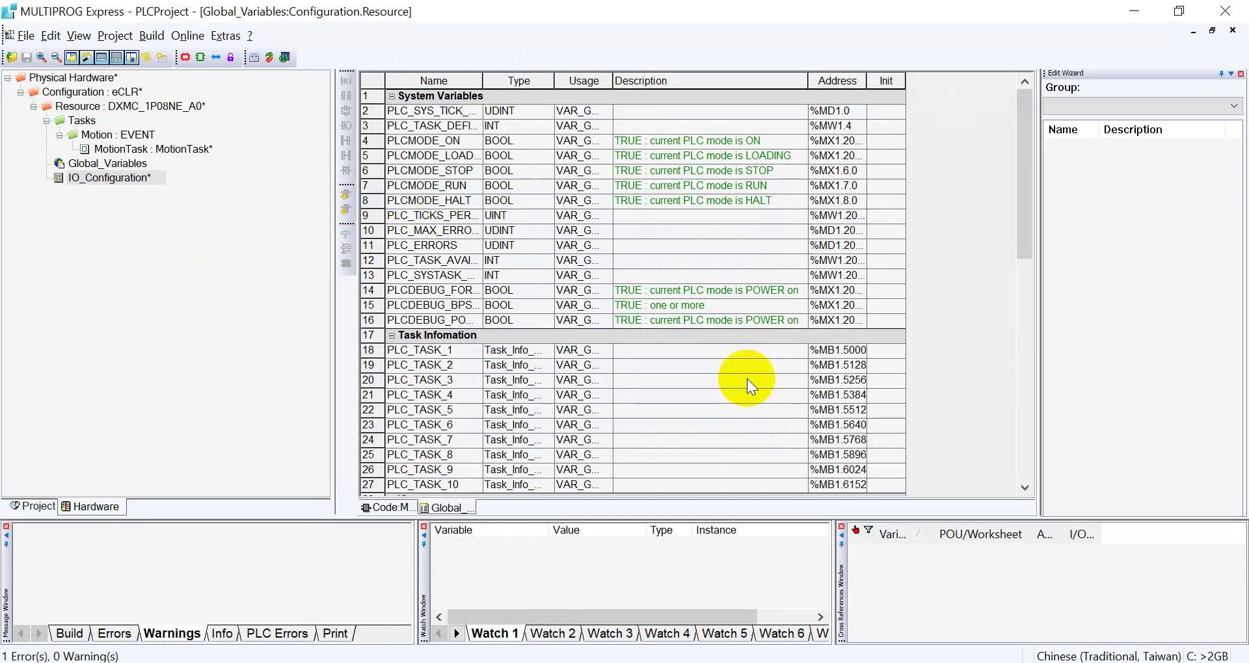
# Step: Widen the Address column to show row 47's %QX131096.0, then display the project's POUs
pyautogui.scroll(-6, 747, 378)
pyautogui.scroll(-5, 757, 379)
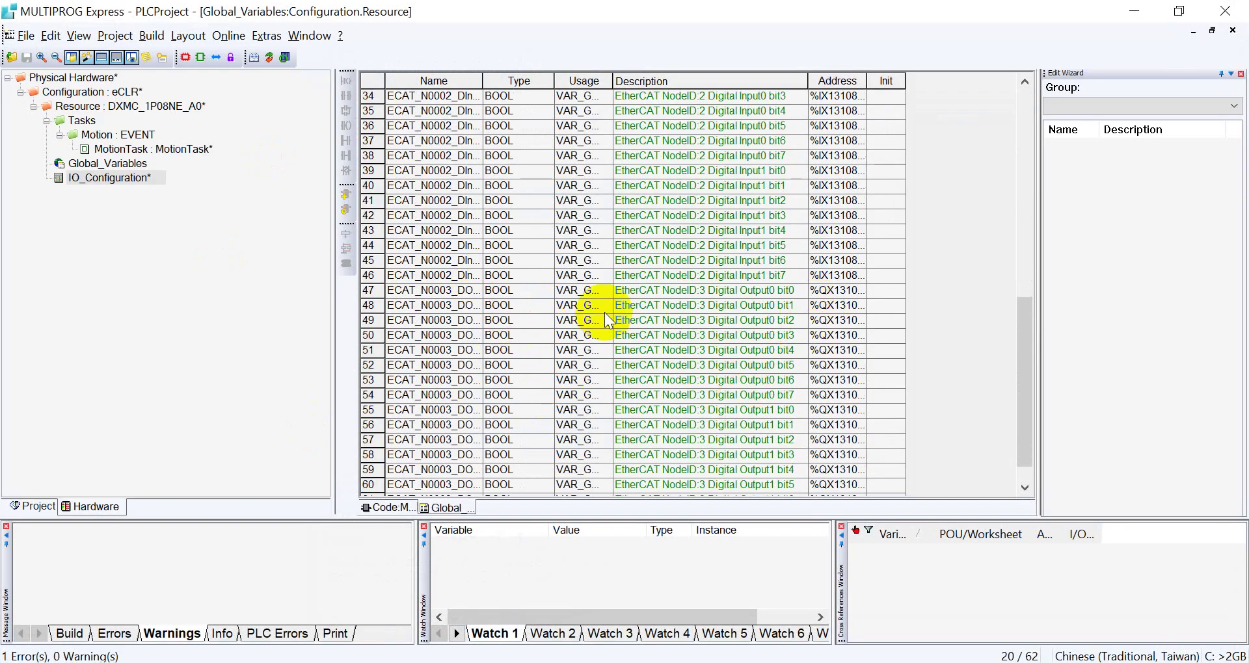
pyautogui.click(846, 290)
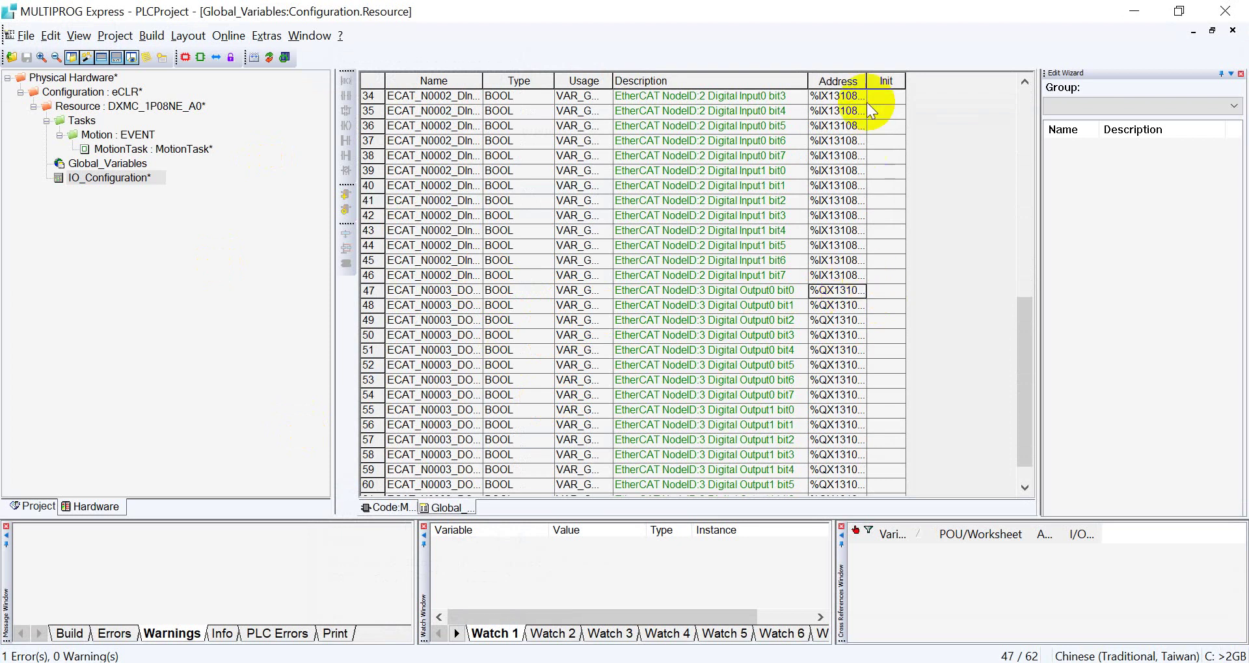
pyautogui.moveTo(865, 73); pyautogui.dragTo(888, 75)
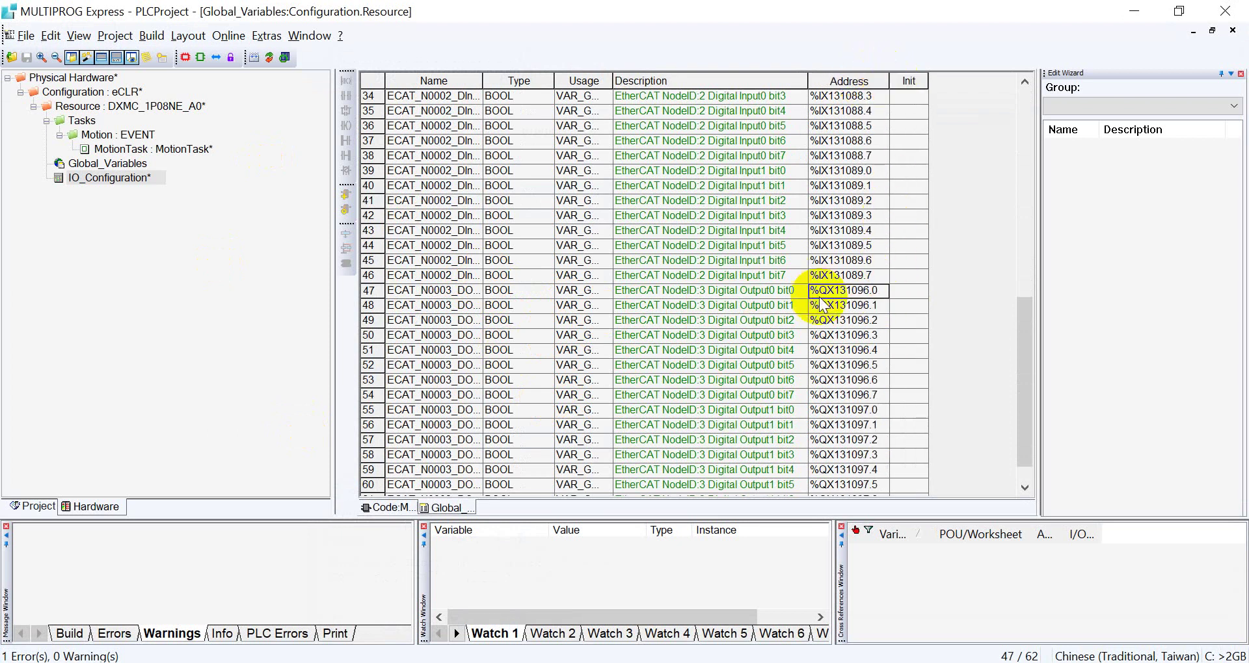
pyautogui.click(845, 290)
pyautogui.hotkey('ctrl', 'c')
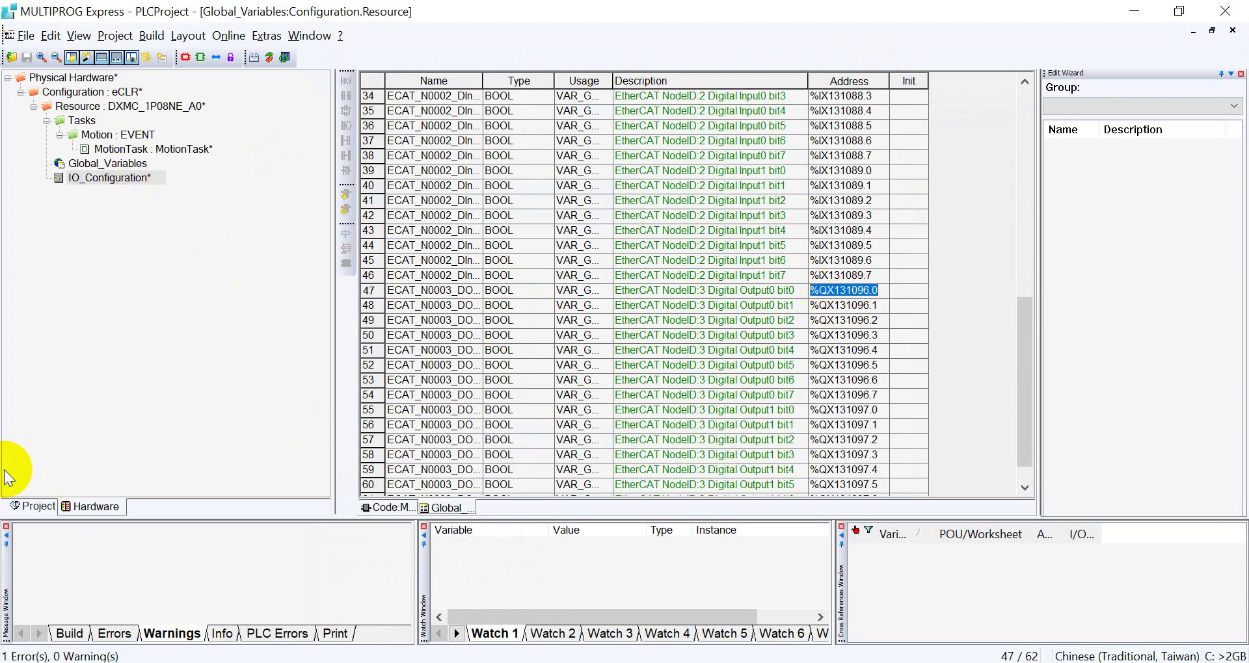
pyautogui.click(19, 506)
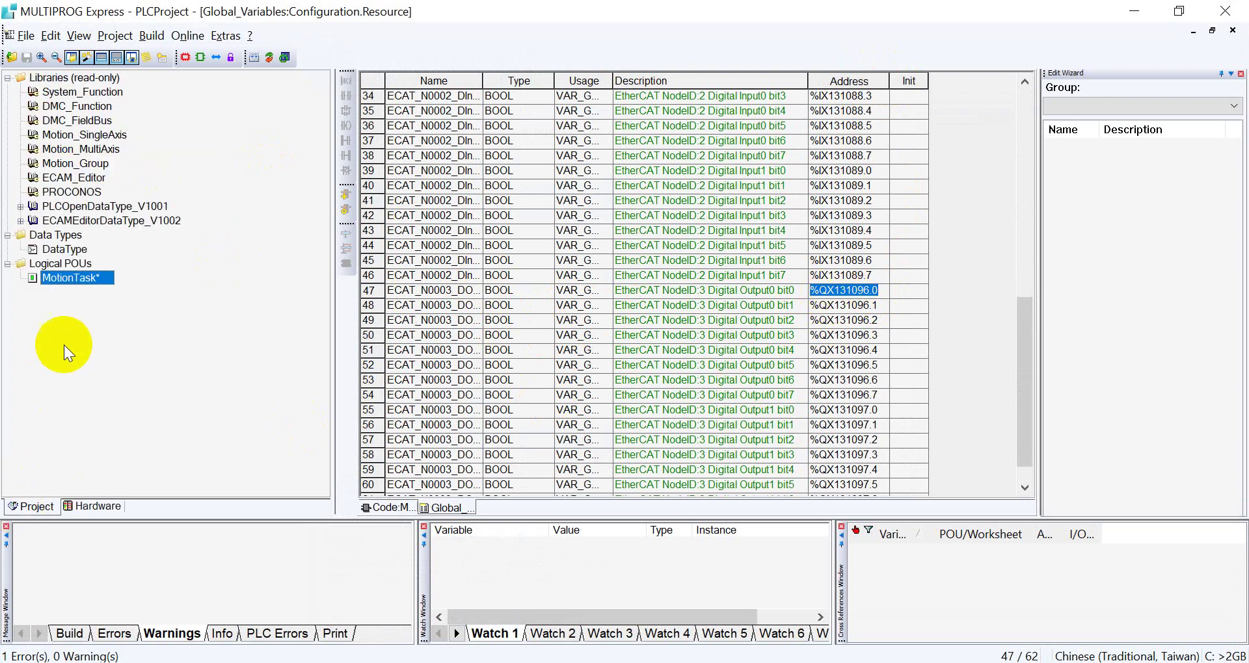
# Step: In the MotionTask worksheet, give OutputDO0 an initial value of 0
pyautogui.doubleClick(90, 276)
pyautogui.click(644, 185)
pyautogui.doubleClick(644, 183)
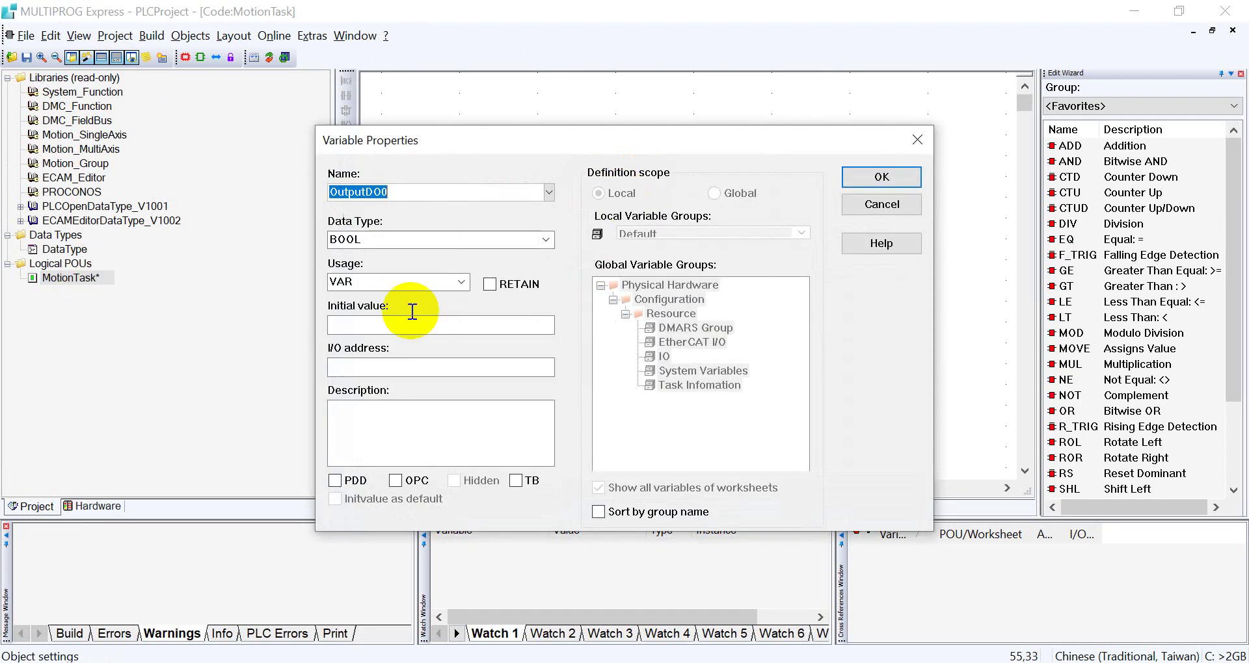
pyautogui.click(383, 367)
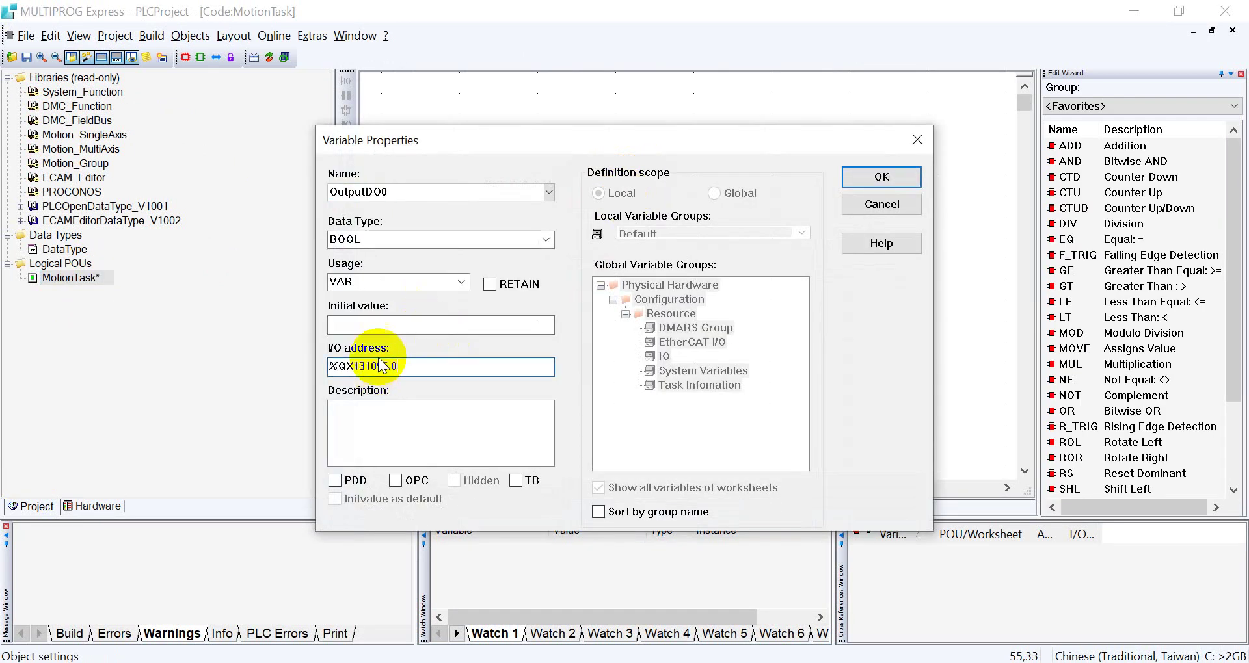
pyautogui.click(411, 325)
pyautogui.write('0')
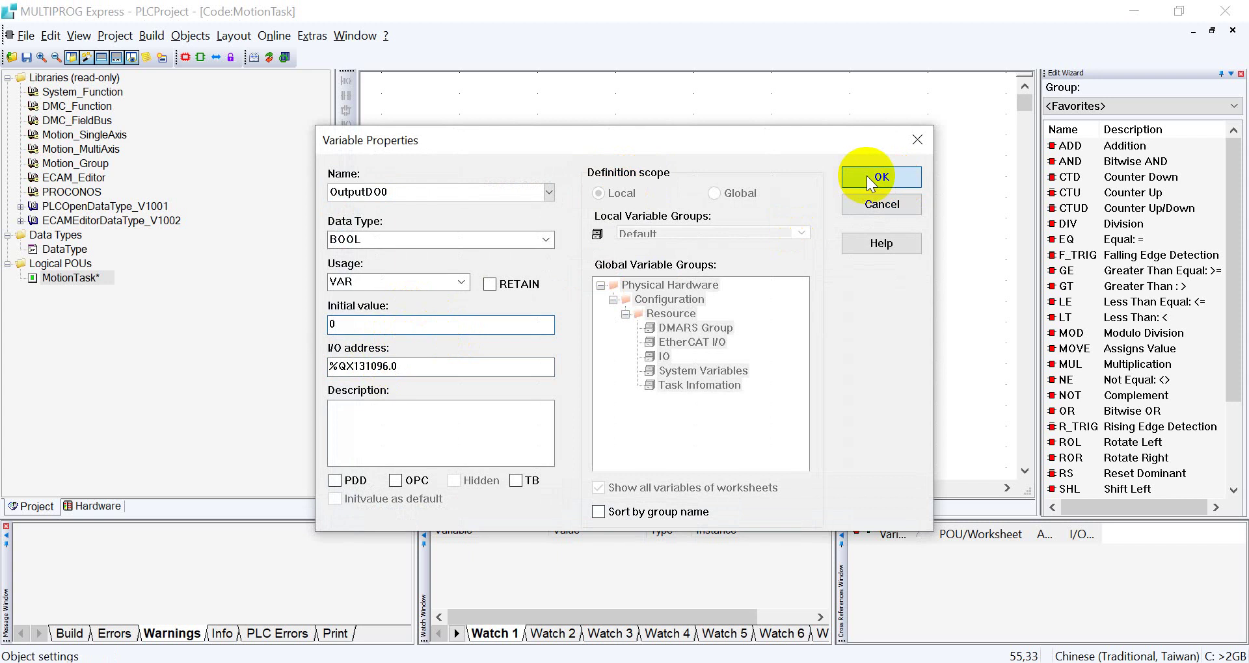
pyautogui.click(881, 176)
# Step: Attach new variable OutputDO7 at %QX131096.7, initial value 0, to the second MOVE output
pyautogui.moveTo(619, 279); pyautogui.dragTo(625, 283)
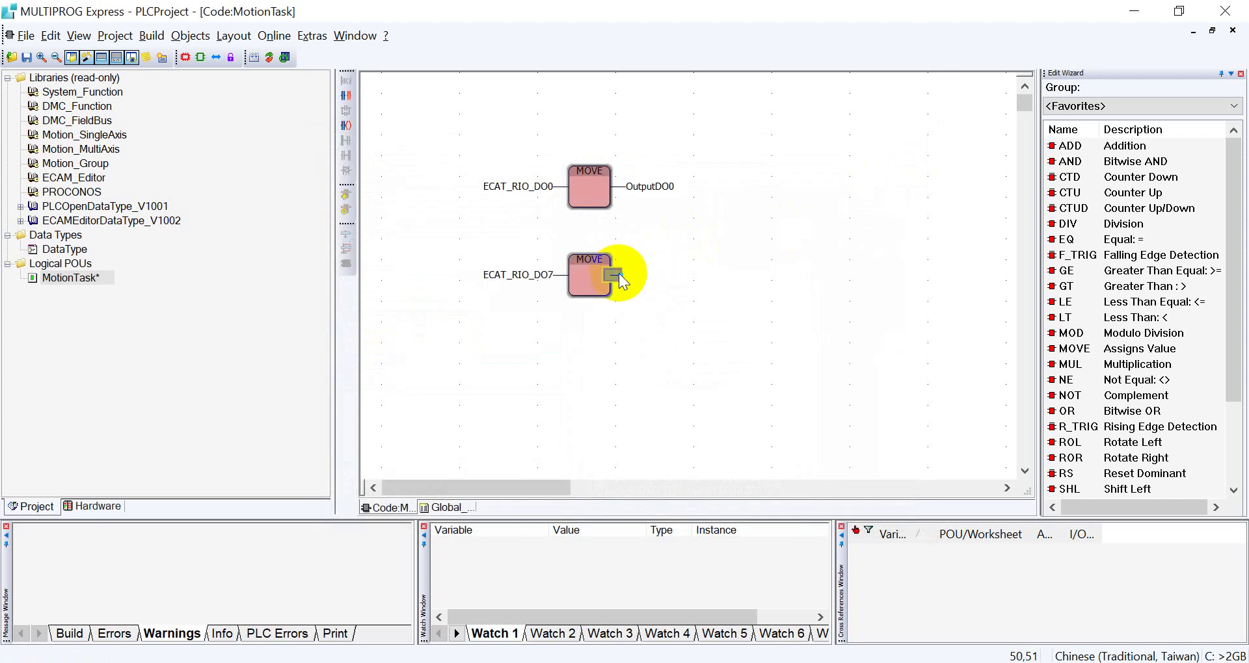
pyautogui.rightClick(619, 275)
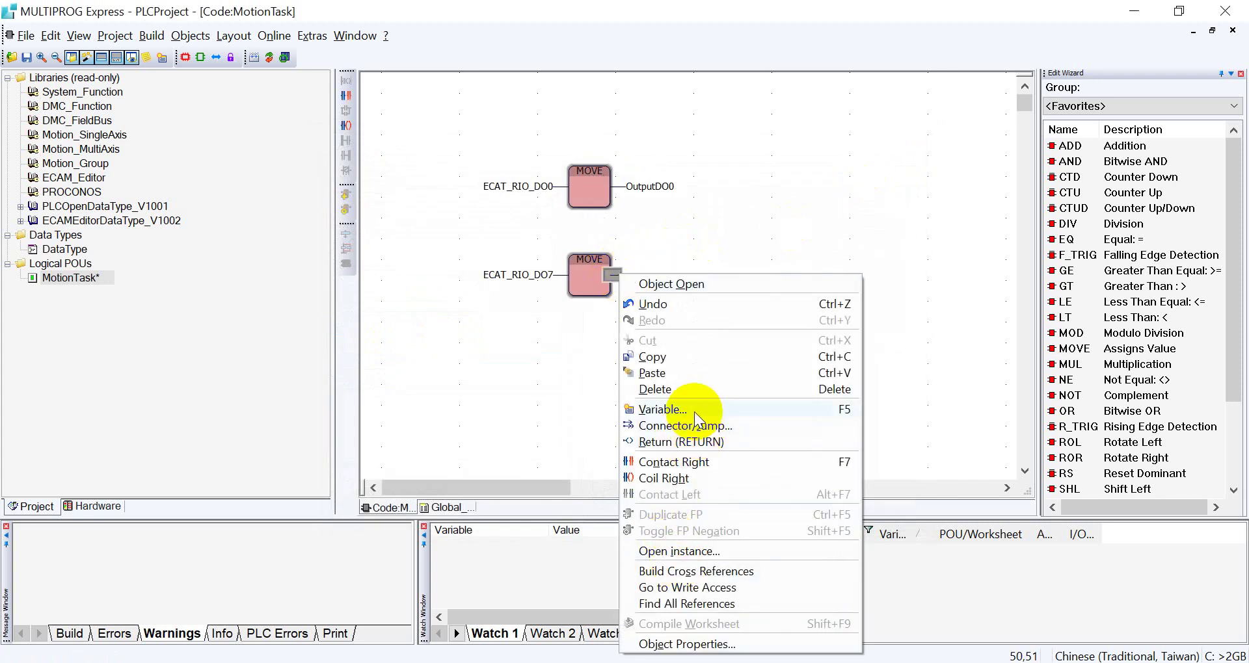
pyautogui.click(693, 412)
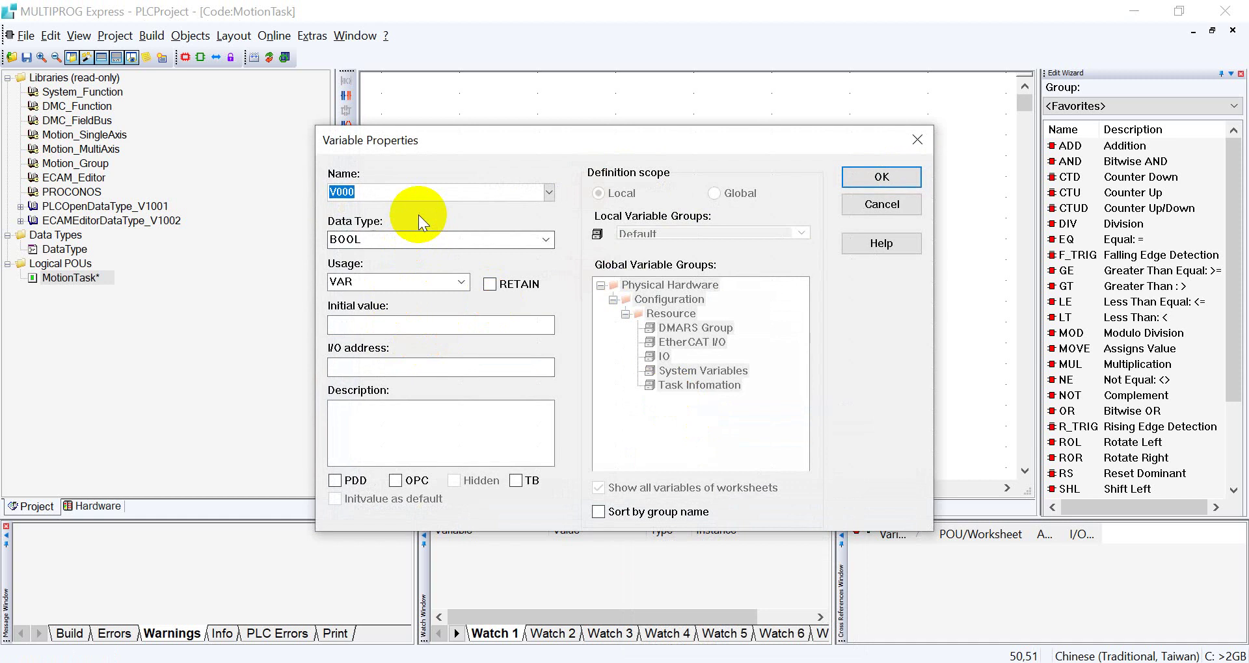
pyautogui.write('O')
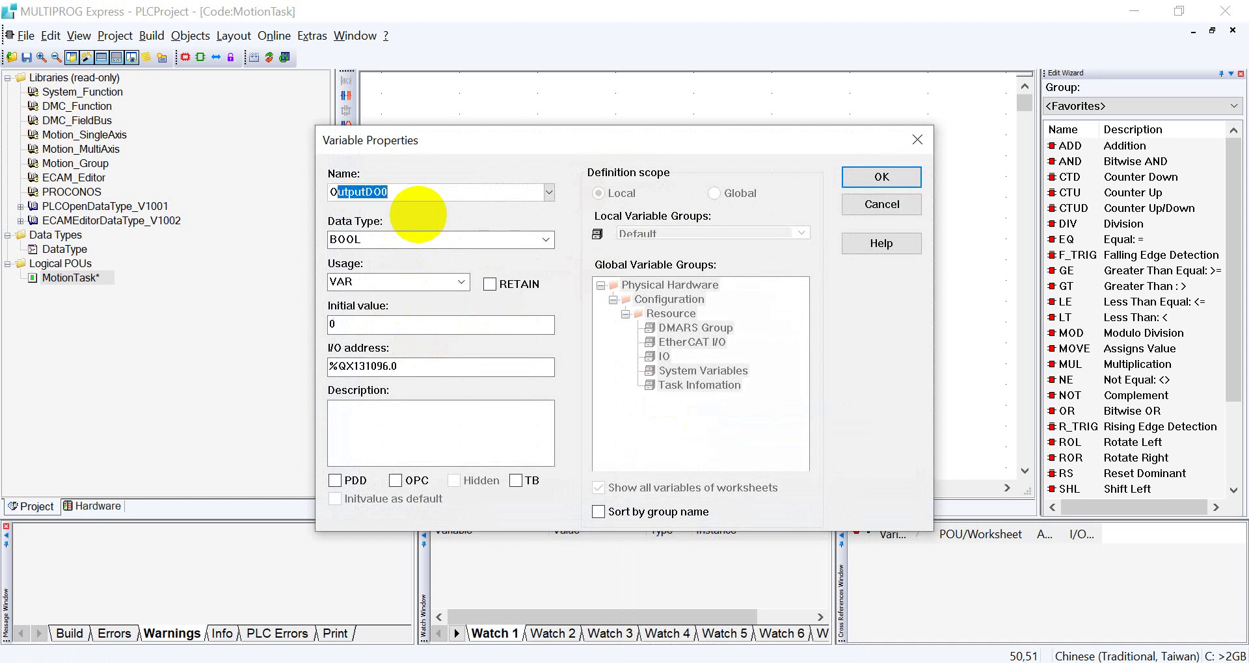
pyautogui.write('utputDO')
pyautogui.press('BackSpace')
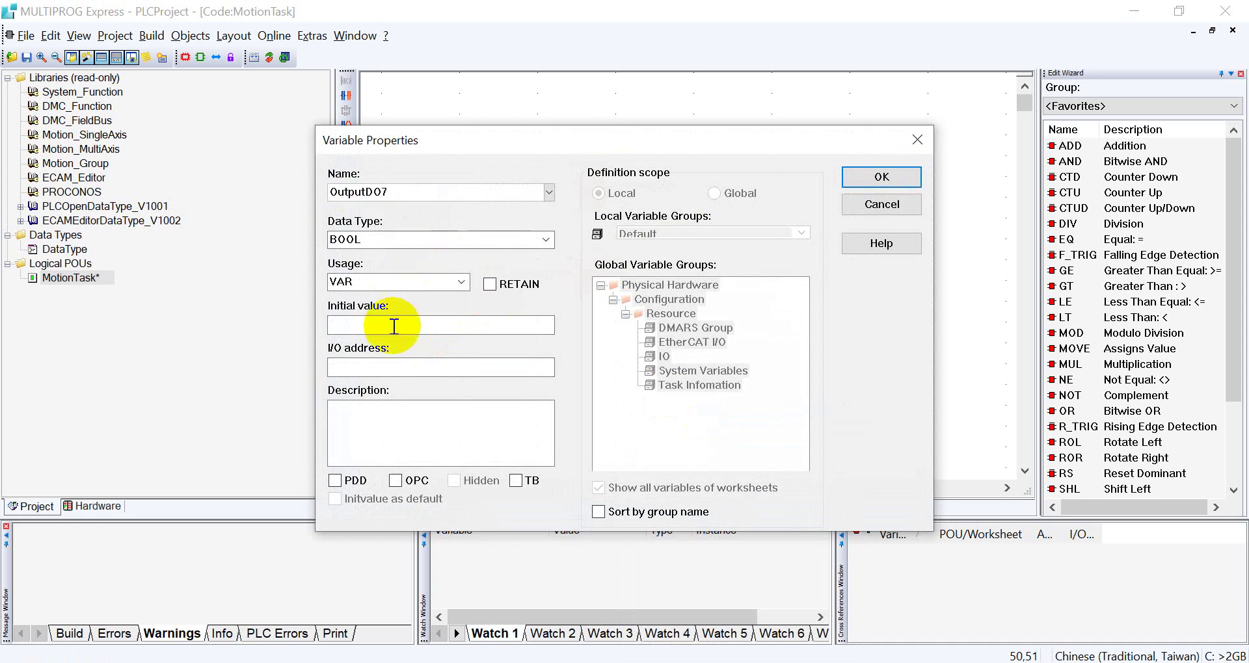
pyautogui.click(377, 366)
pyautogui.hotkey('ctrl', 'v')
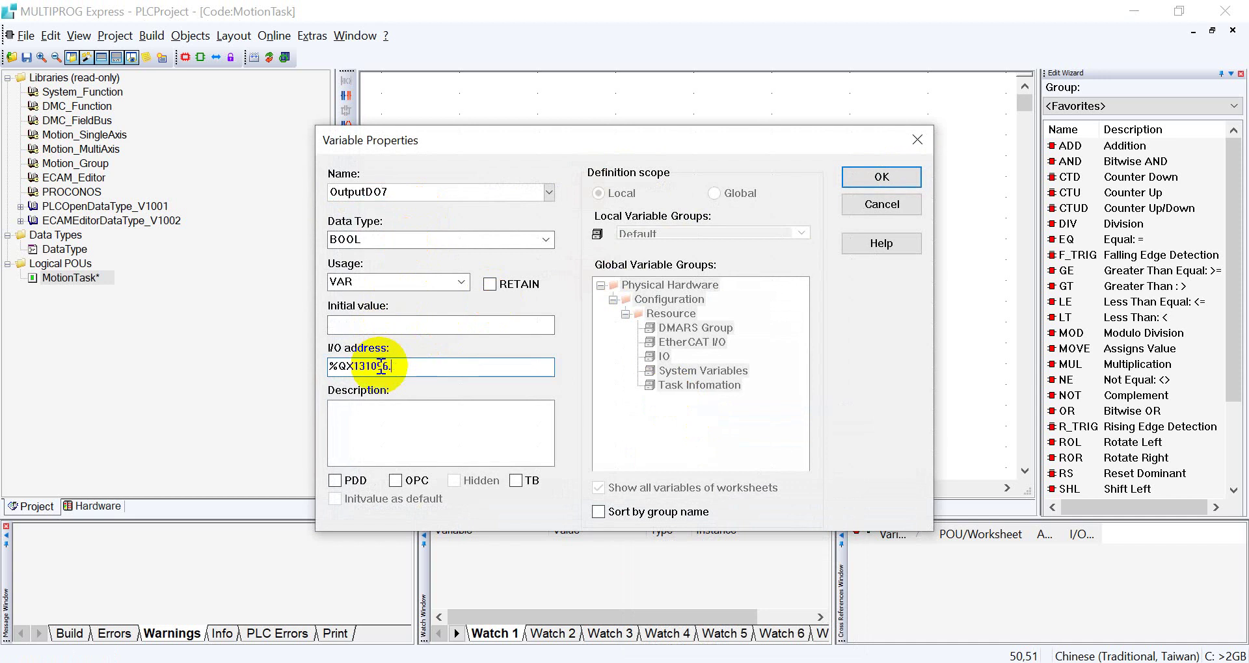
pyautogui.click(390, 322)
pyautogui.write('0')
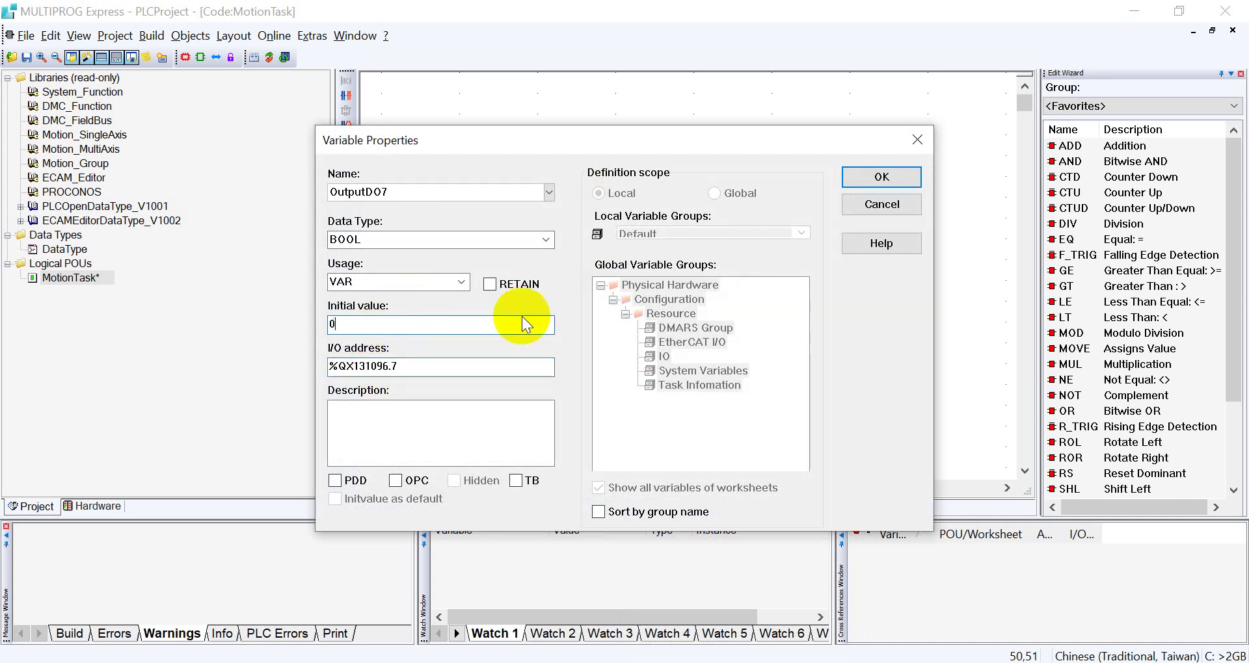
pyautogui.click(868, 179)
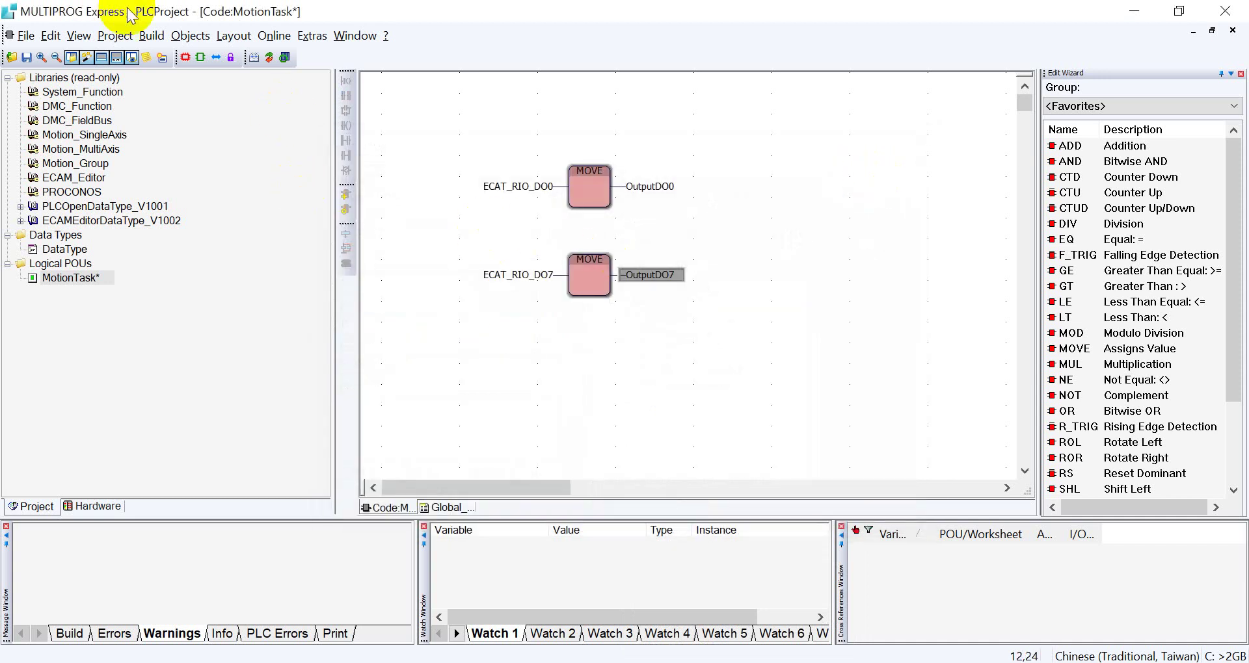
# Step: Build the project, reset the 192.168.1.10 controller, then download and cold-start it
pyautogui.click(251, 54)
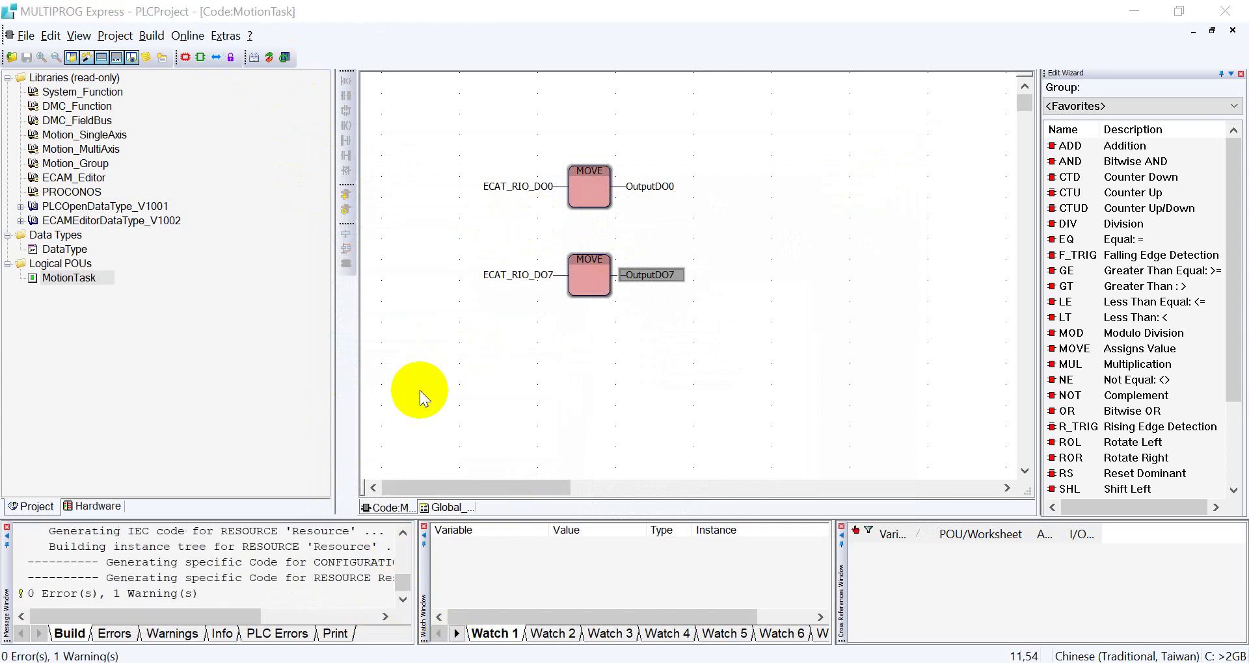
pyautogui.click(284, 57)
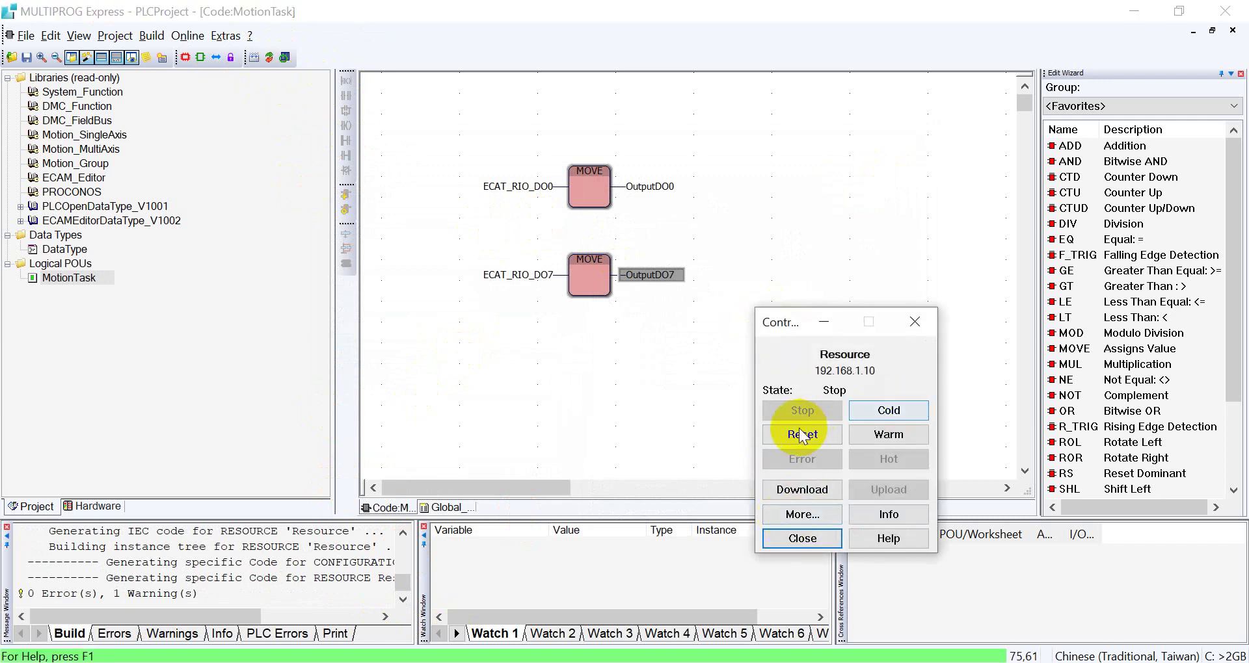
pyautogui.click(802, 489)
pyautogui.click(806, 438)
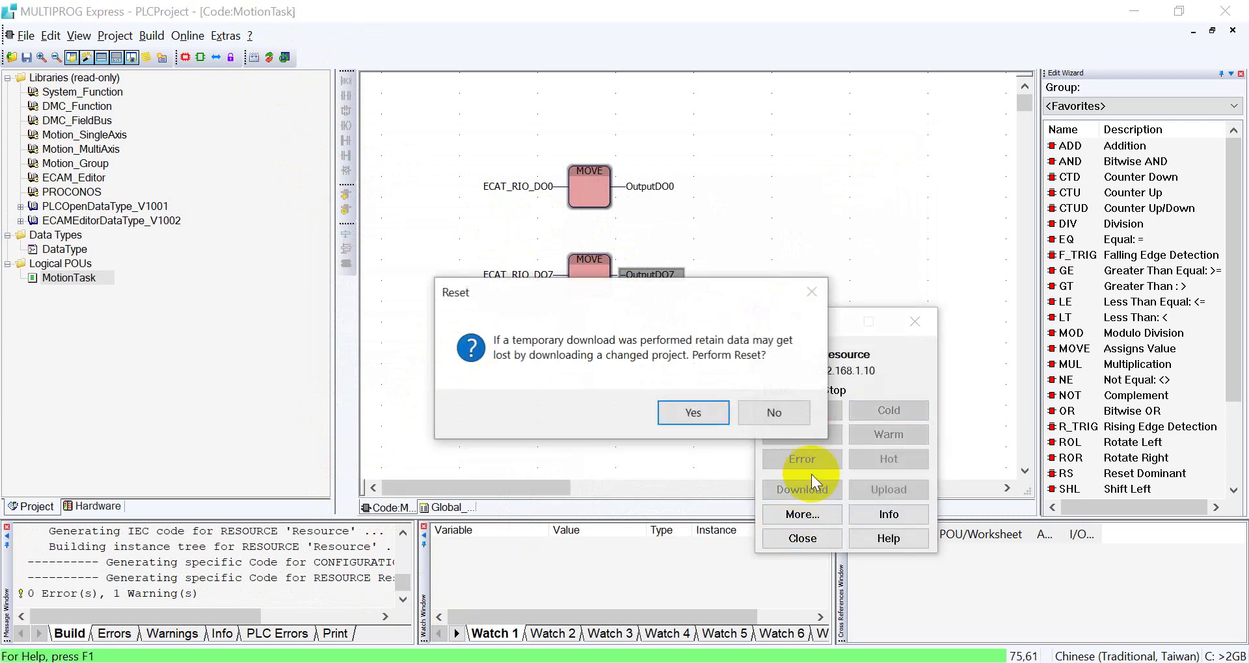
pyautogui.click(718, 417)
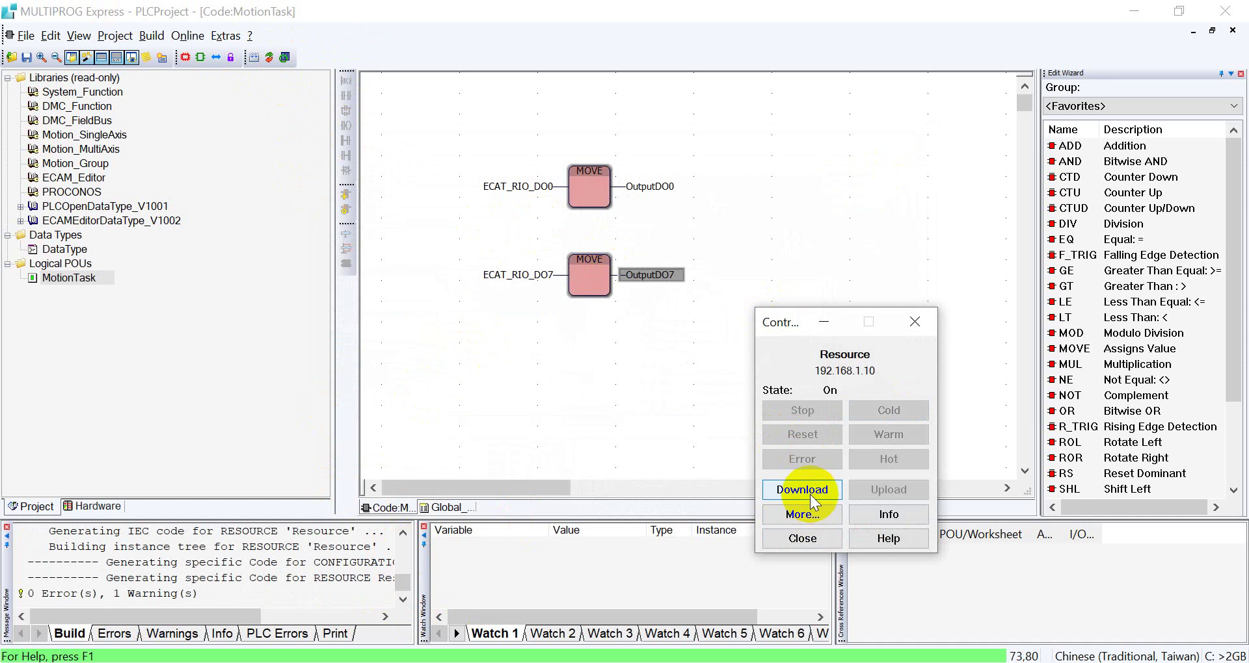
pyautogui.click(810, 494)
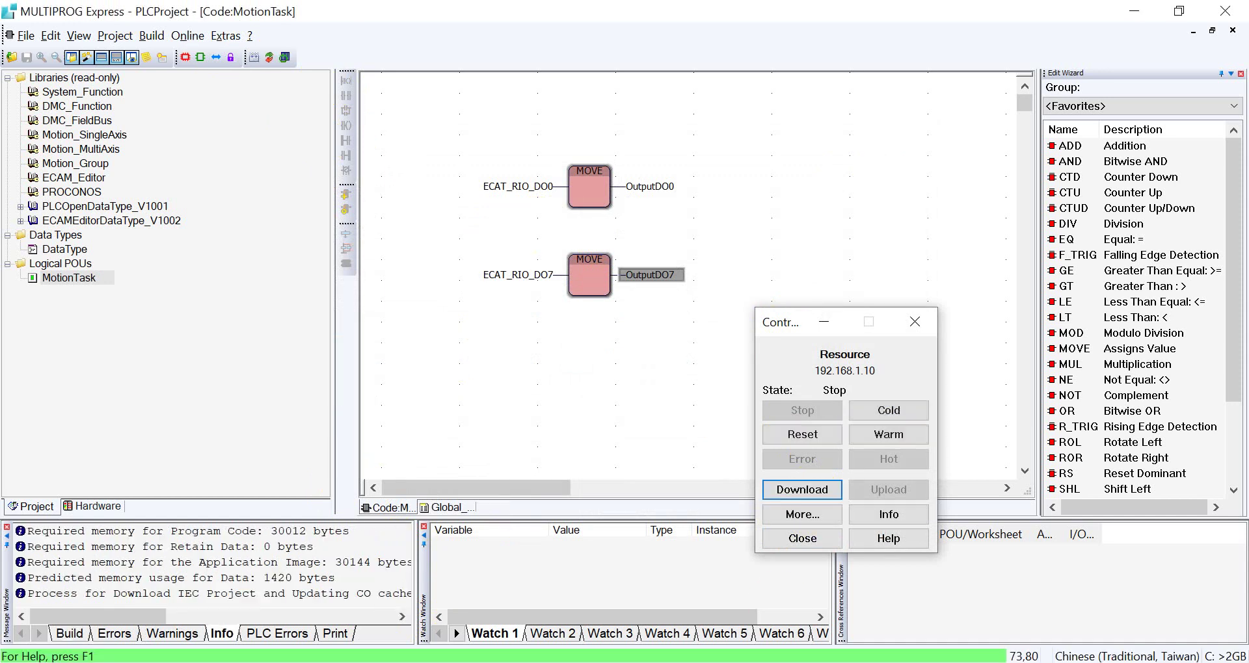
pyautogui.click(894, 413)
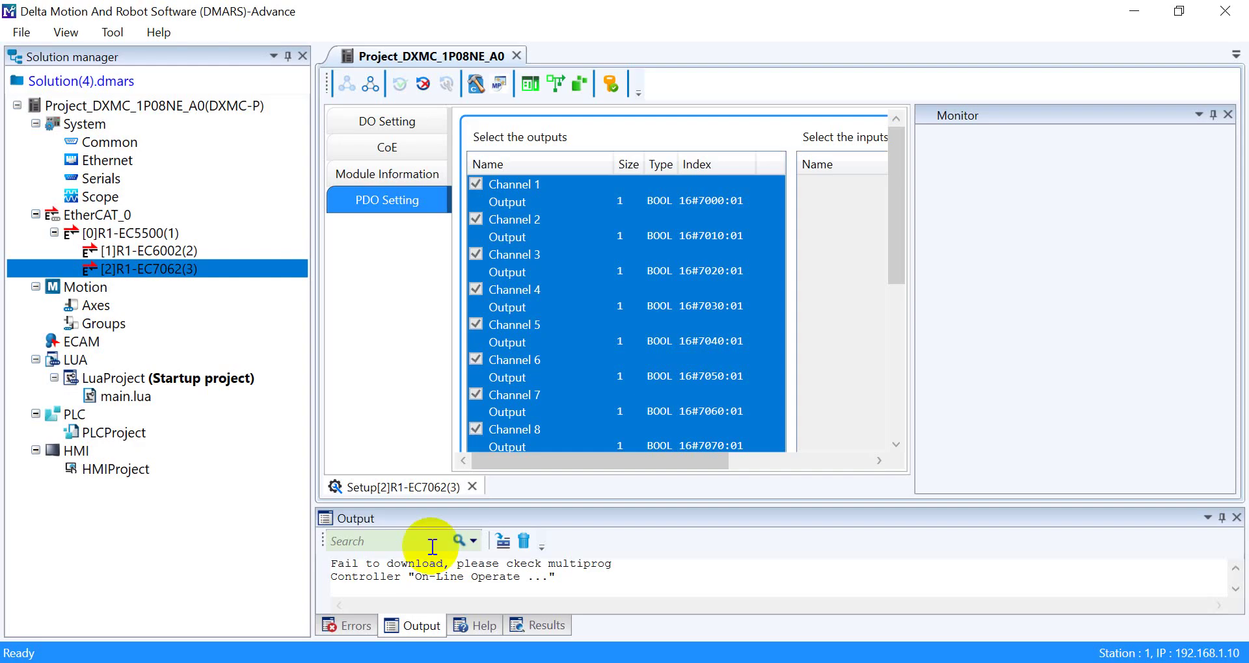
# Step: Run the variable-setting check, then export the PLC variables into the PLC project's DMARS Group
pyautogui.click(478, 91)
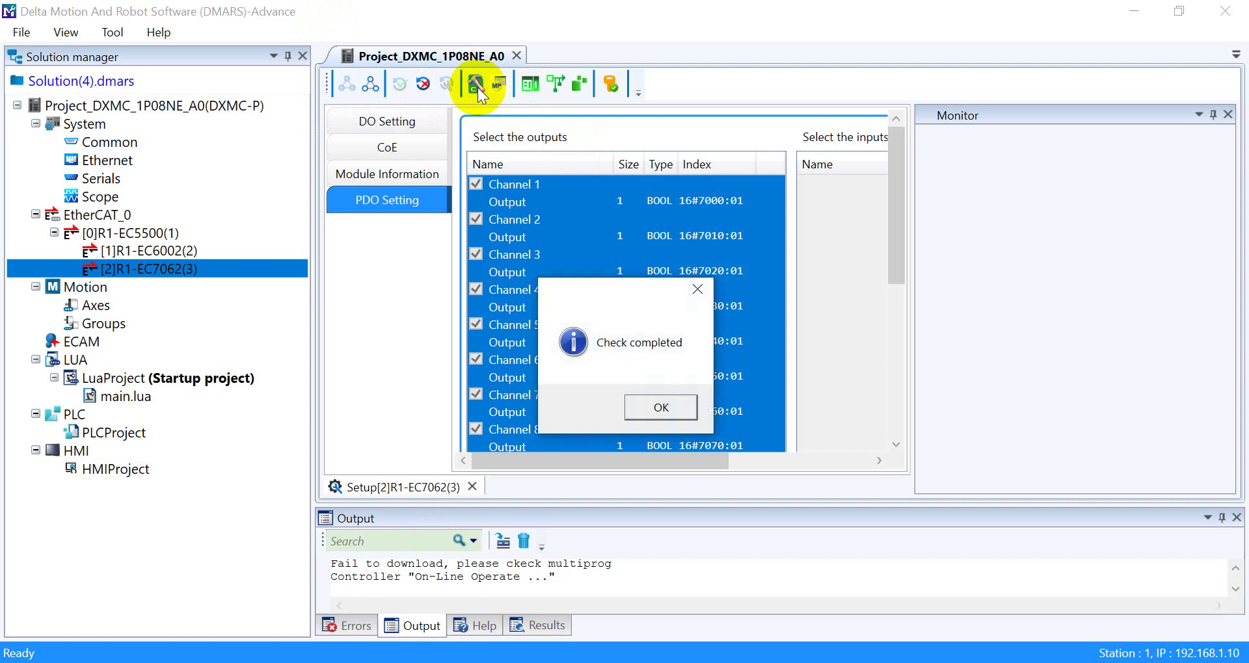
pyautogui.click(654, 408)
pyautogui.click(476, 85)
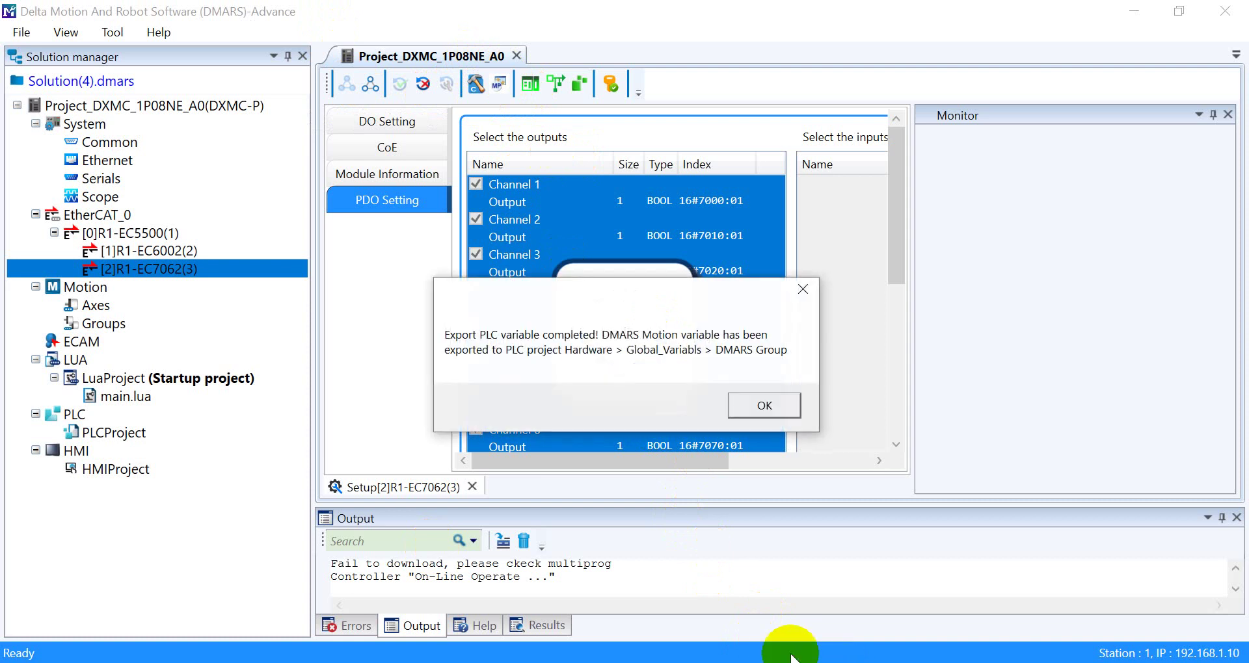
pyautogui.click(772, 407)
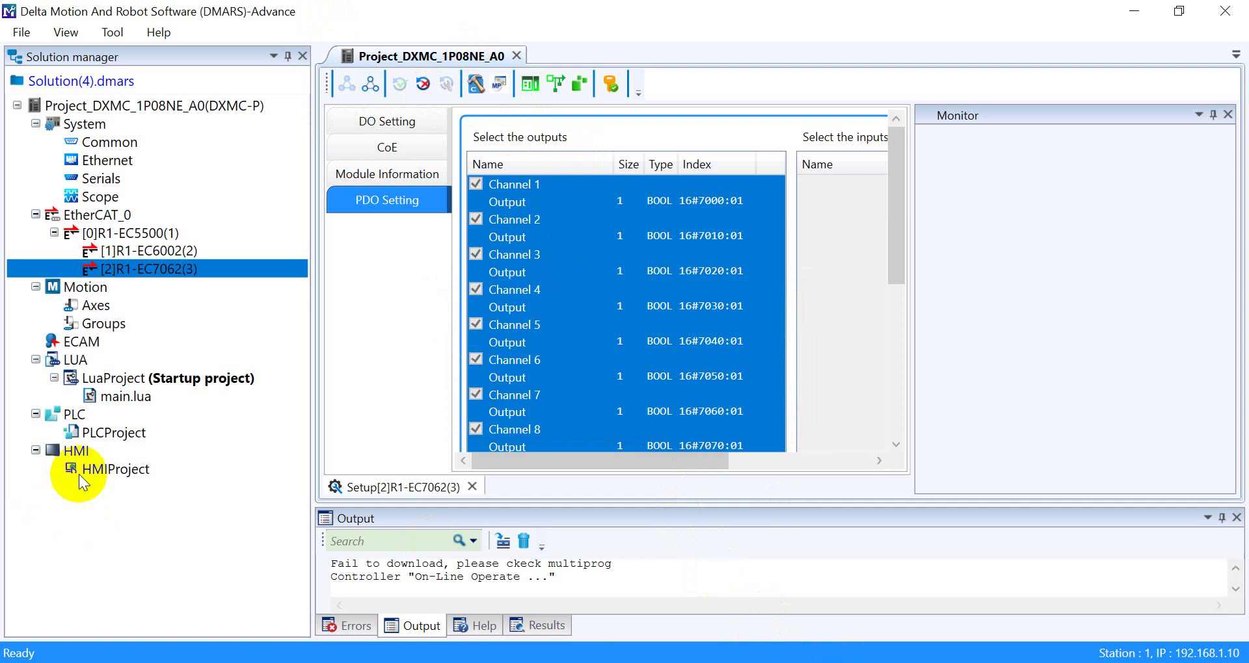
# Step: Select HMIProject, then scroll the Word tutorial to the Import variable and DIAScreen UI sections
pyautogui.click(118, 471)
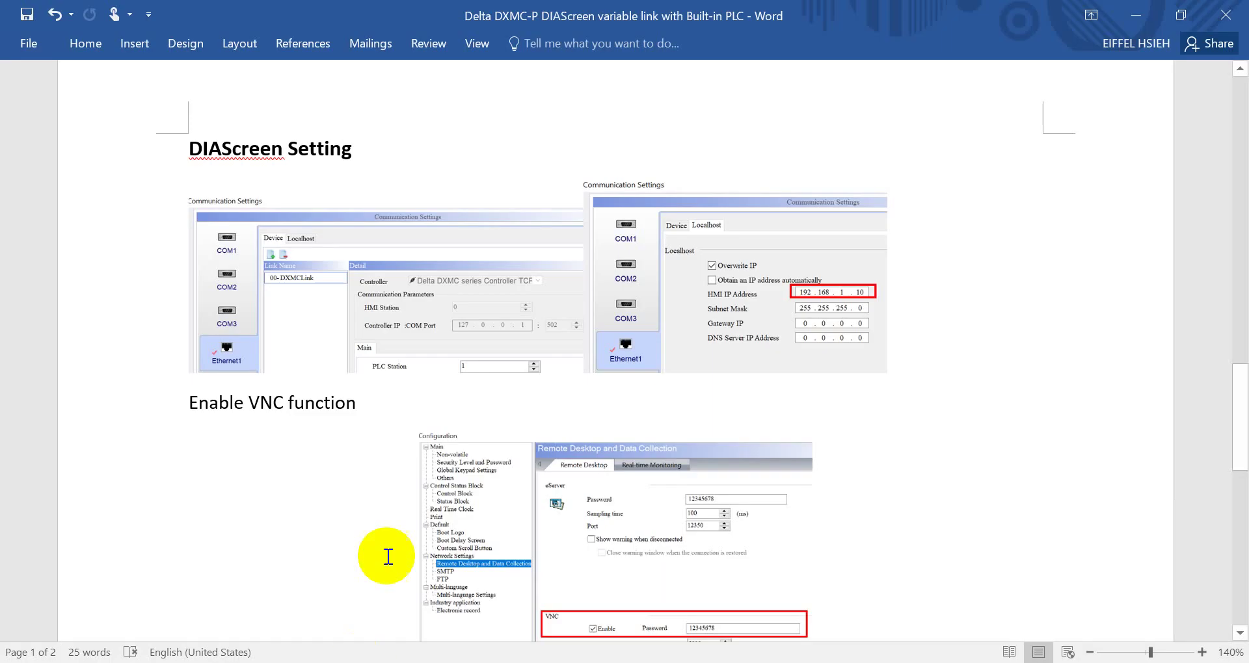
pyautogui.keyDown('ctrl'); pyautogui.scroll(2, 594, 334); pyautogui.keyUp('ctrl')
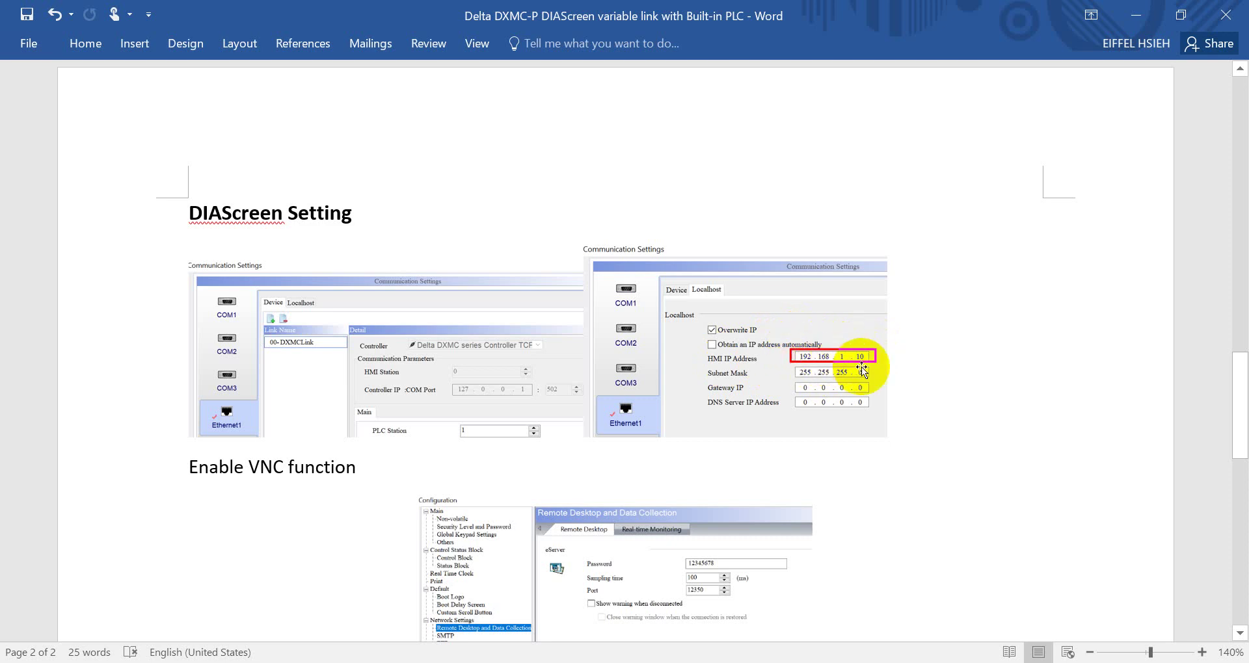
pyautogui.scroll(-5, 755, 340)
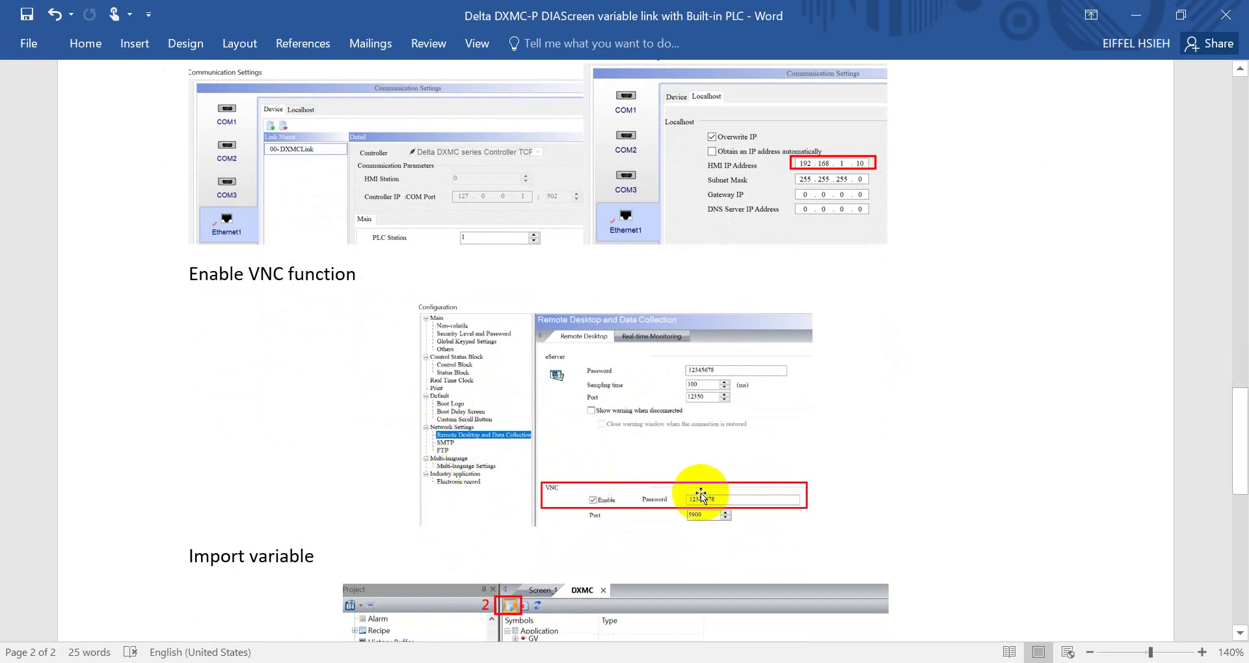
pyautogui.scroll(-6, 664, 481)
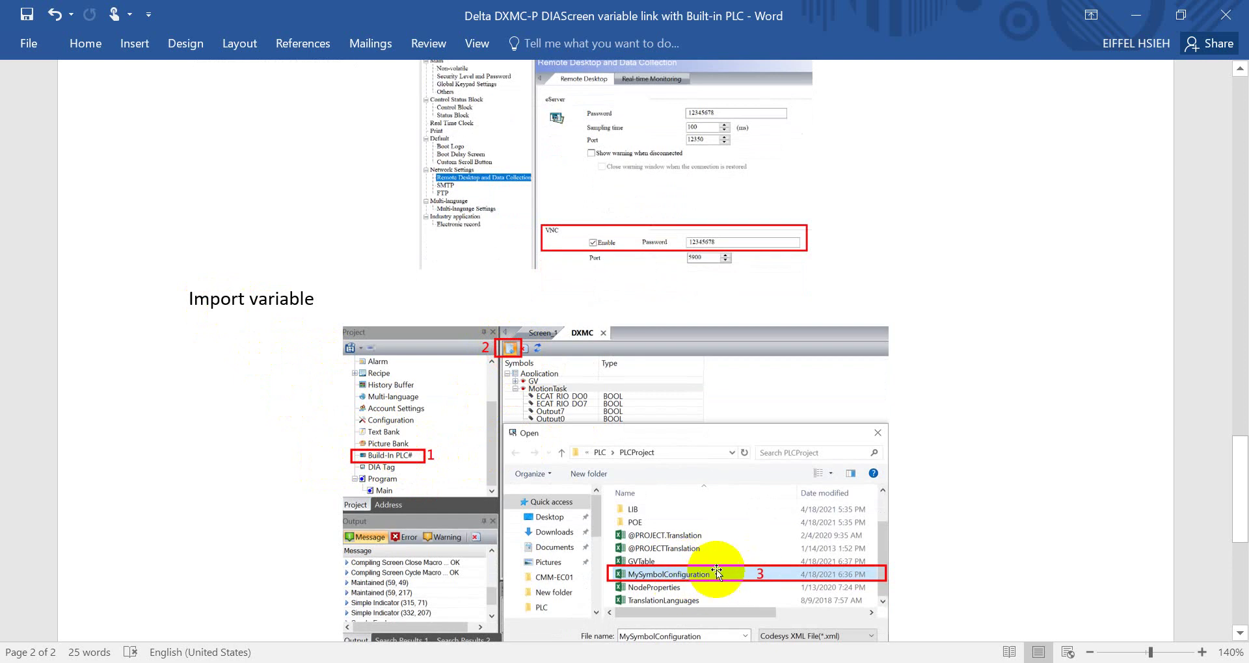
pyautogui.scroll(-3, 785, 561)
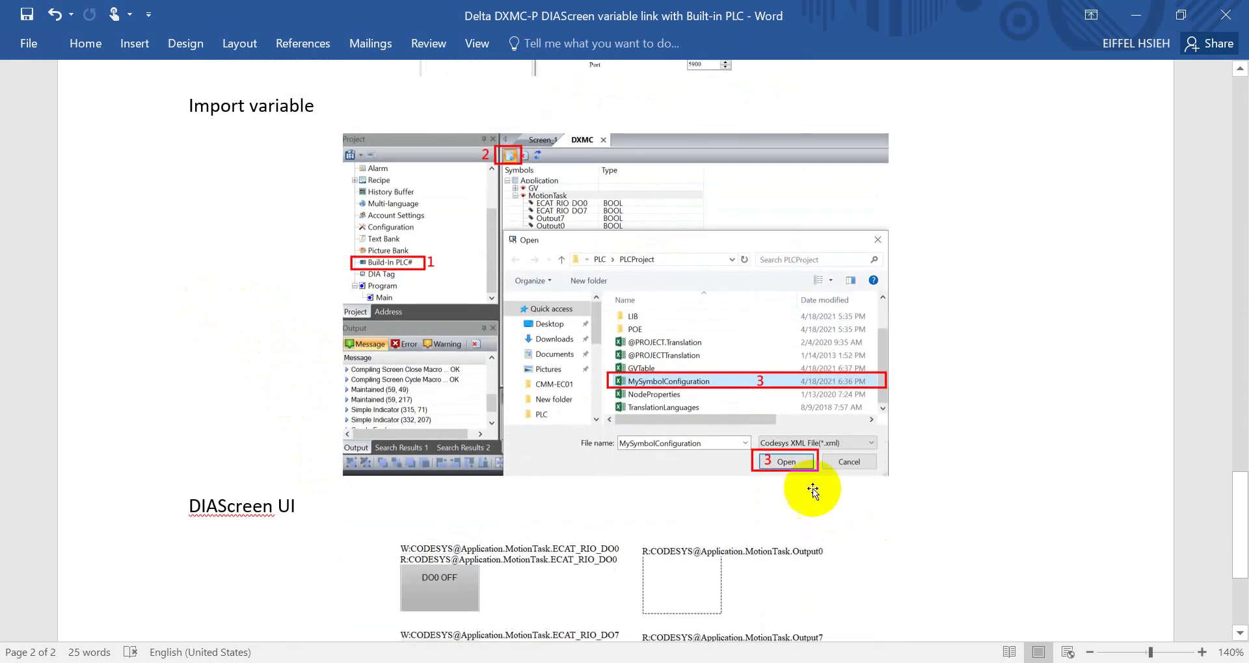
pyautogui.scroll(-1, 813, 492)
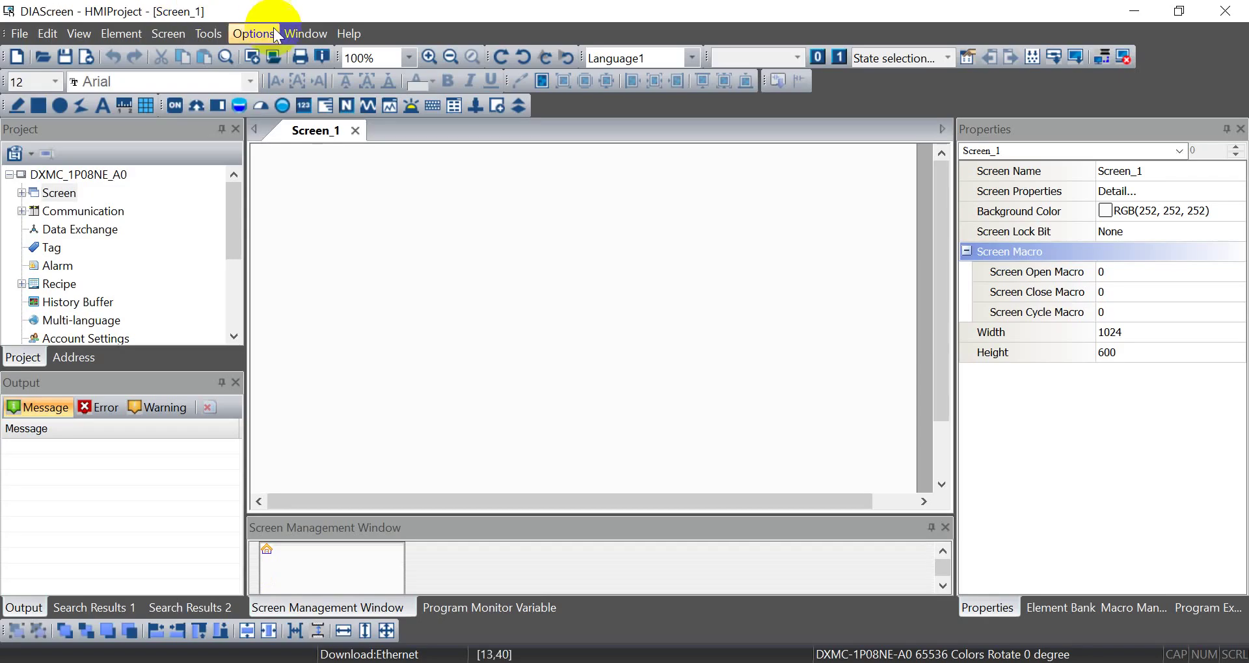
# Step: In Communication Setting for Localhost, enable Overwrite IP and set the HMI IP to 192.168.1.10
pyautogui.click(252, 33)
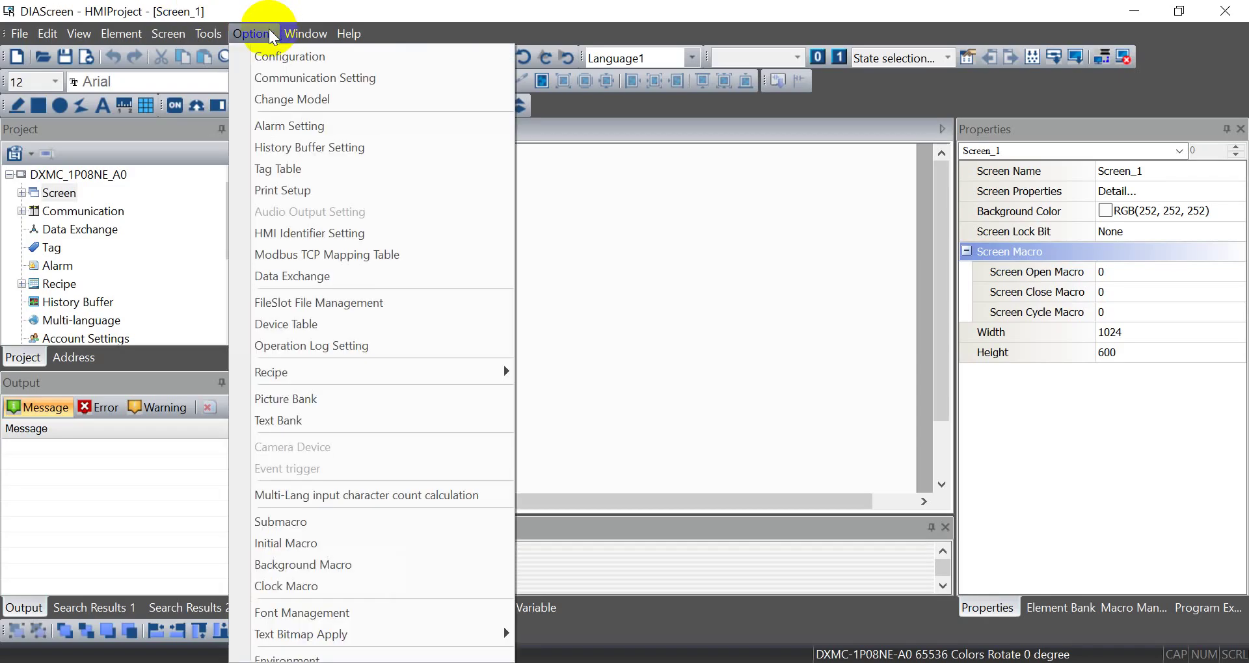
pyautogui.click(286, 84)
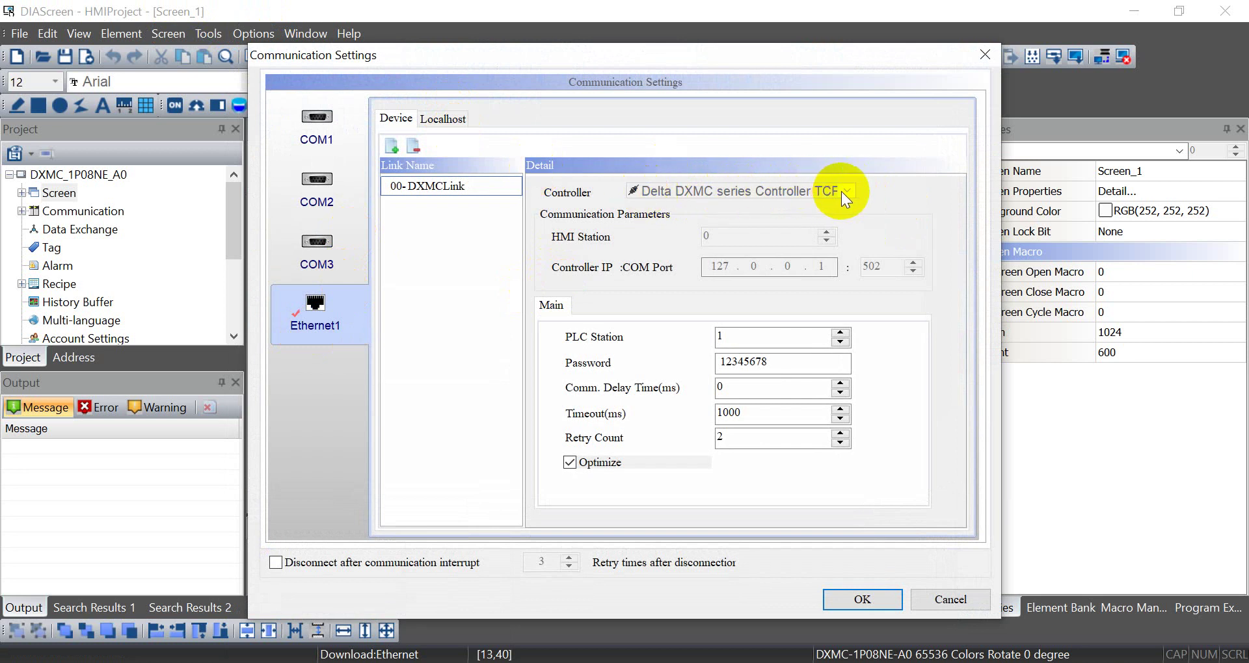
pyautogui.click(444, 119)
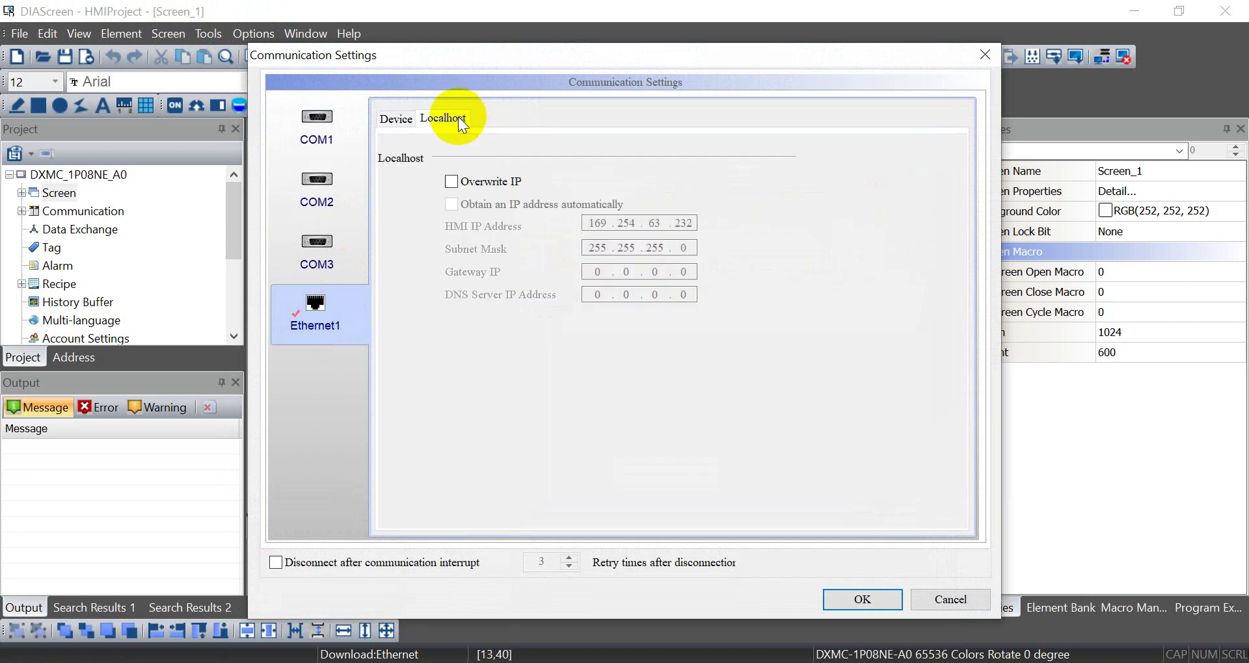
pyautogui.click(450, 182)
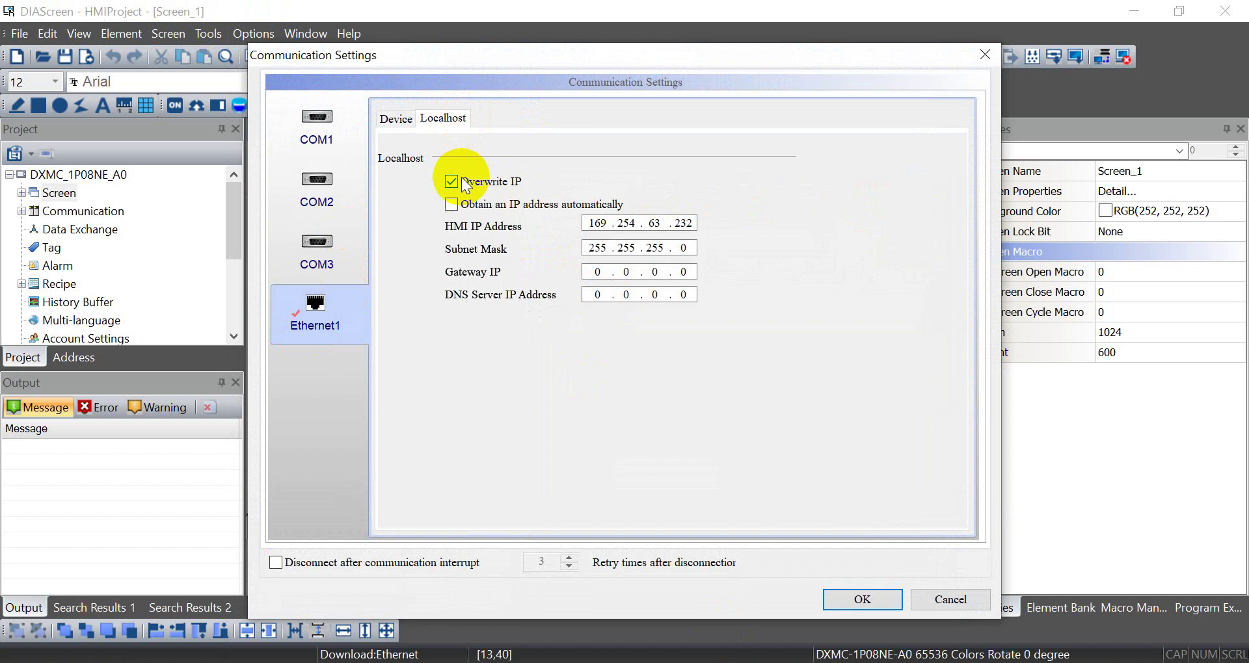
pyautogui.doubleClick(610, 226)
pyautogui.write('18')
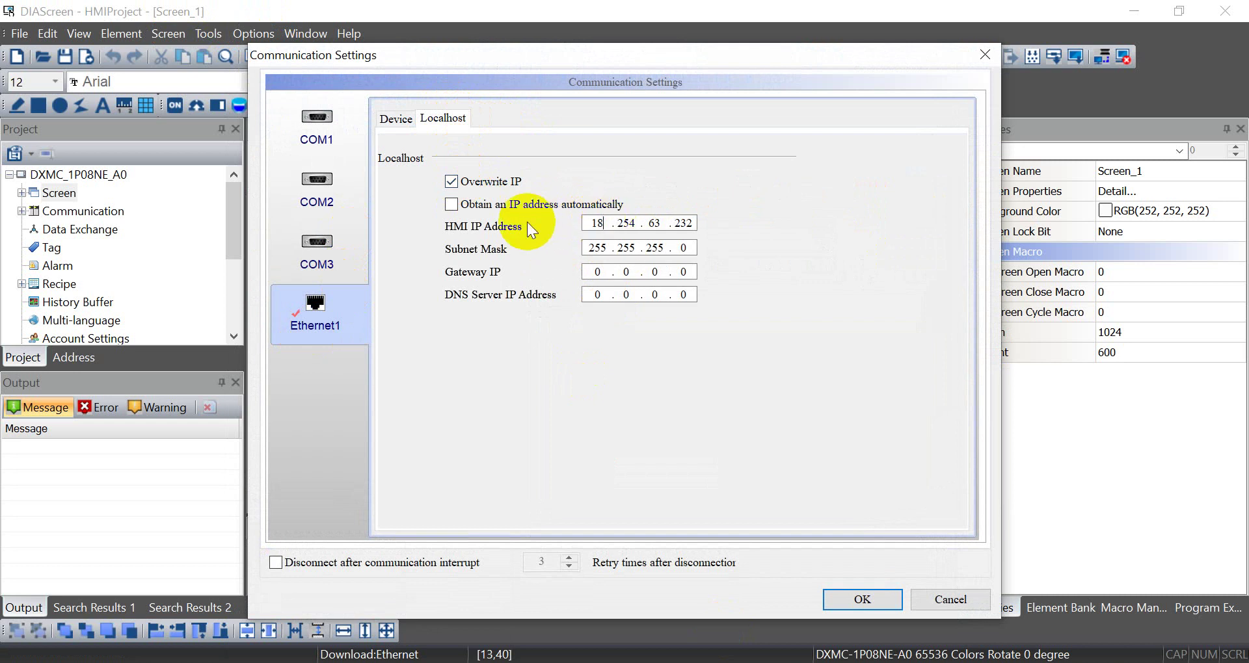
pyautogui.press('BackSpace')
pyautogui.write('921')
pyautogui.press('BackSpace')
pyautogui.press('BackSpace')
pyautogui.press('BackSpace')
pyautogui.write('10')
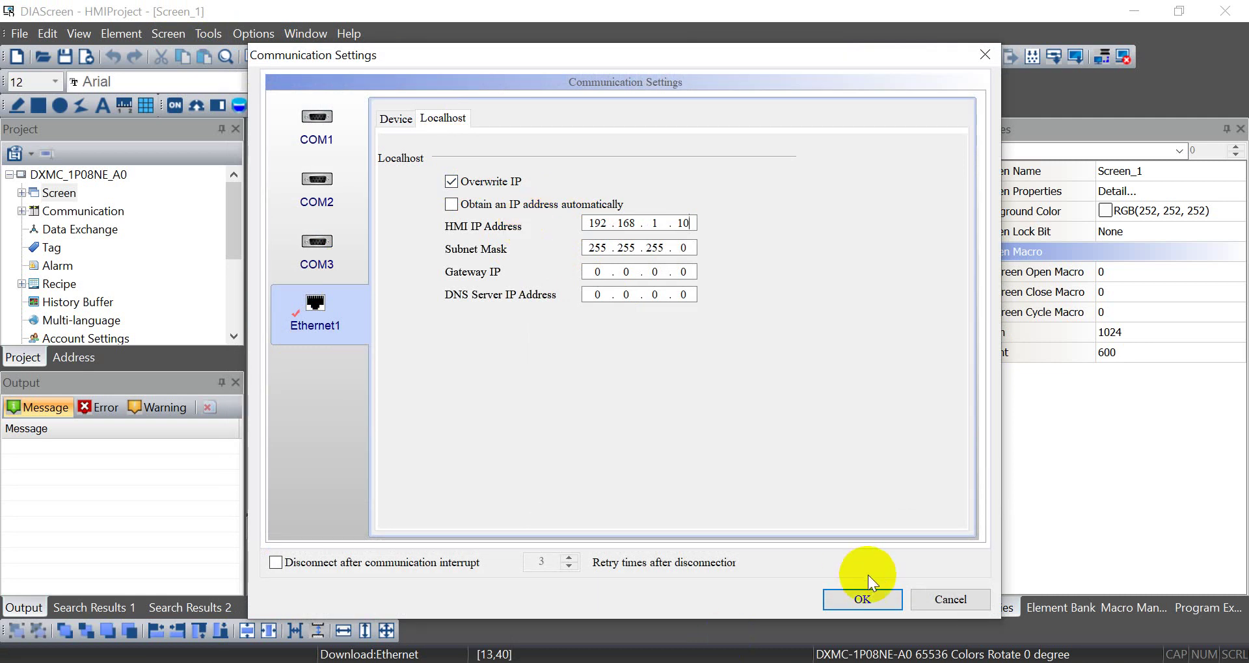
pyautogui.click(877, 593)
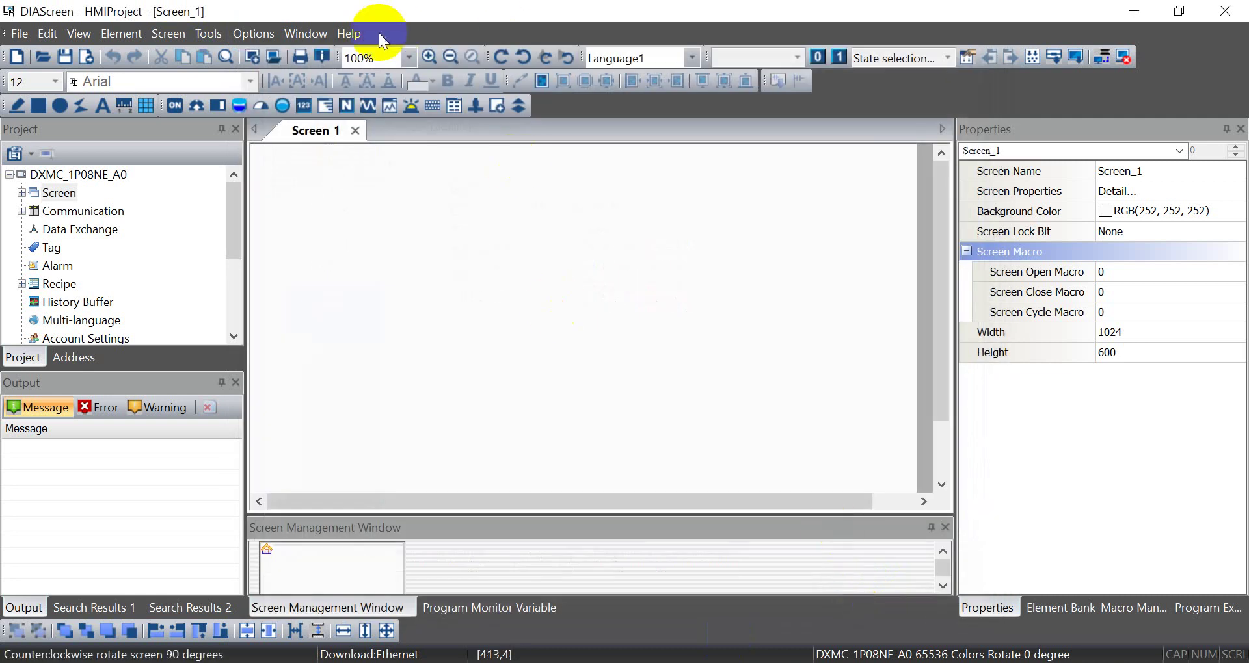
# Step: Enable VNC under Configuration's Remote Desktop settings and save
pyautogui.click(96, 282)
pyautogui.scroll(-2, 98, 277)
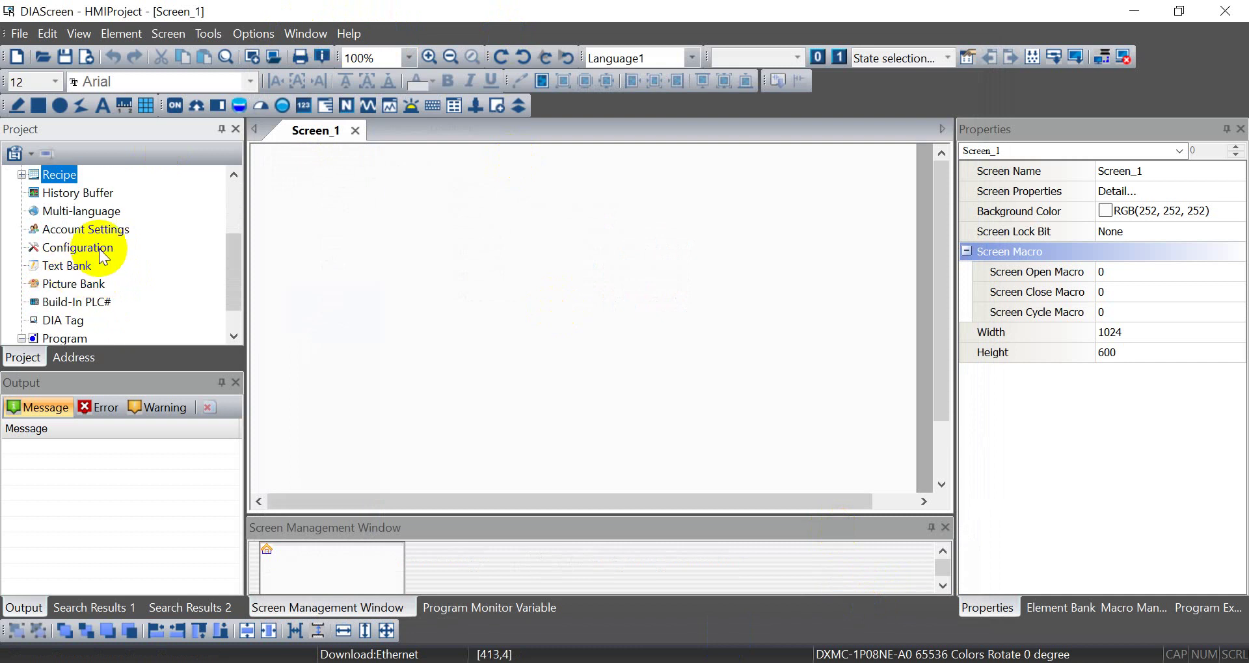
pyautogui.doubleClick(76, 246)
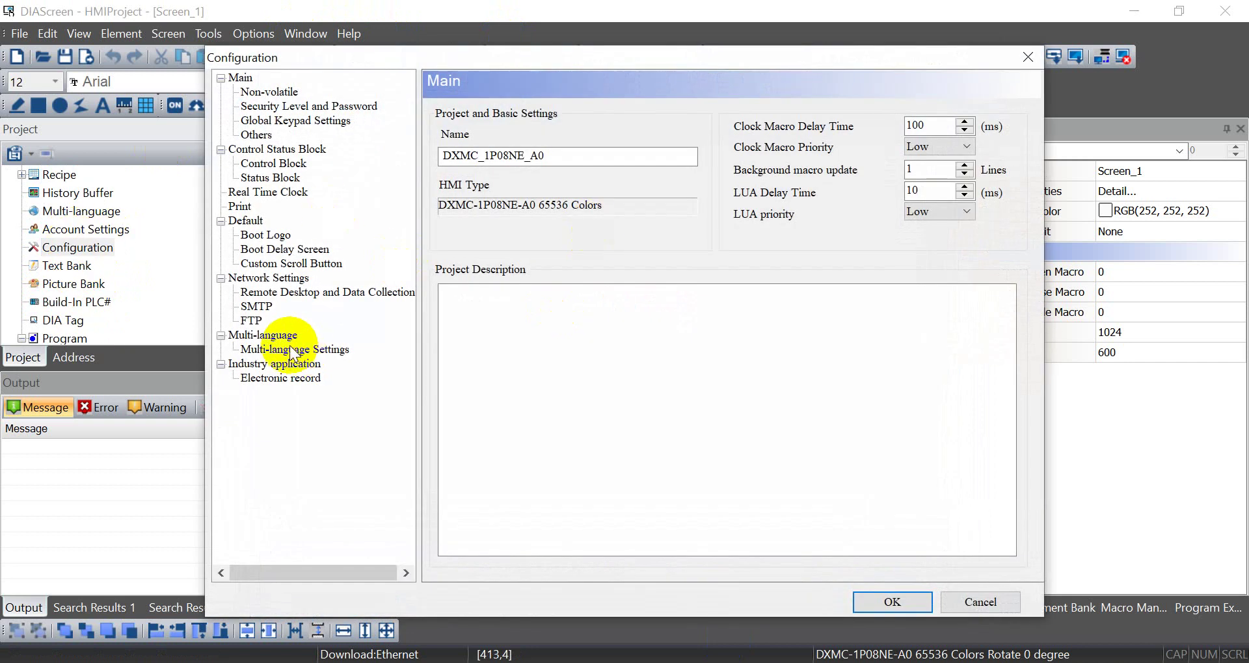
pyautogui.click(264, 290)
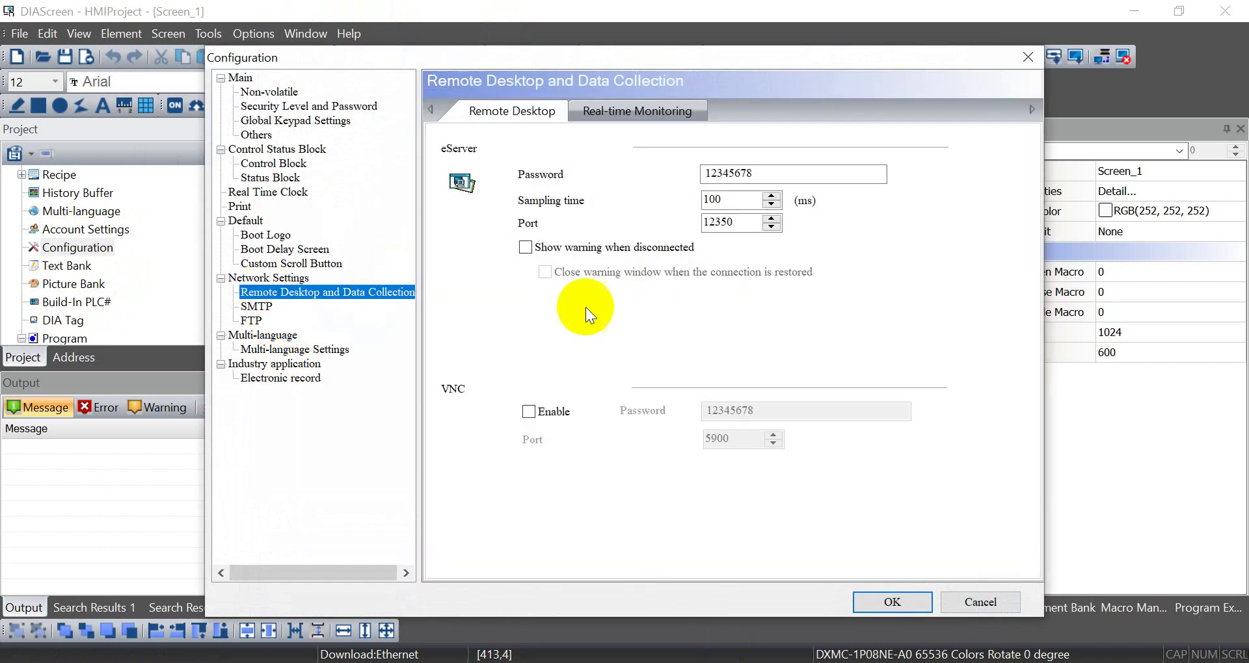
pyautogui.click(528, 412)
pyautogui.click(896, 603)
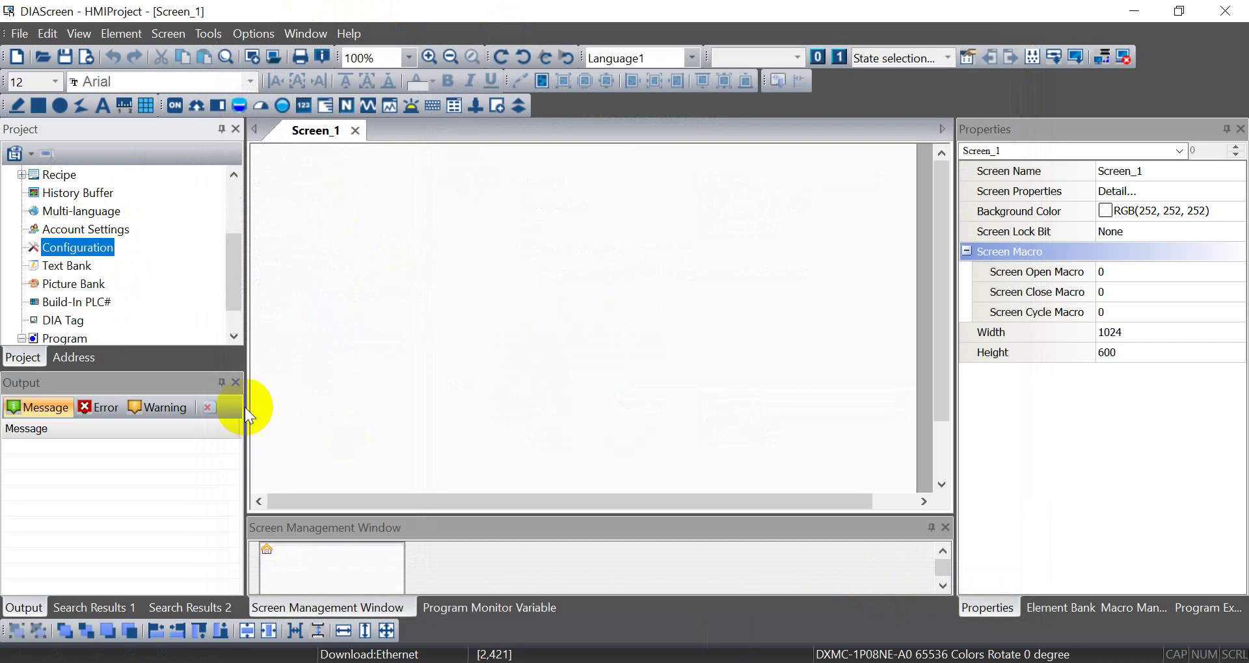
# Step: Import MySymbolConfiguration into the Build-In PLC# symbol table and expand Application > MotionTask
pyautogui.click(76, 304)
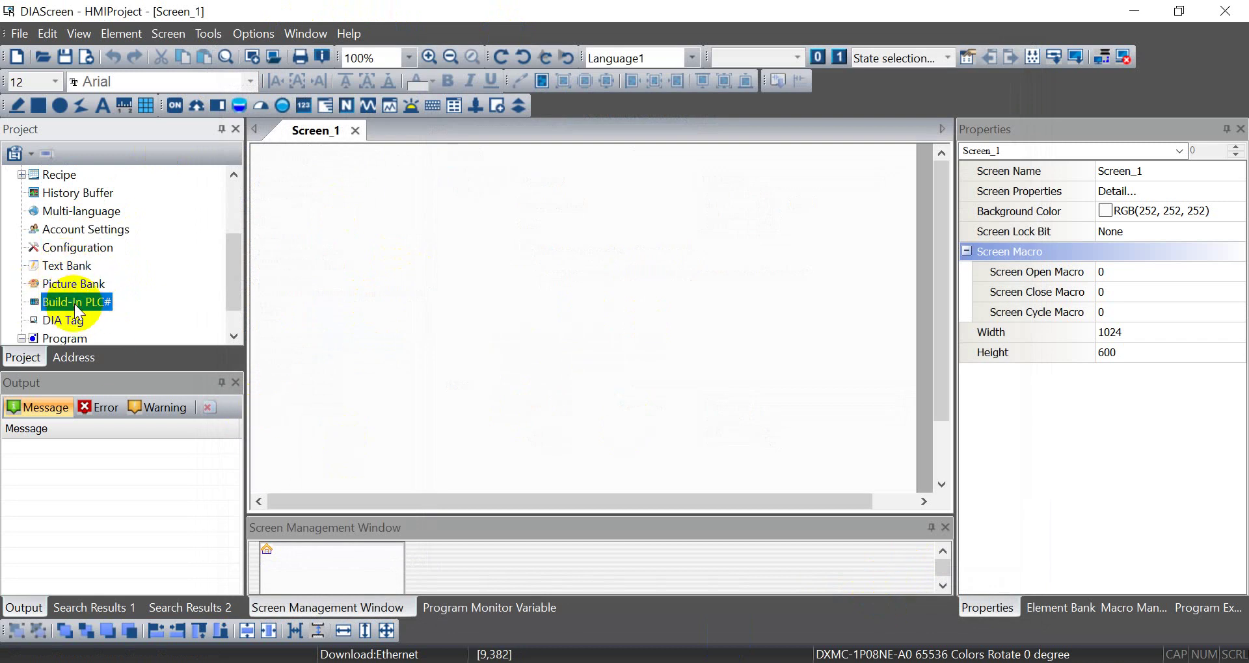
pyautogui.click(74, 303)
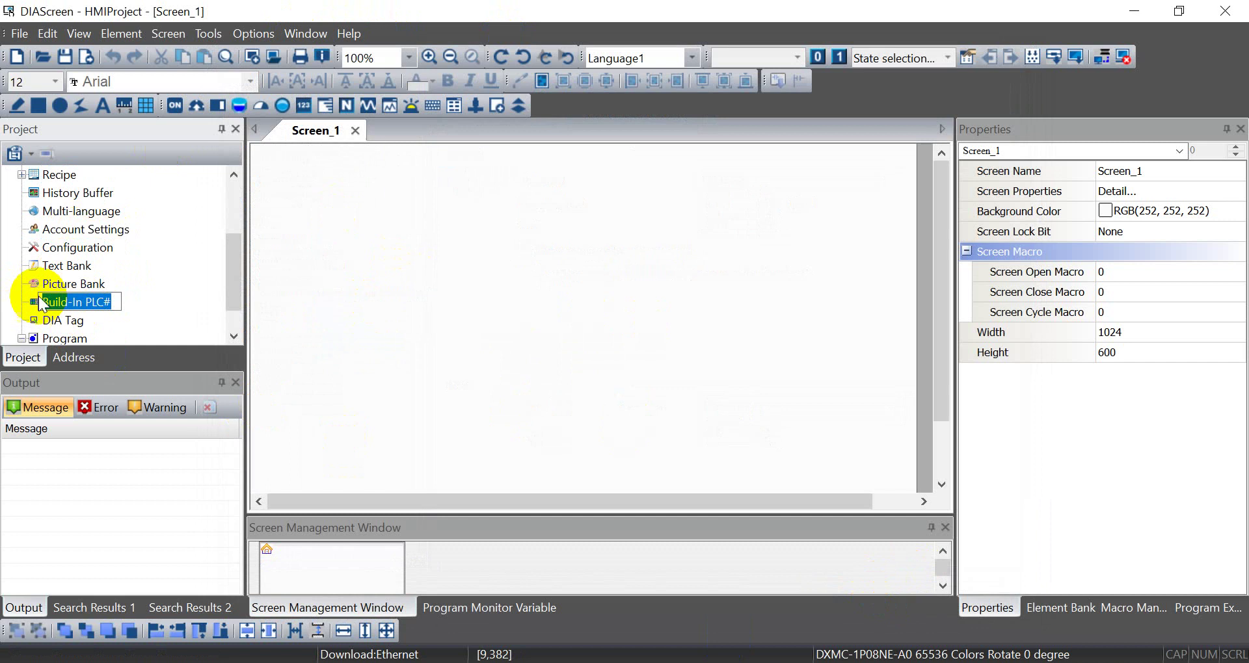
pyautogui.doubleClick(37, 306)
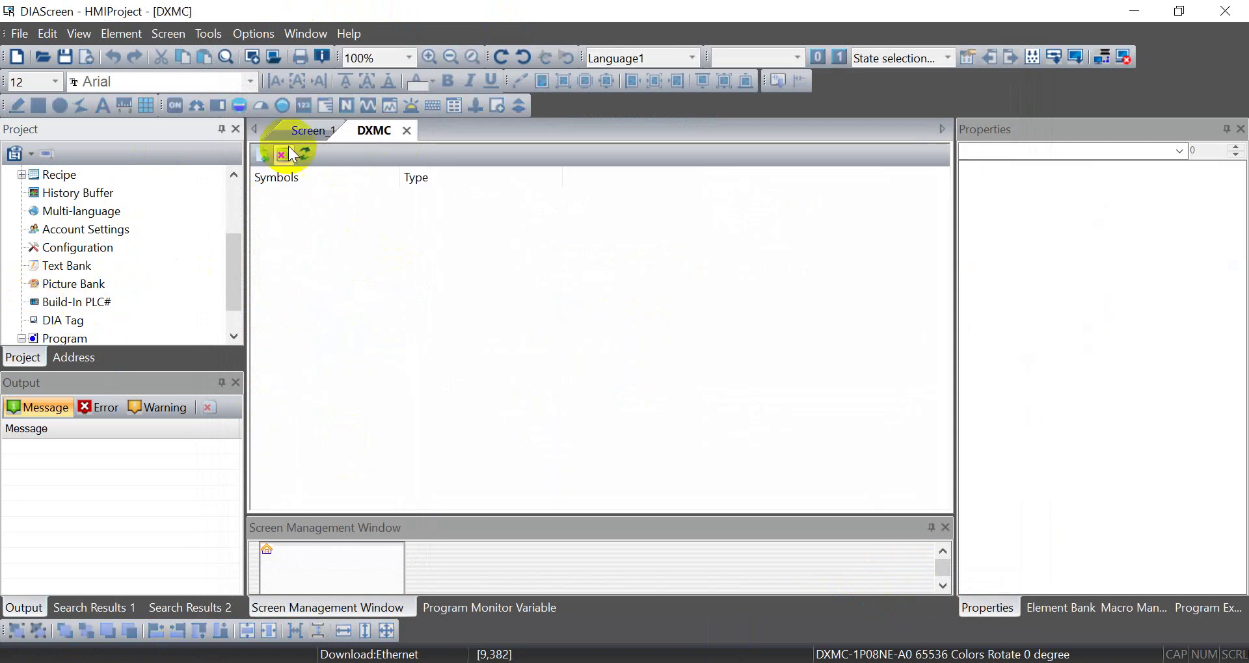
pyautogui.click(260, 155)
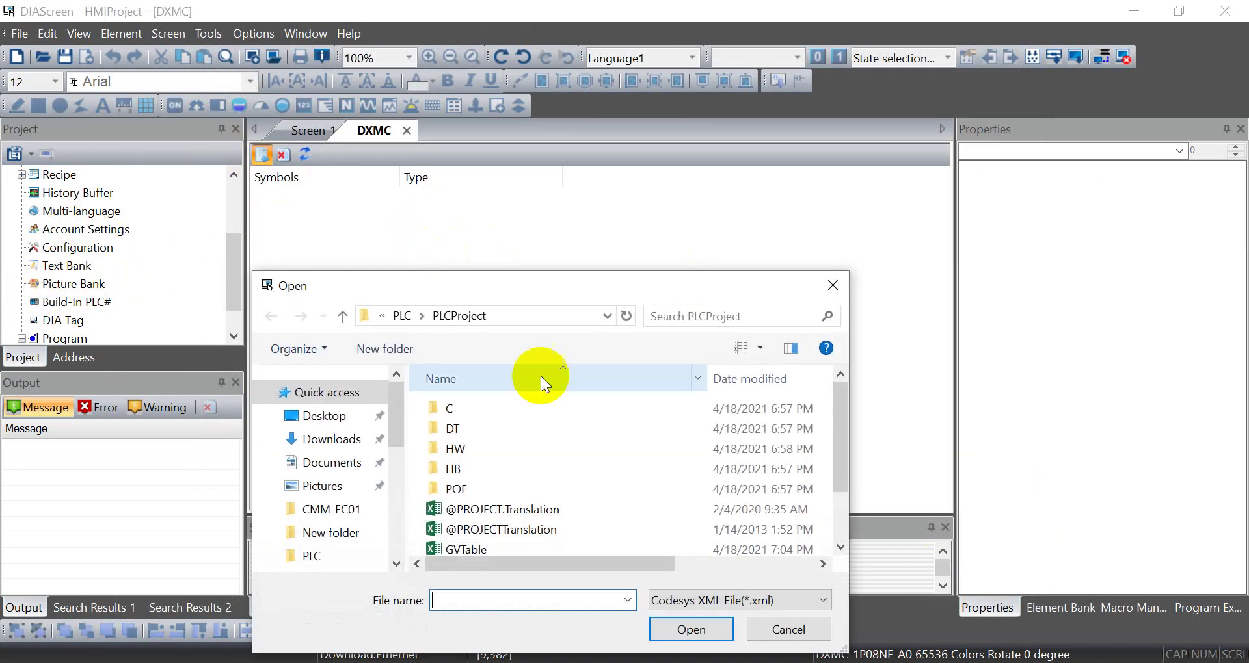
pyautogui.scroll(-1, 554, 458)
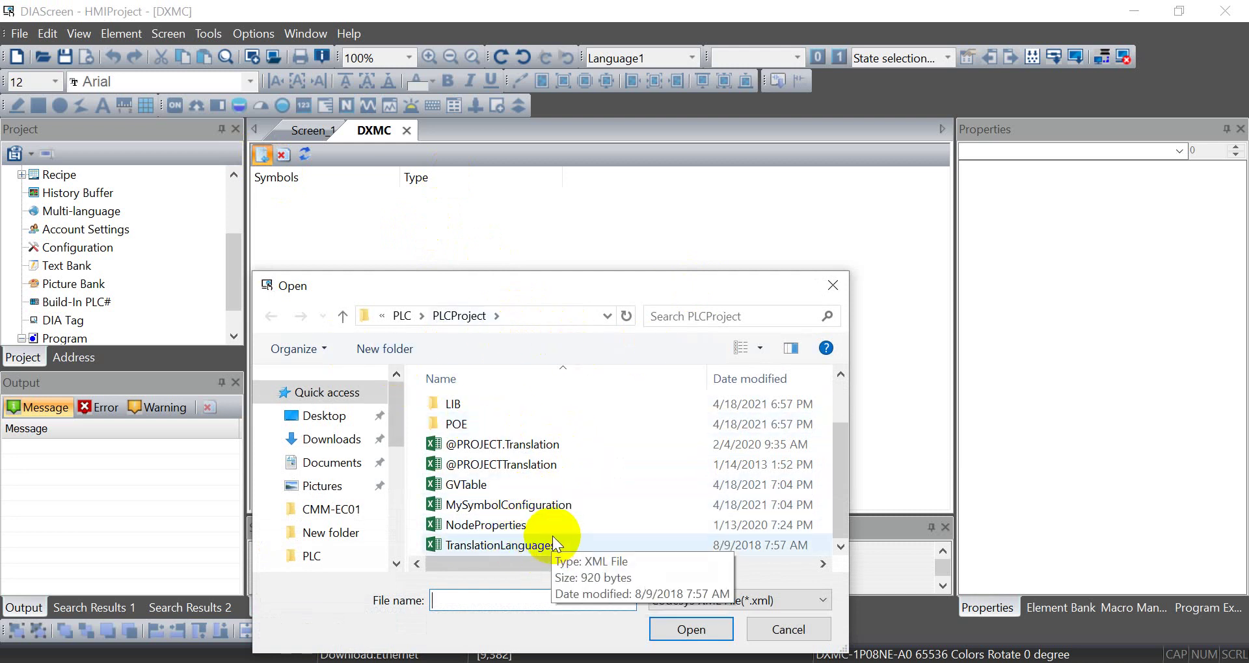
pyautogui.doubleClick(488, 505)
pyautogui.click(258, 194)
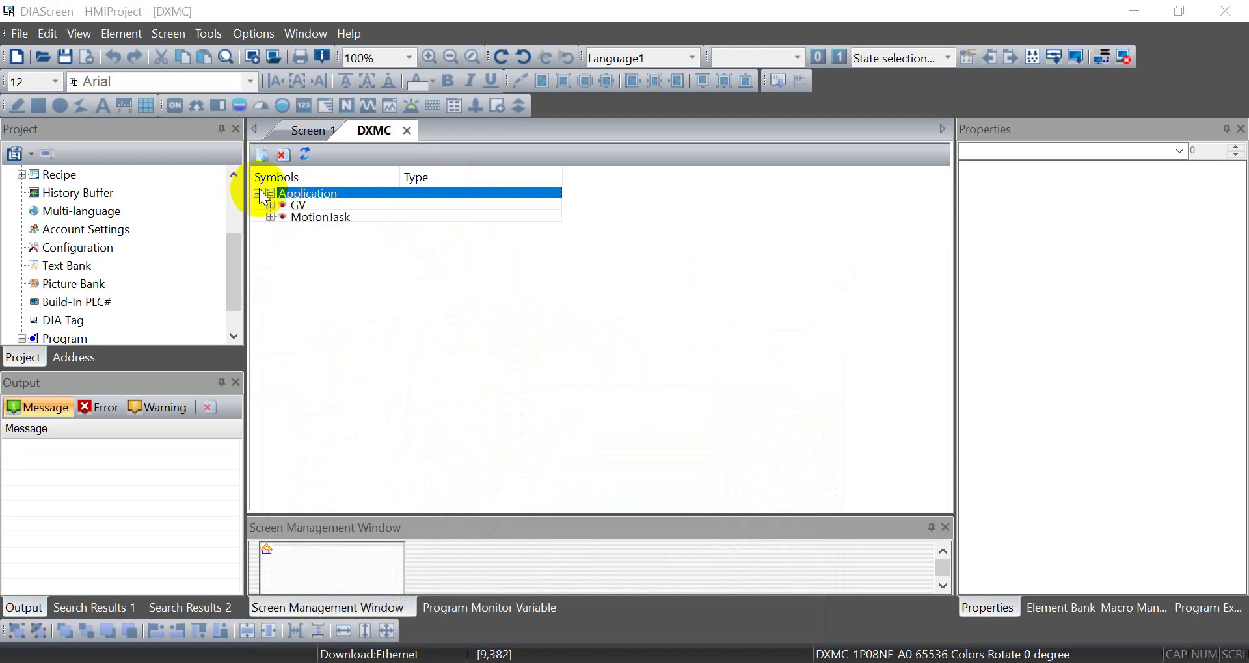
pyautogui.click(271, 217)
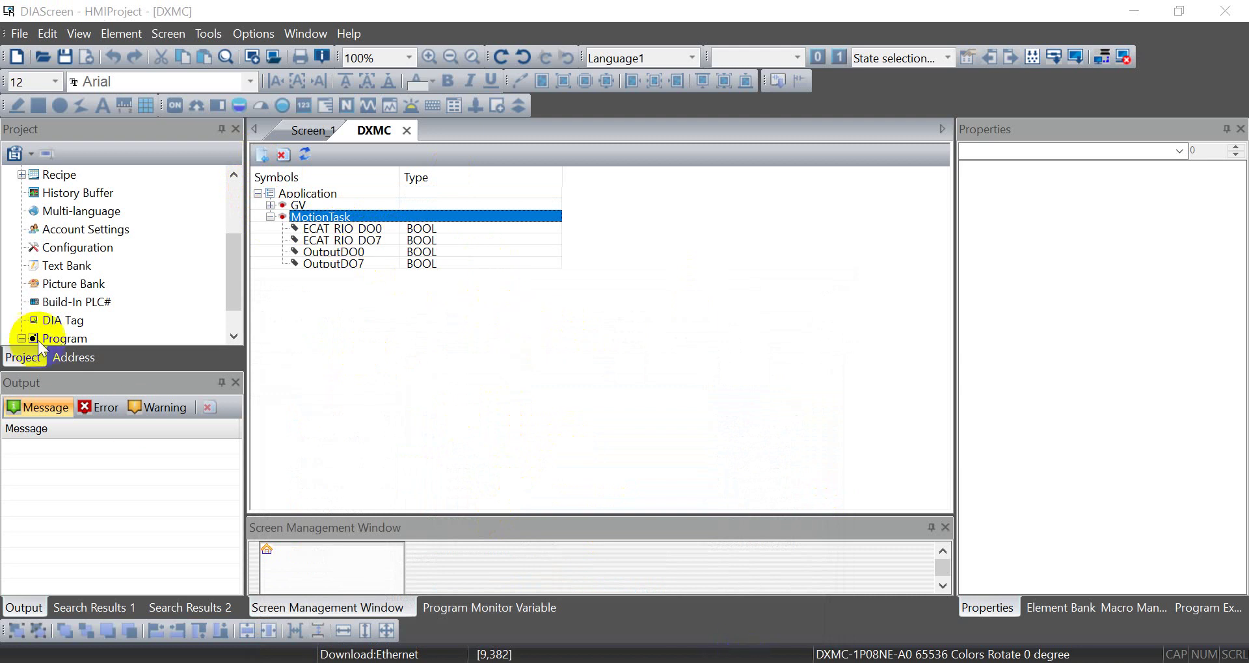
pyautogui.click(337, 553)
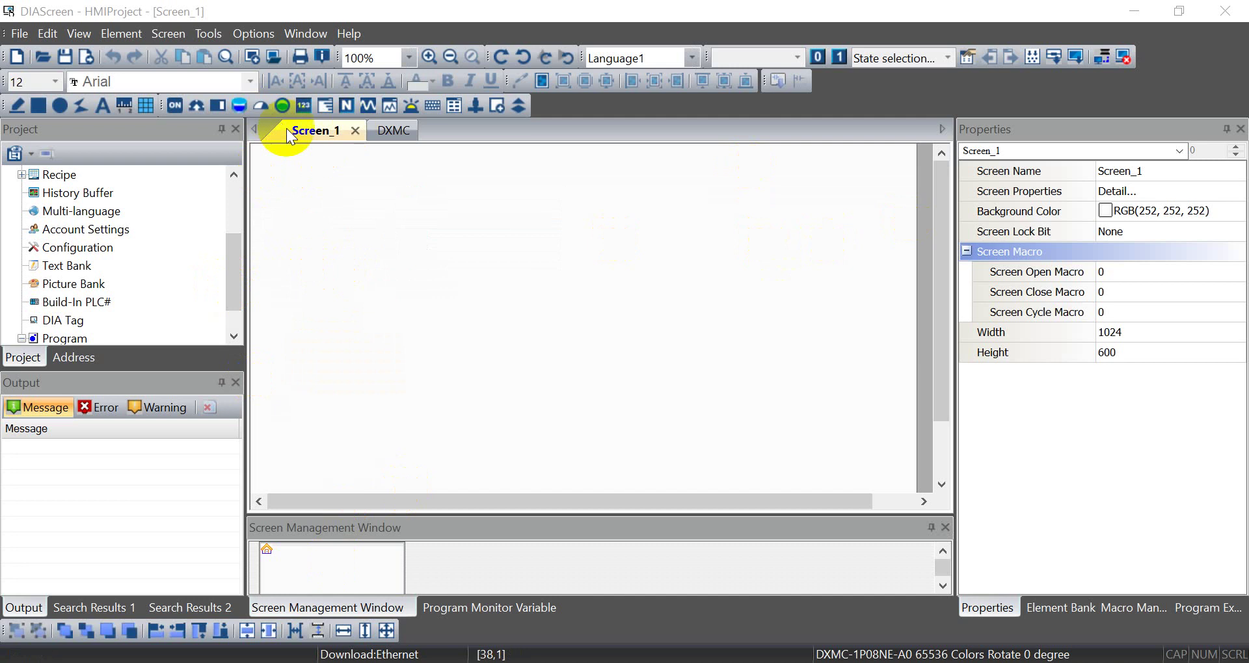
# Step: Draw a maintained button near Screen_1's top-left corner
pyautogui.click(177, 107)
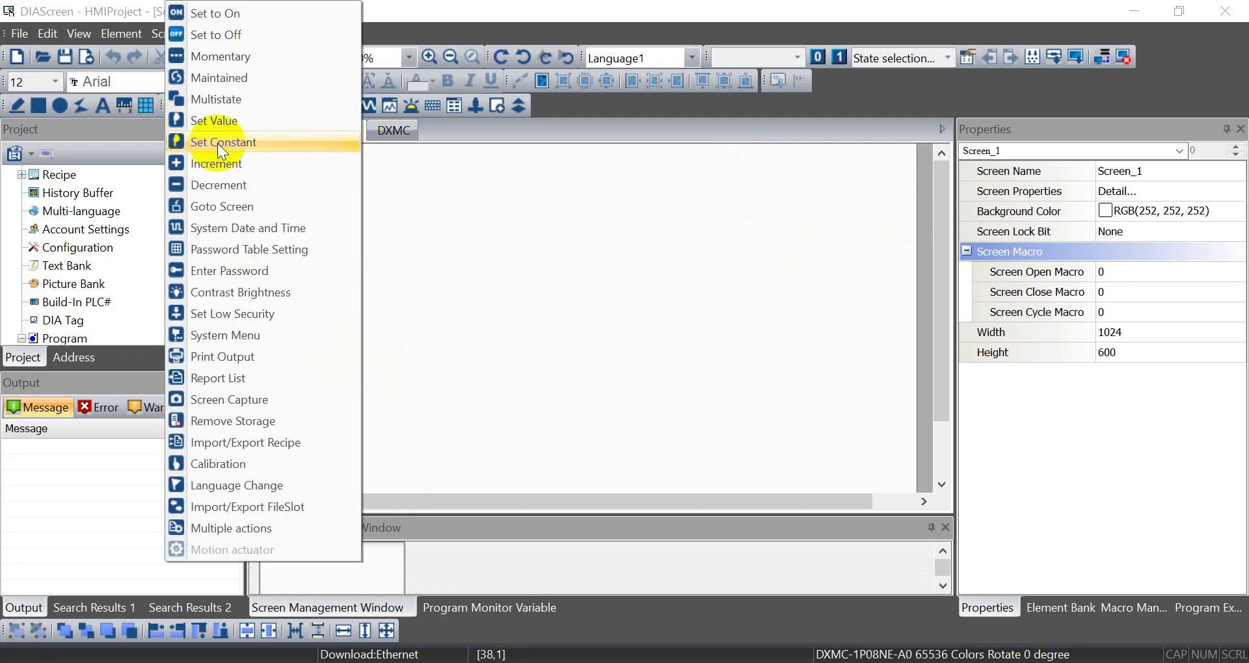
pyautogui.click(230, 79)
pyautogui.moveTo(295, 191); pyautogui.dragTo(378, 272)
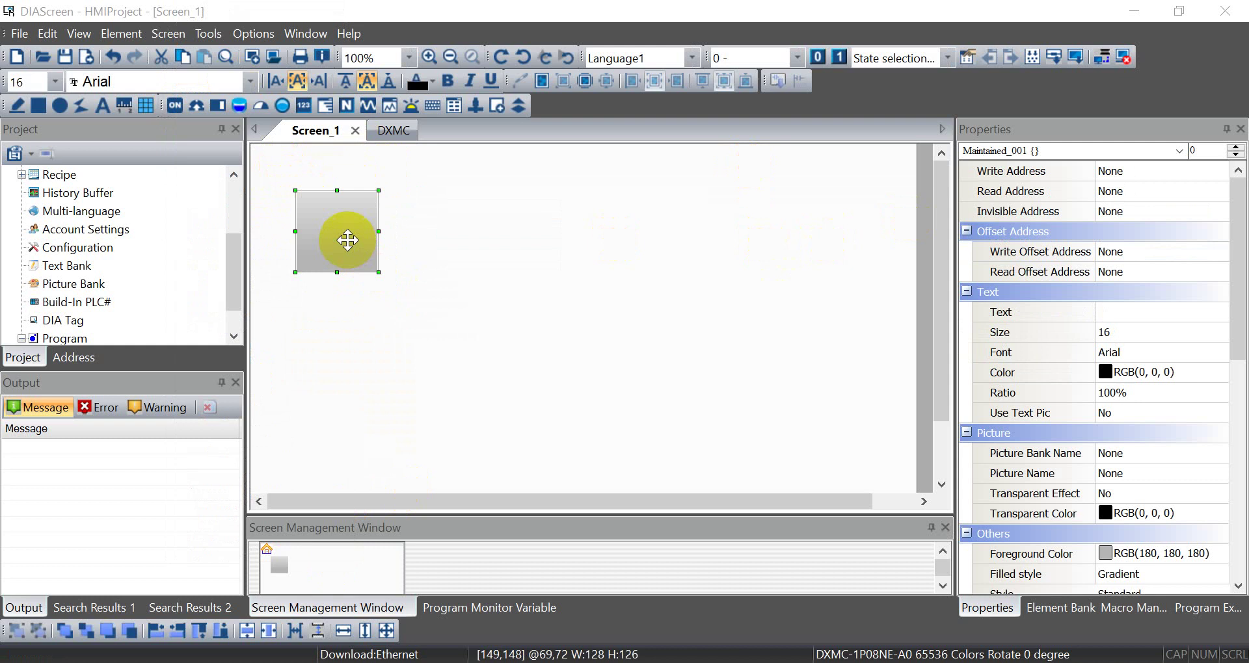
pyautogui.doubleClick(348, 240)
# Step: Set the button's write and read address to Build-In PLC MotionTask ECAT_RIO_DO0
pyautogui.click(655, 161)
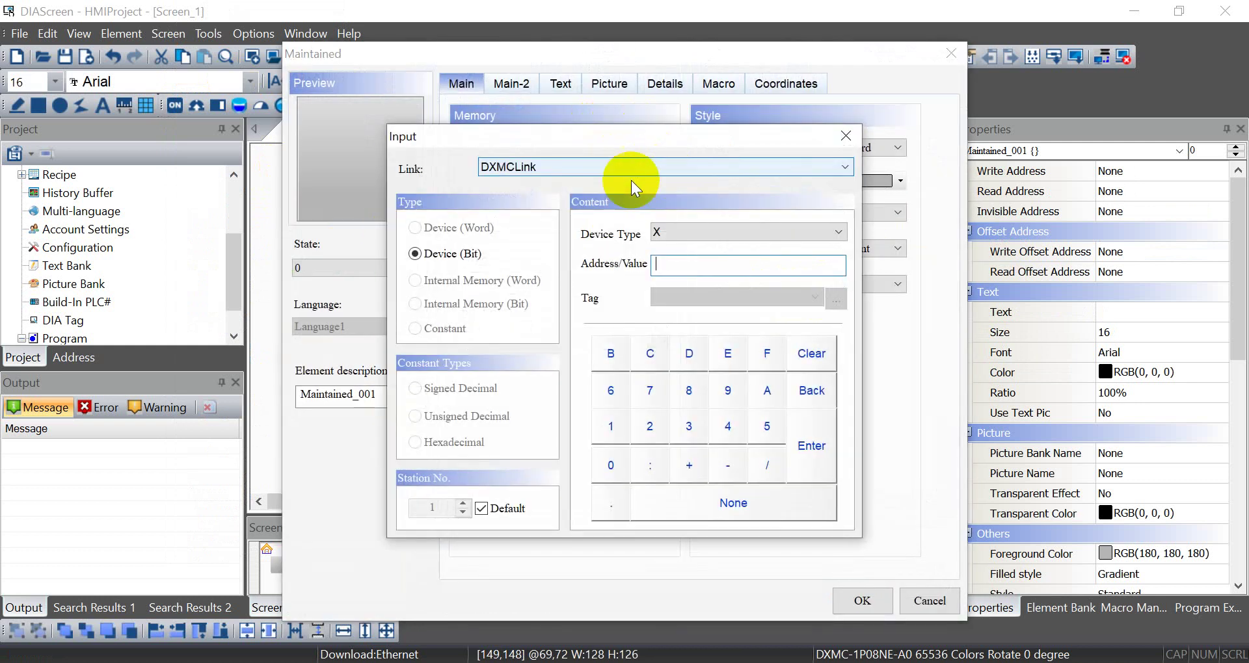
pyautogui.click(596, 167)
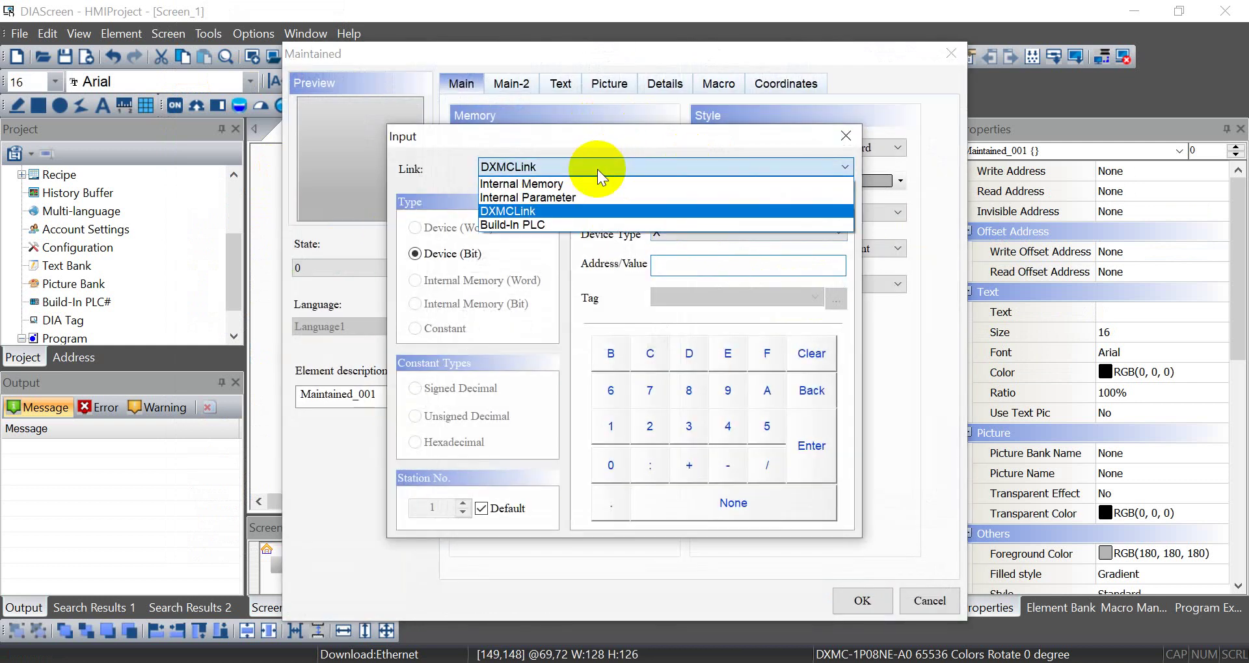
pyautogui.click(530, 240)
pyautogui.doubleClick(446, 217)
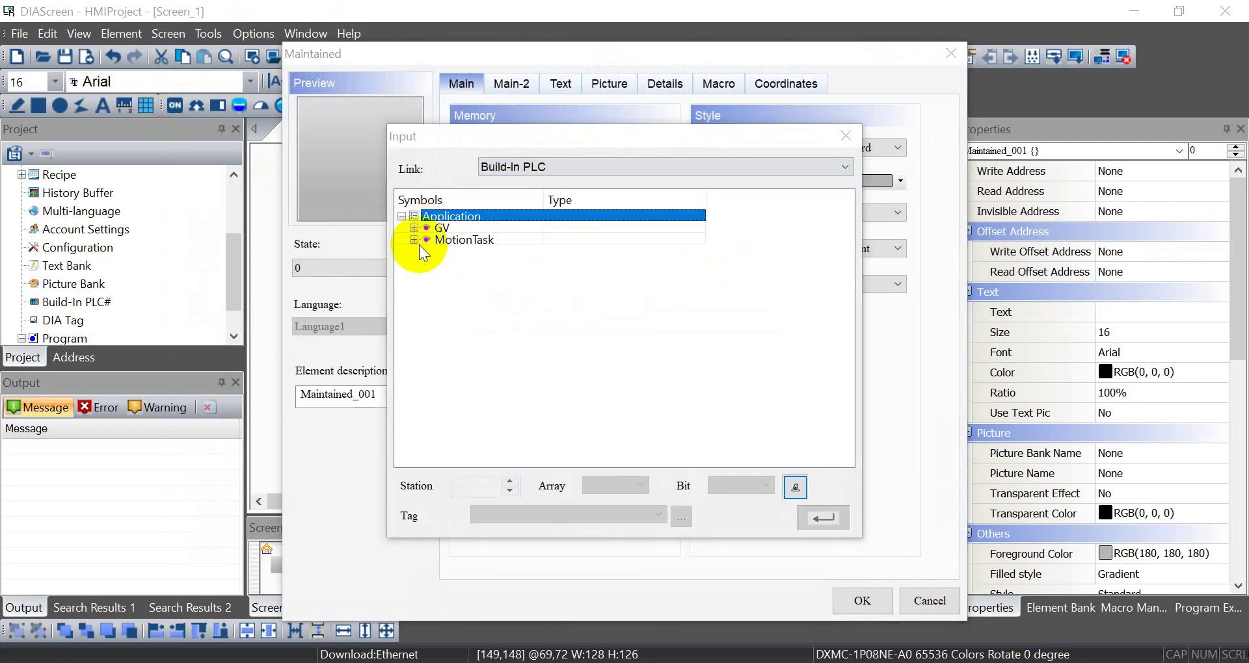
pyautogui.click(415, 240)
pyautogui.click(494, 251)
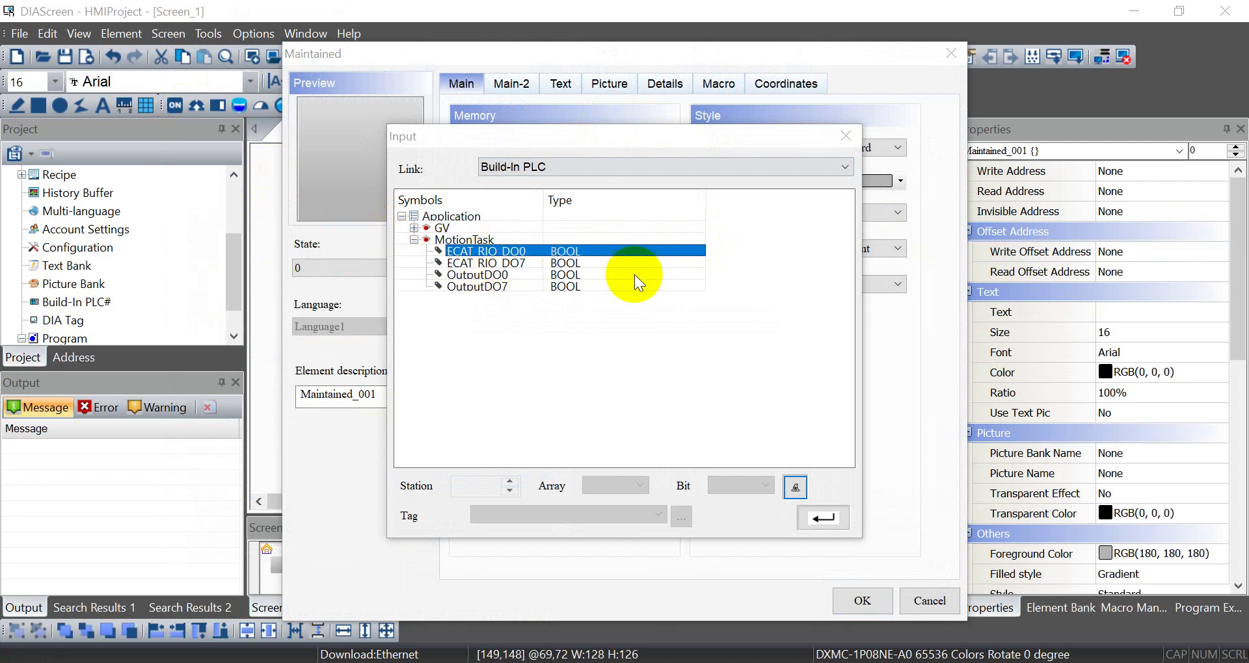
pyautogui.click(822, 519)
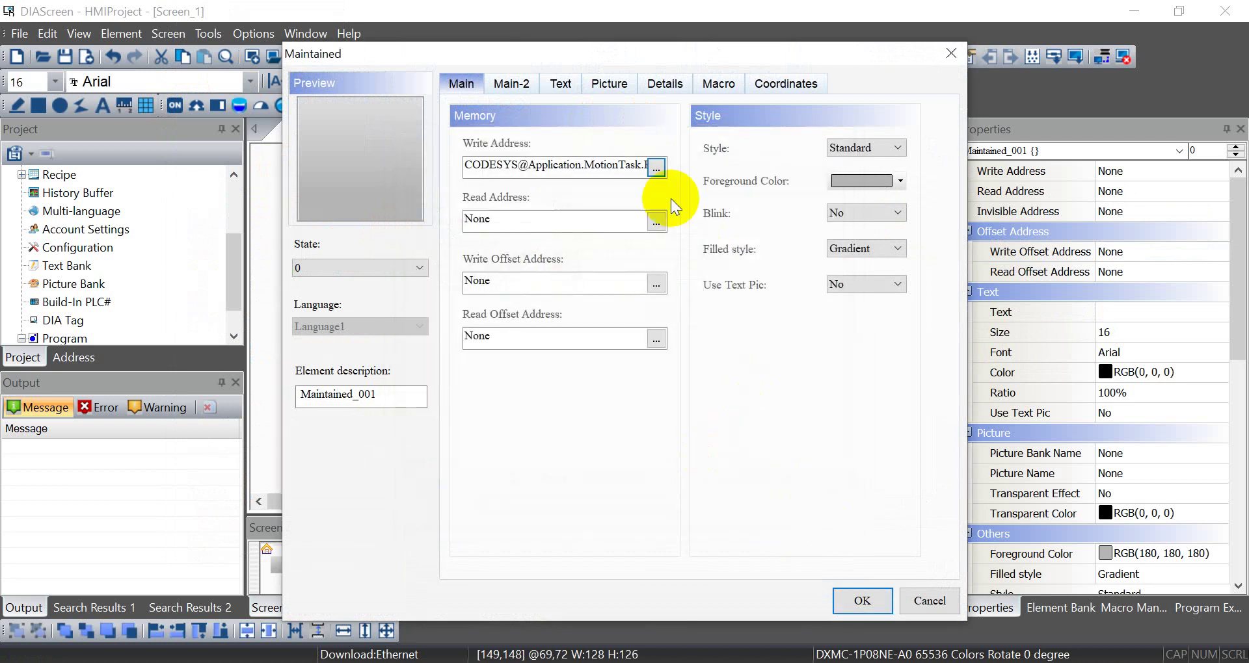
pyautogui.doubleClick(634, 165)
pyautogui.hotkey('ctrl', 'c')
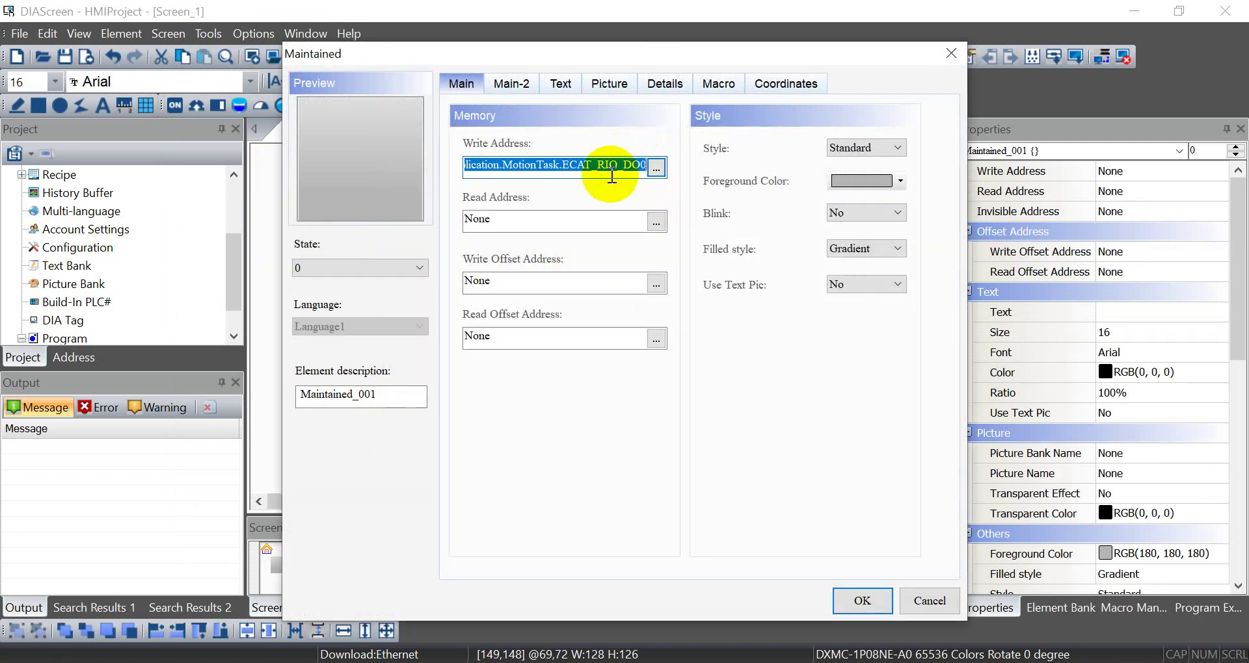
pyautogui.doubleClick(611, 223)
pyautogui.hotkey('ctrl', 'v')
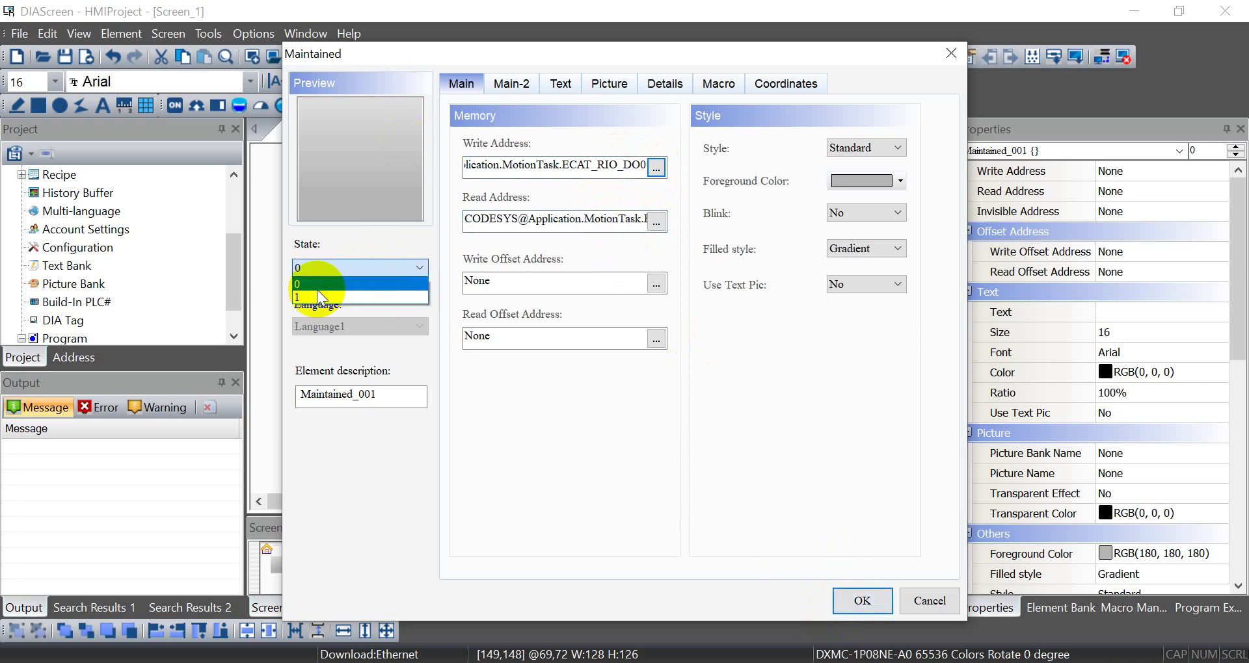
# Step: Make the button's State 1 foreground colour yellow
pyautogui.click(318, 295)
pyautogui.click(899, 181)
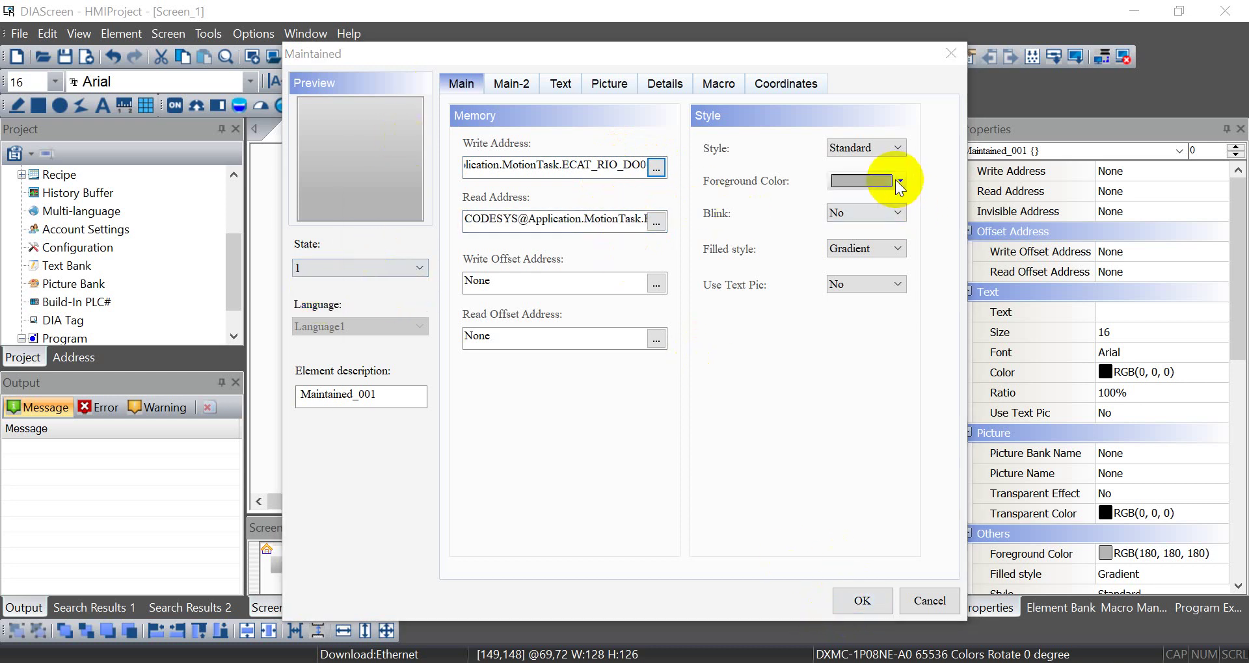
pyautogui.click(398, 231)
pyautogui.click(758, 493)
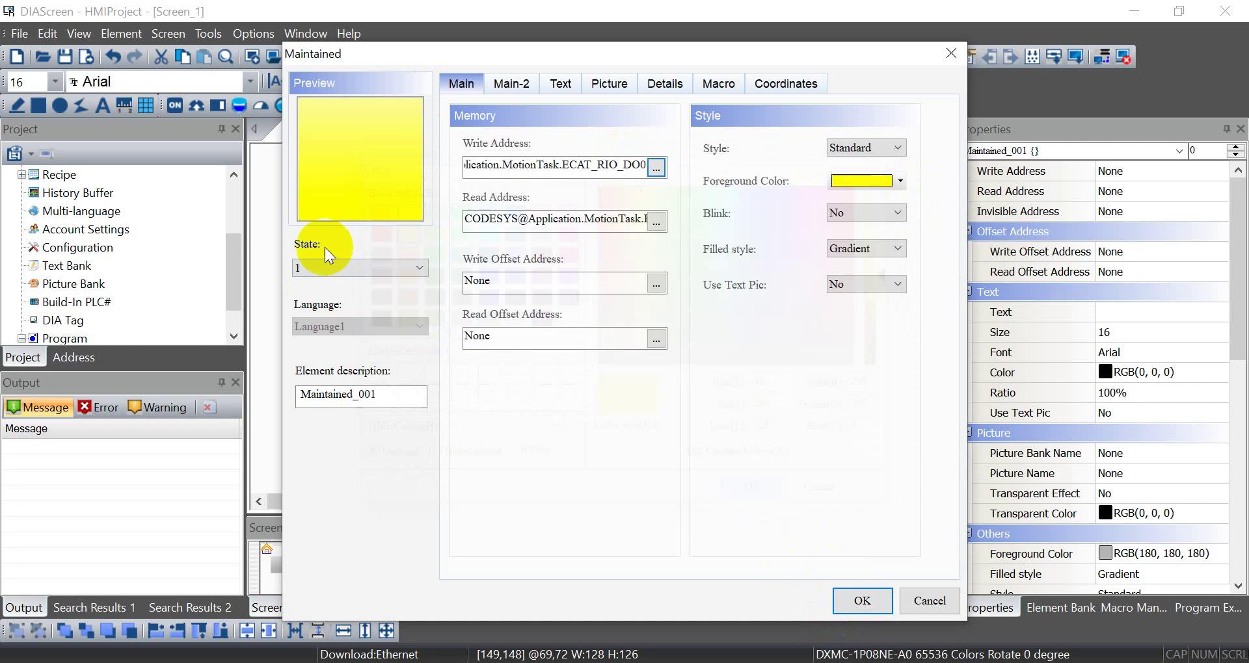
# Step: Label the button DO0 OFF for state 0 and DO0 ON for state 1
pyautogui.click(560, 83)
pyautogui.click(540, 356)
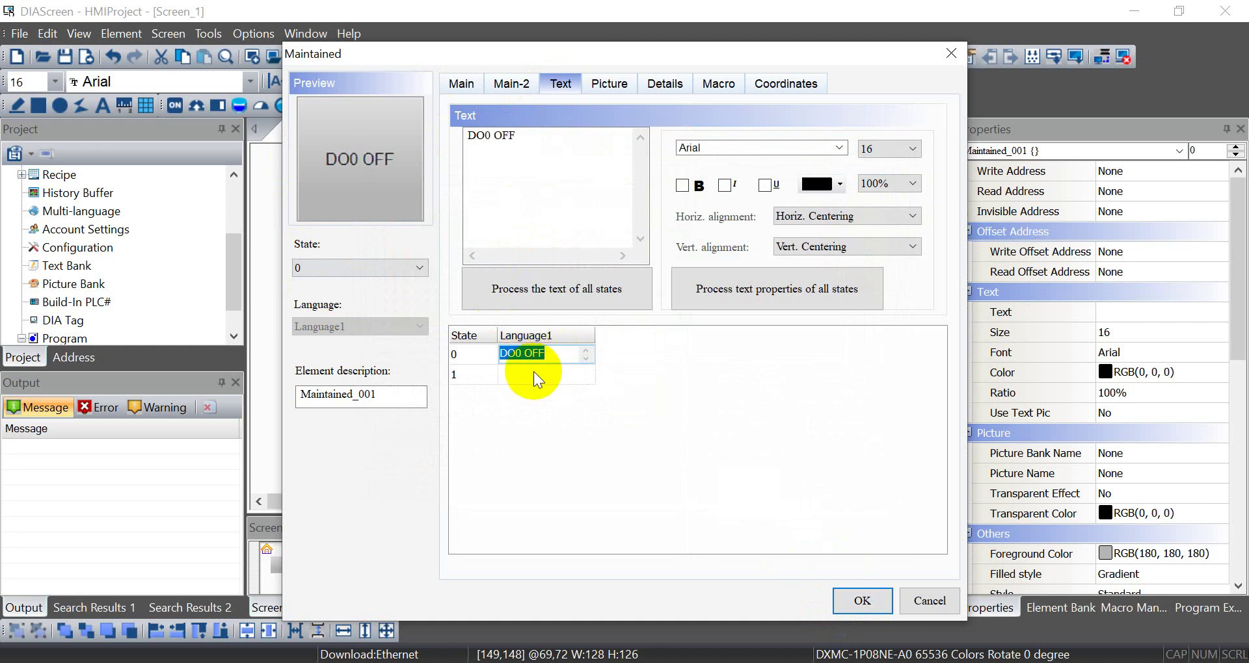
pyautogui.click(534, 372)
pyautogui.press('BackSpace')
pyautogui.press('BackSpace')
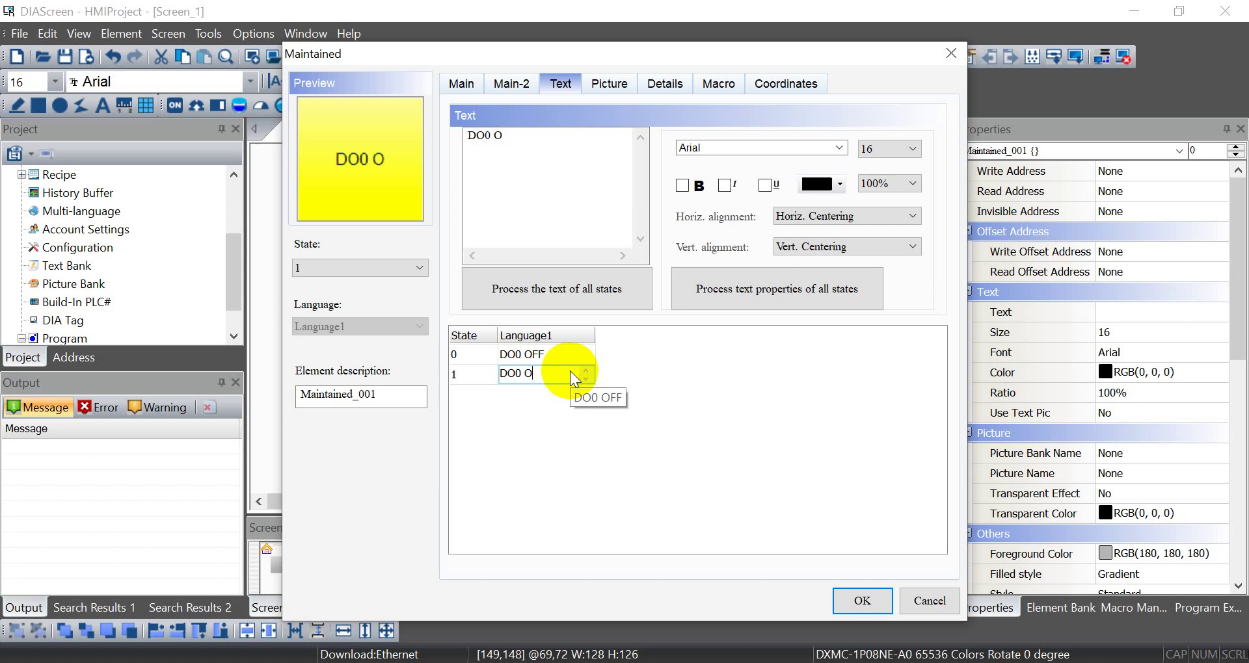
pyautogui.write('N')
pyautogui.click(862, 600)
# Step: Duplicate the DO0 button with 1 row and place the copy below the original
pyautogui.rightClick(342, 239)
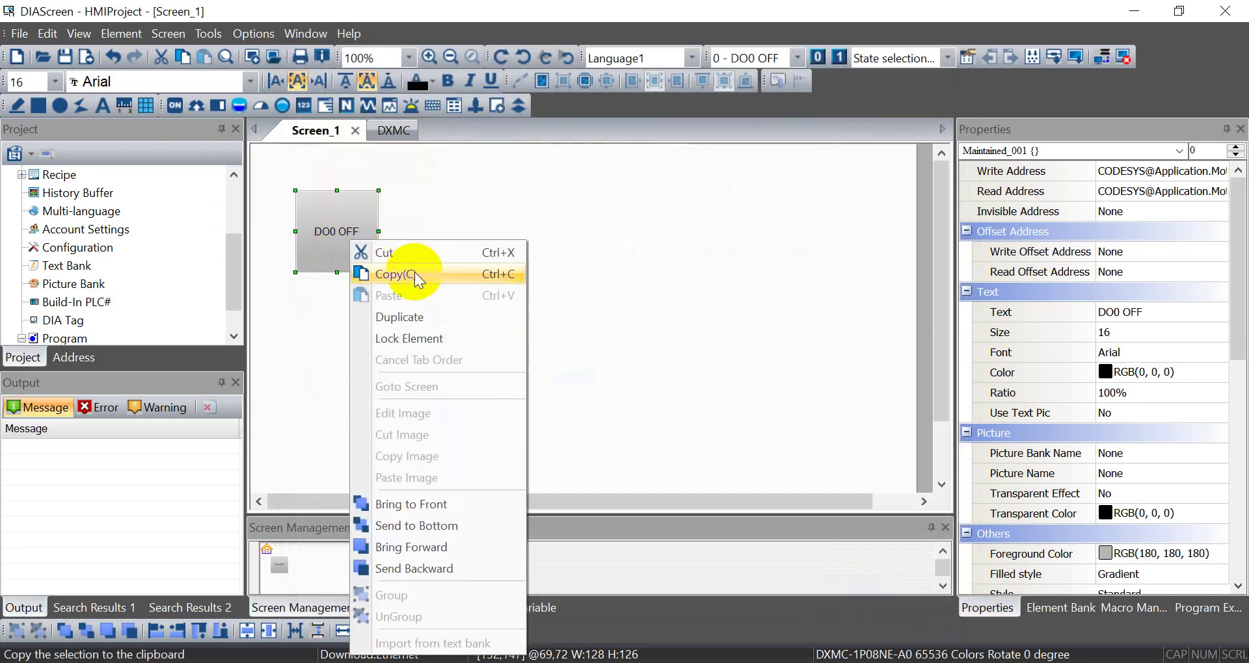
pyautogui.click(391, 314)
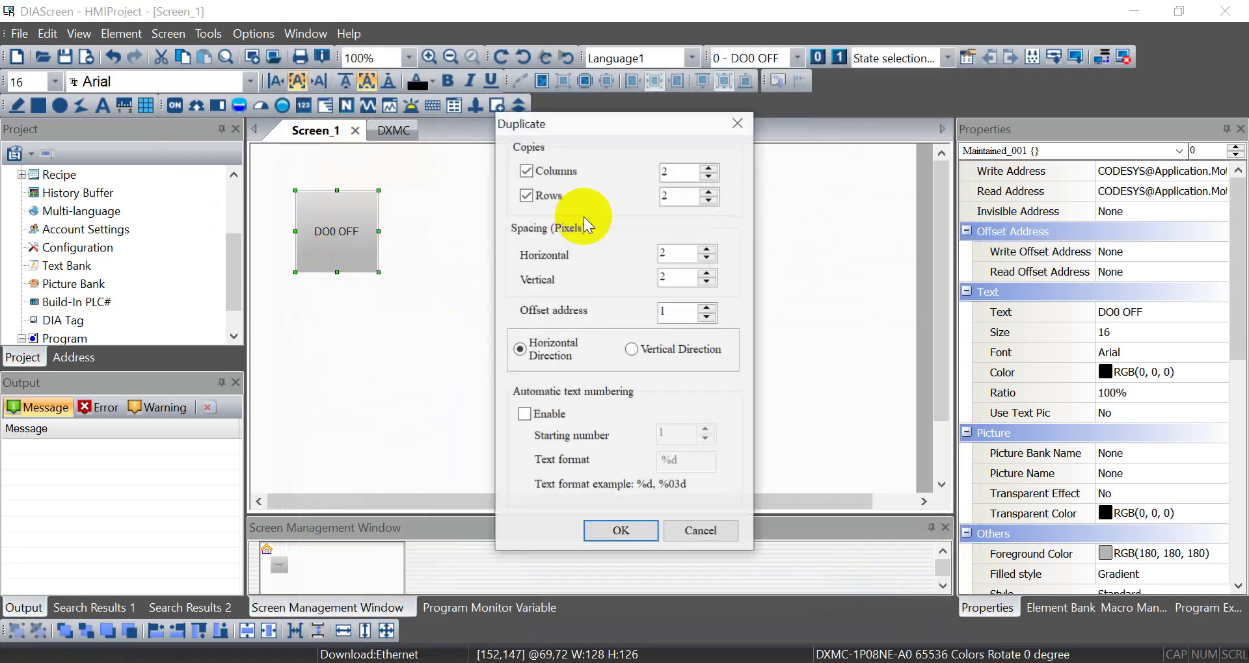
pyautogui.doubleClick(676, 196)
pyautogui.write('1')
pyautogui.click(590, 540)
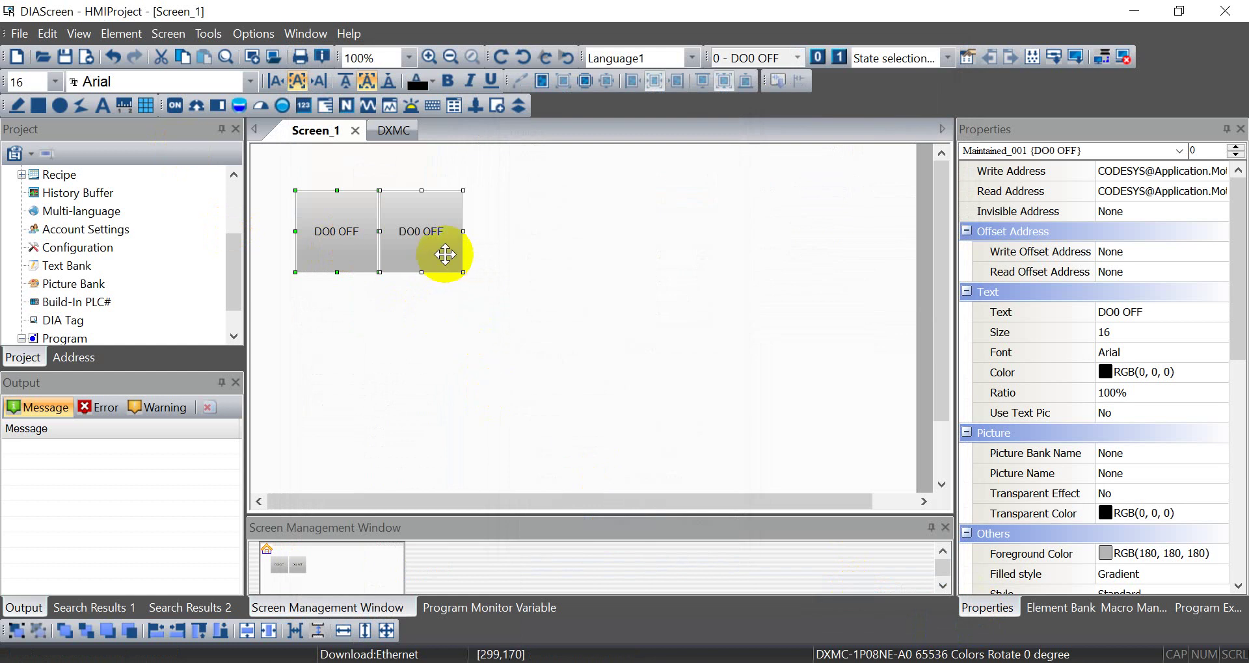
pyautogui.moveTo(440, 254); pyautogui.dragTo(337, 326)
pyautogui.click(566, 271)
# Step: Set the copied button's write and read address to ECAT_RIO_DO7
pyautogui.doubleClick(337, 326)
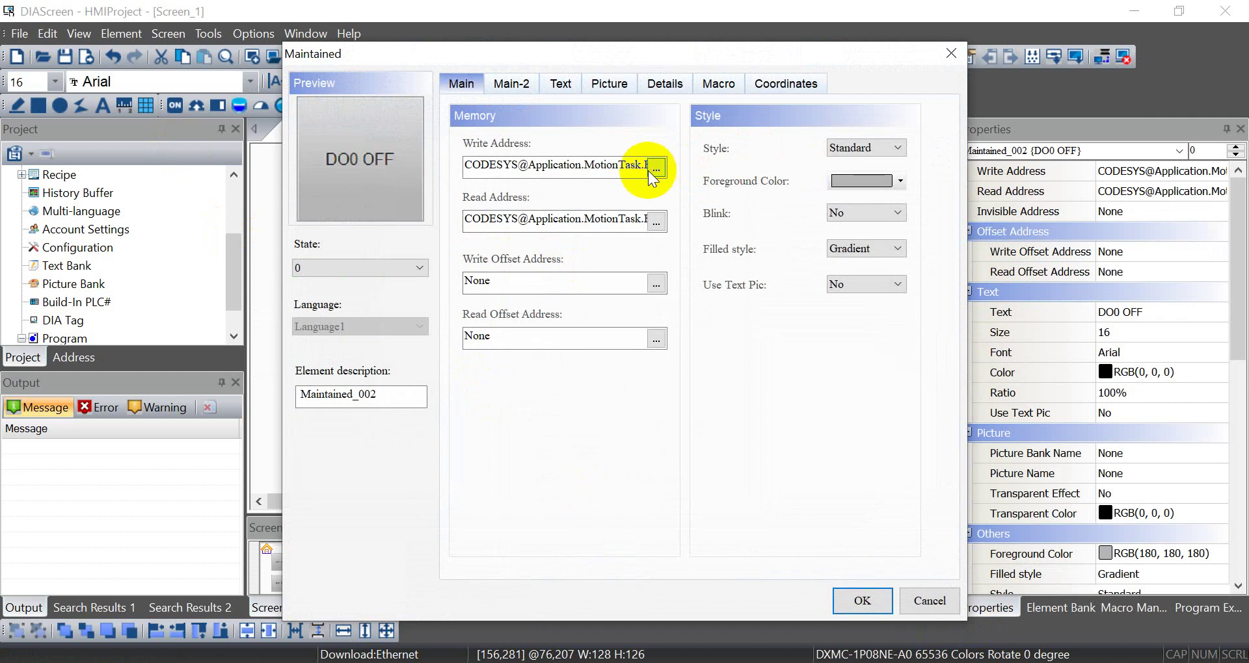
pyautogui.click(655, 169)
pyautogui.click(503, 265)
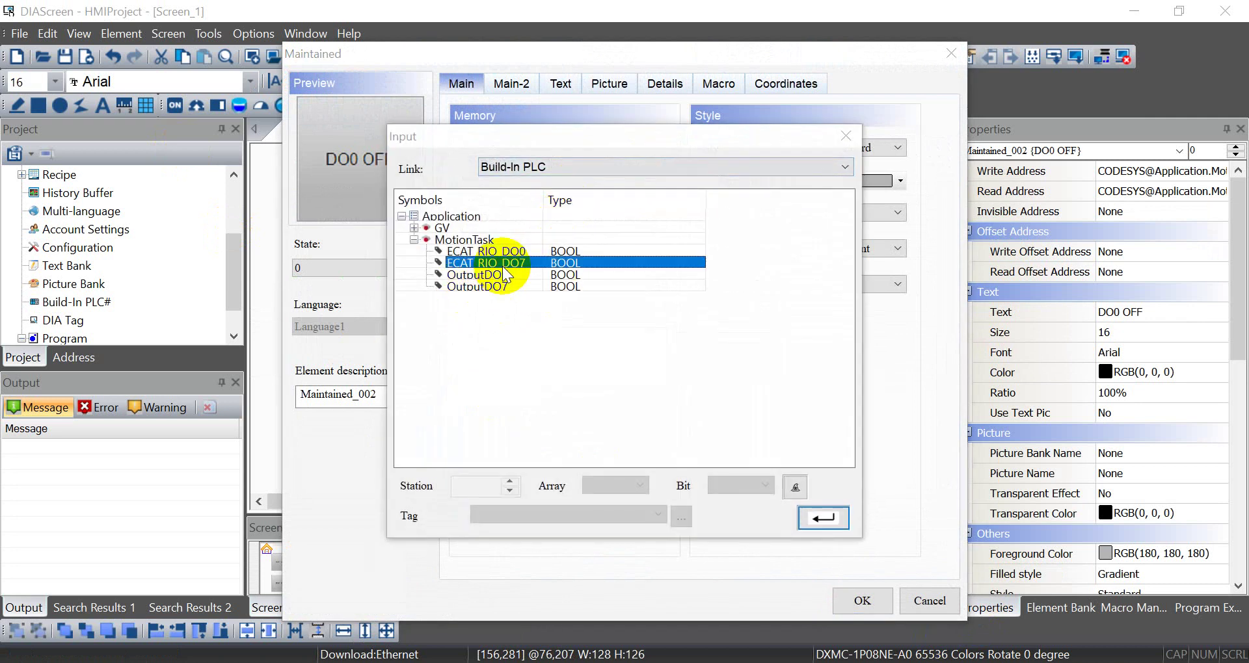
pyautogui.click(824, 519)
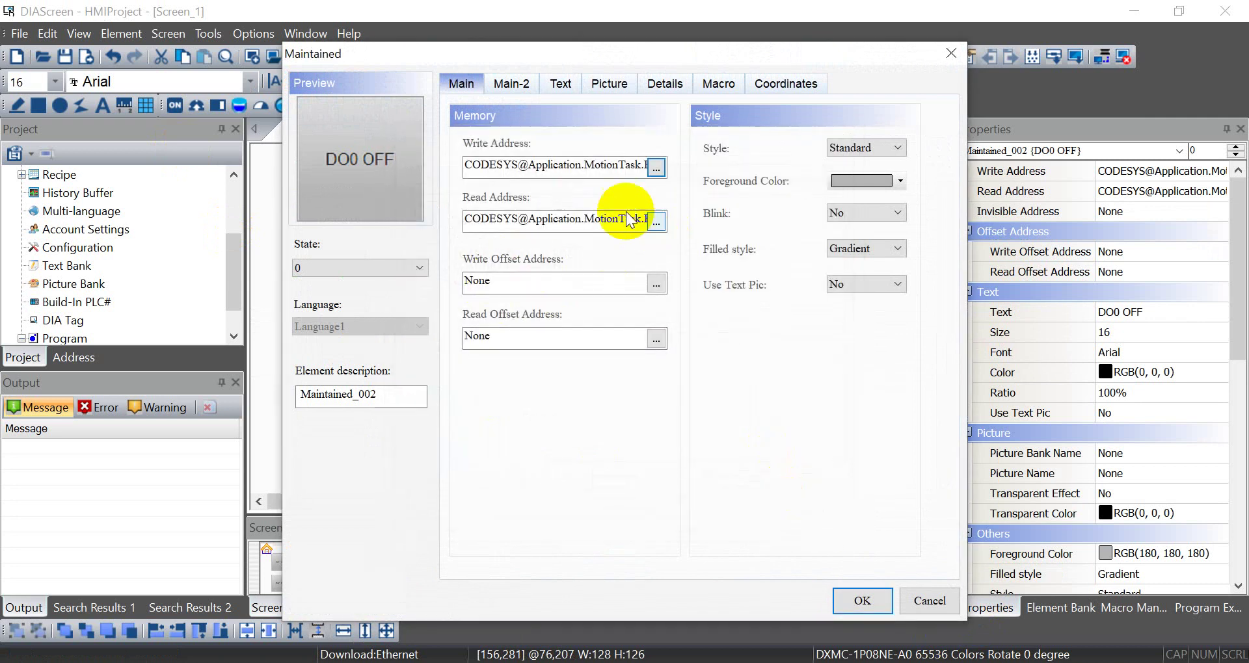
pyautogui.doubleClick(594, 171)
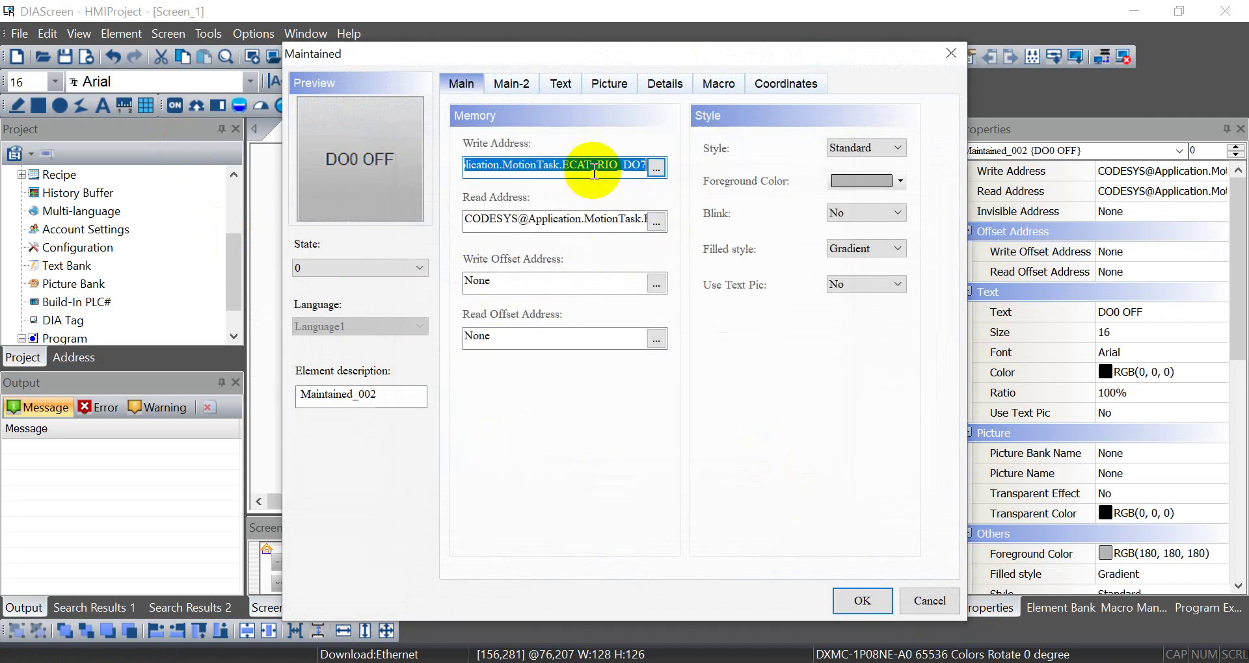
pyautogui.doubleClick(570, 228)
pyautogui.hotkey('ctrl', 'v')
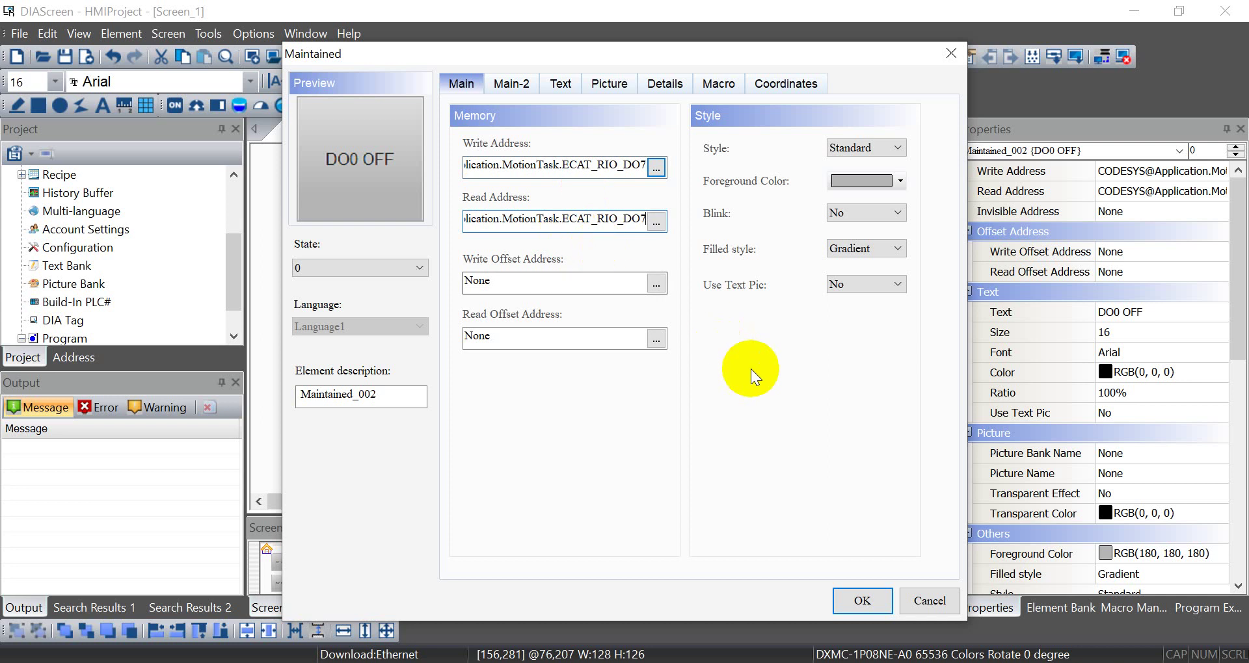
# Step: Relabel the copied button DO7 OFF and DO7 ON
pyautogui.click(545, 90)
pyautogui.click(523, 358)
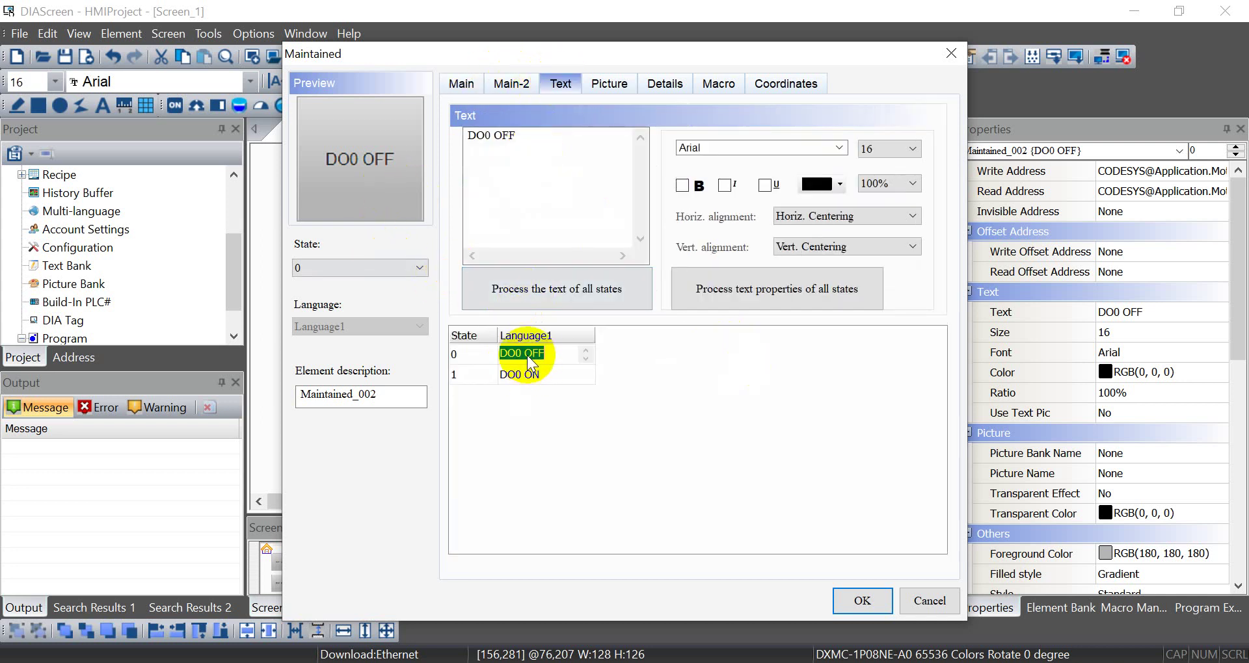
pyautogui.press('BackSpace')
pyautogui.write('7')
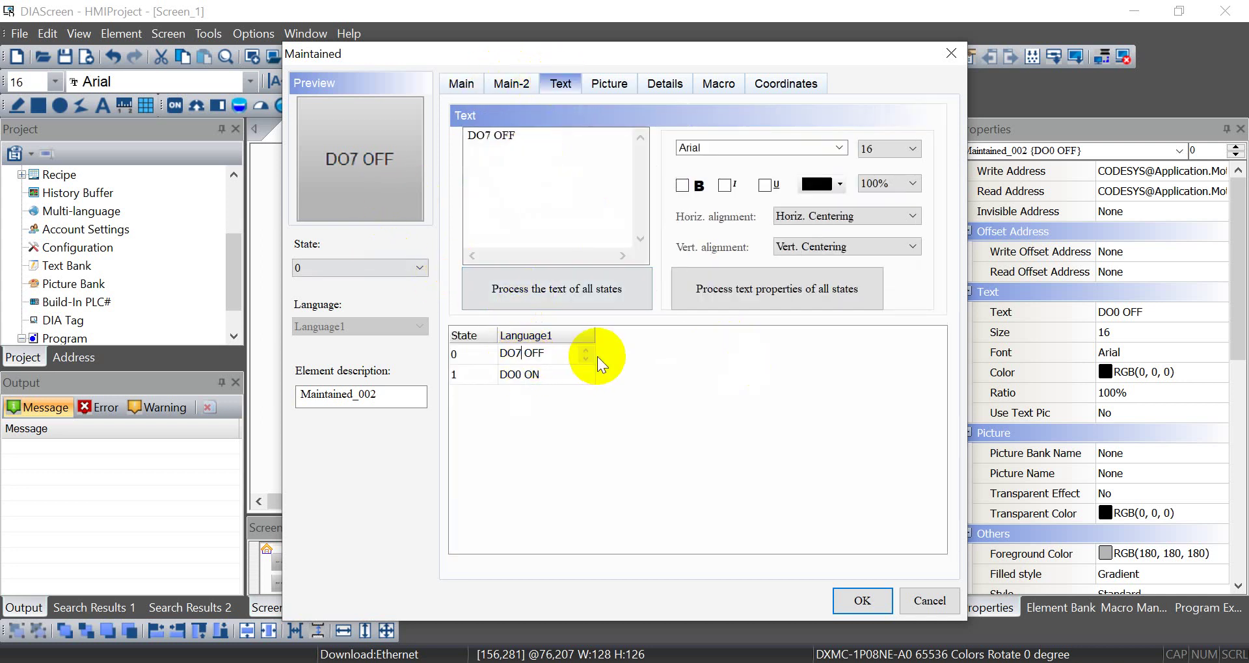
pyautogui.click(518, 373)
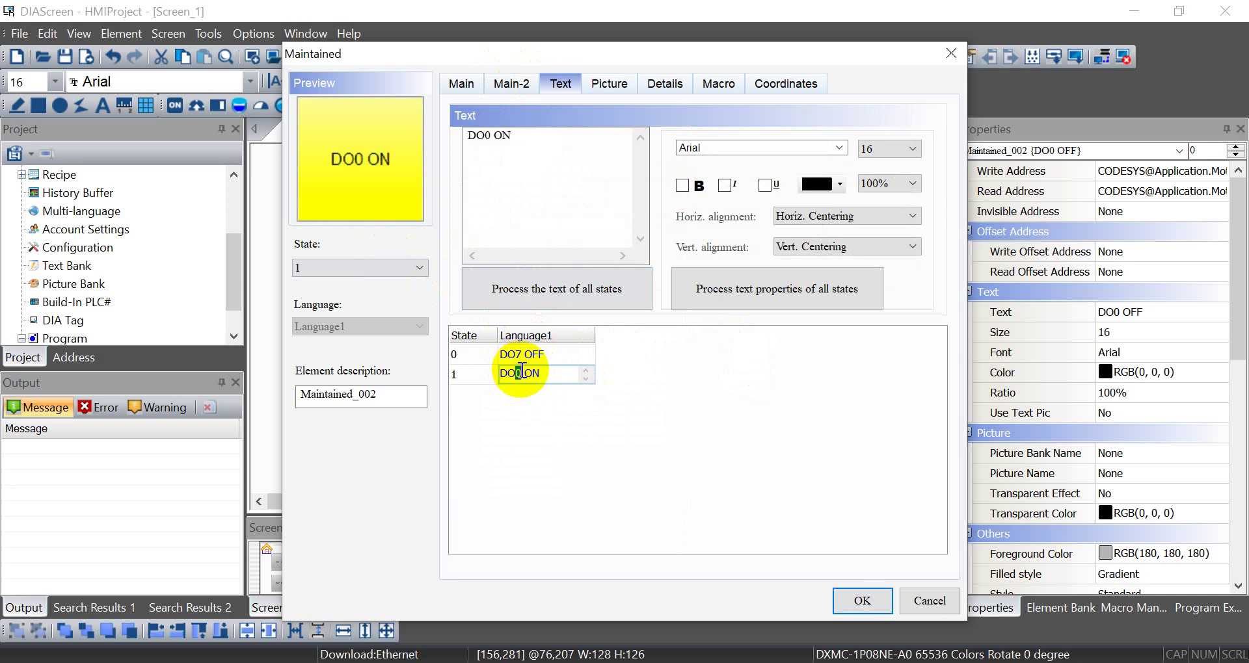
pyautogui.write('7')
pyautogui.click(845, 597)
# Step: Draw a simple indicator to the right of the DO0 button
pyautogui.click(563, 368)
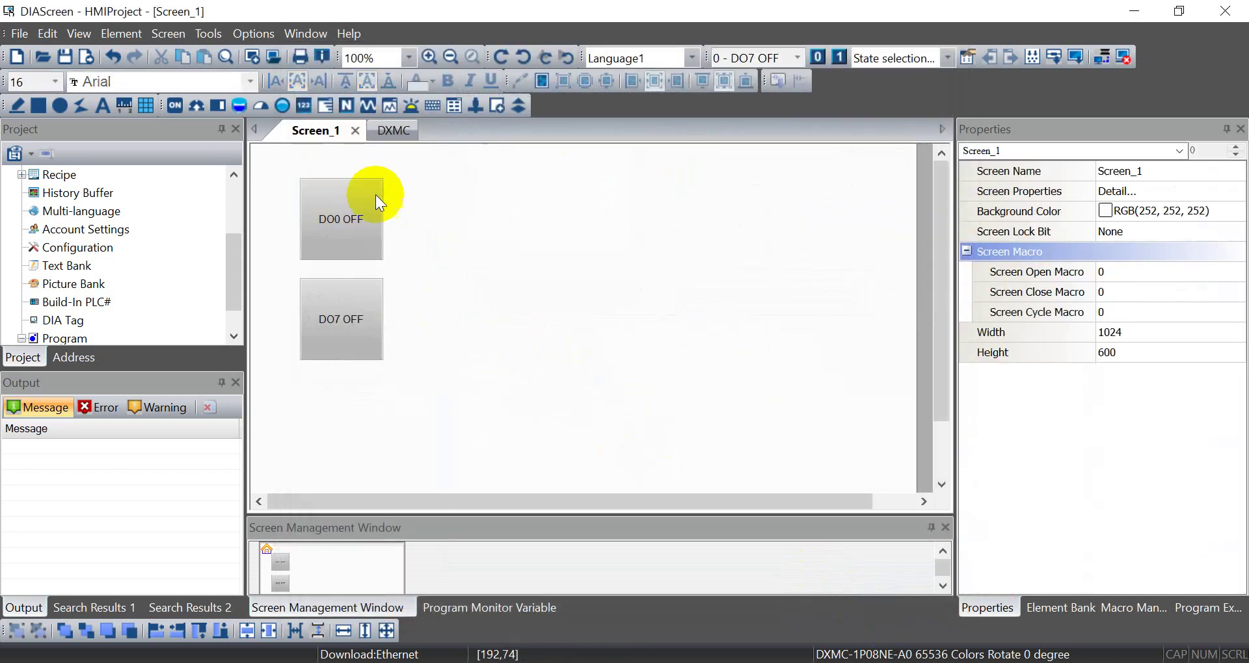
pyautogui.click(292, 112)
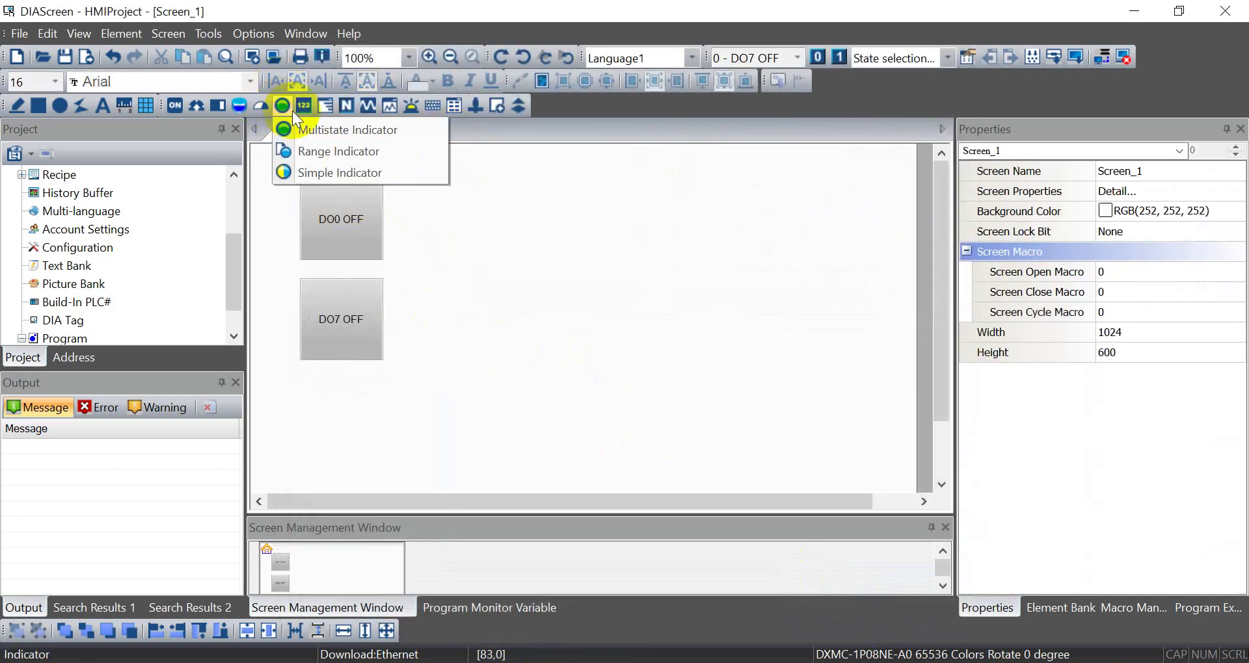
pyautogui.click(289, 151)
pyautogui.moveTo(433, 183); pyautogui.dragTo(522, 266)
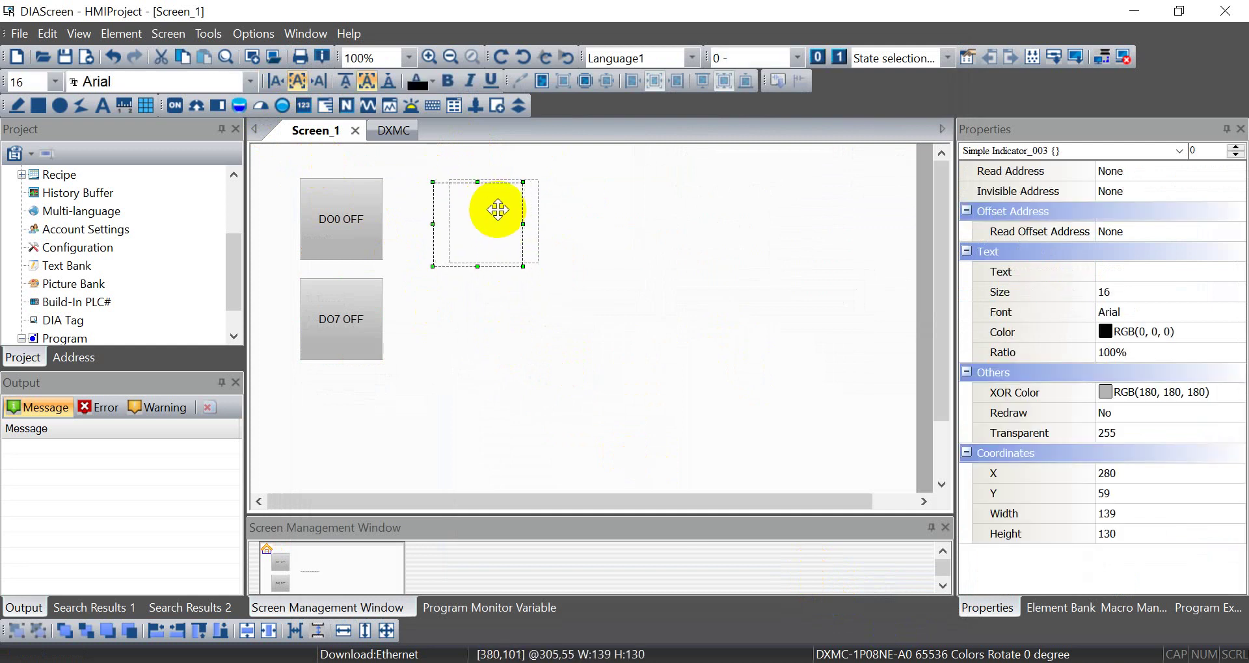
pyautogui.moveTo(498, 209); pyautogui.dragTo(530, 202)
# Step: Set the indicator's read address to Build-In PLC MotionTask OutputDO0
pyautogui.doubleClick(521, 217)
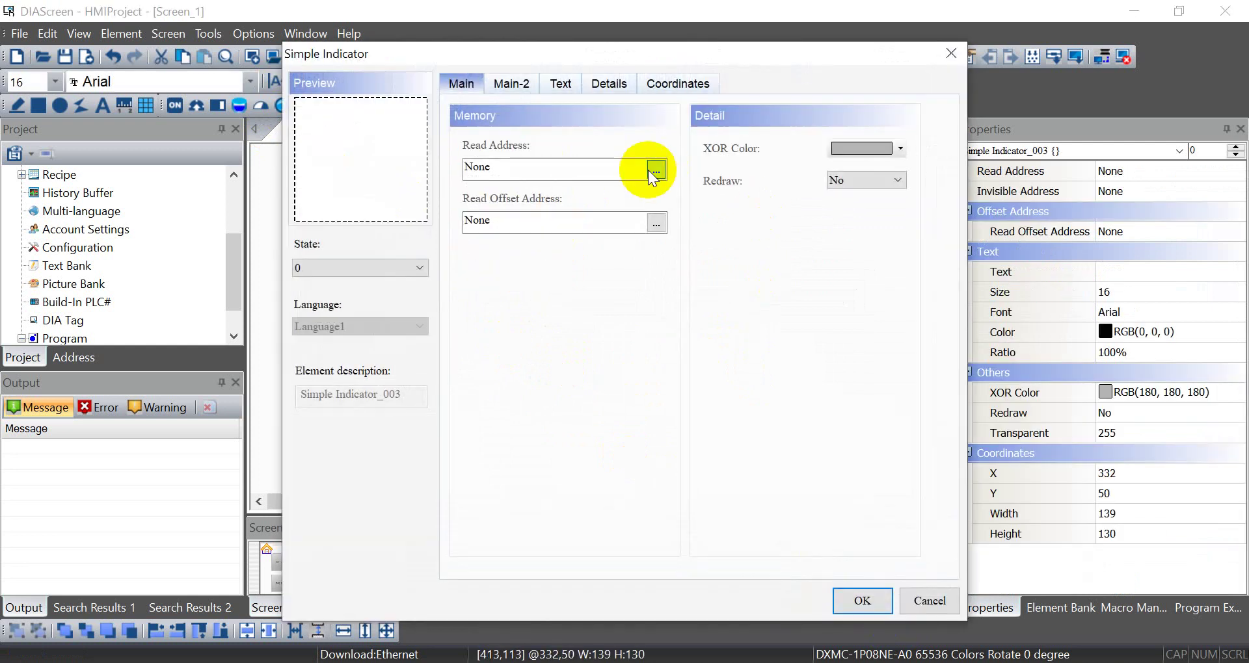
pyautogui.click(655, 170)
pyautogui.click(709, 167)
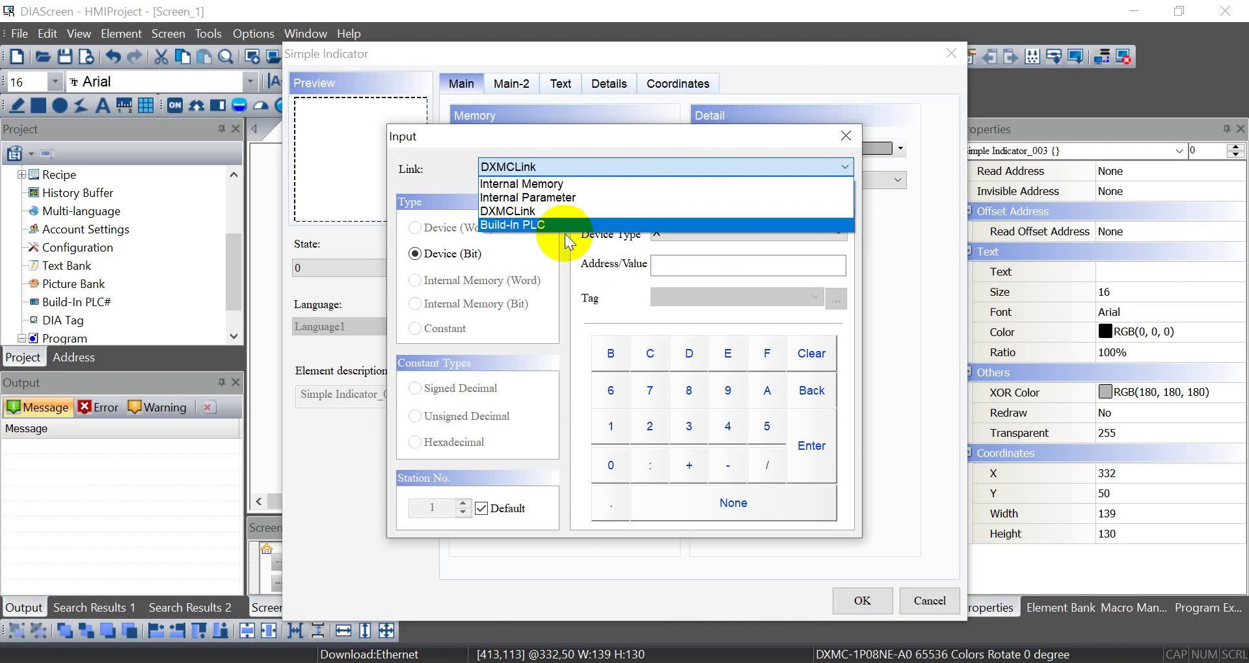
pyautogui.click(549, 225)
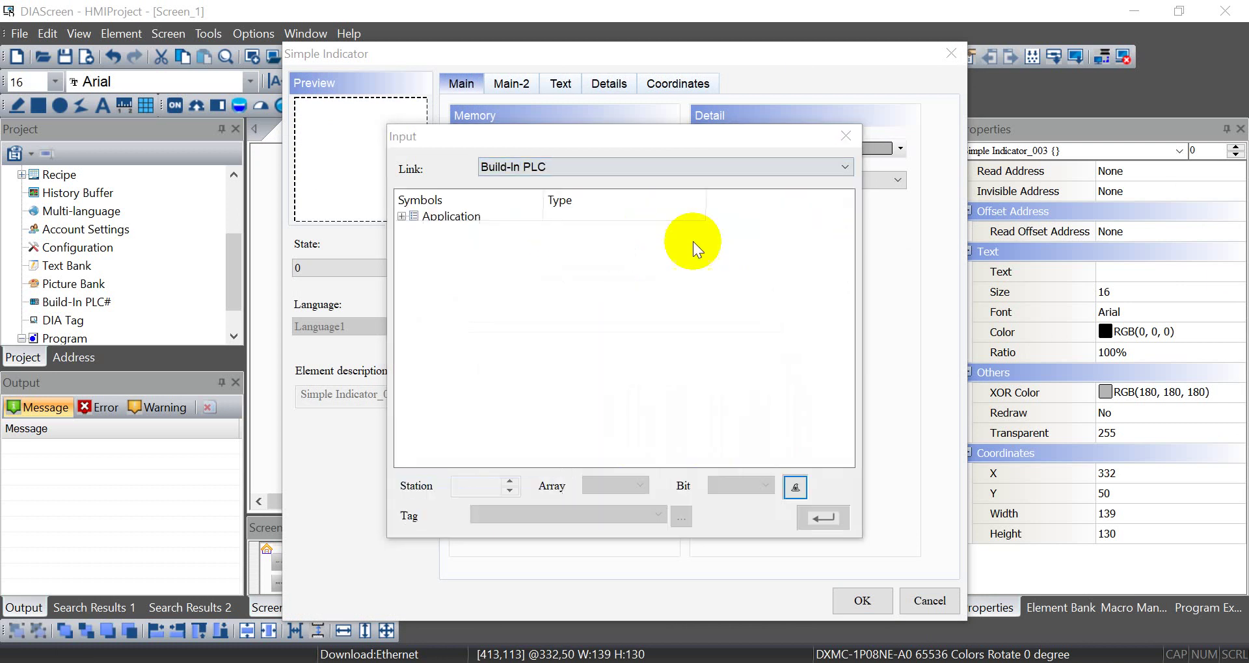
pyautogui.click(403, 217)
pyautogui.click(414, 241)
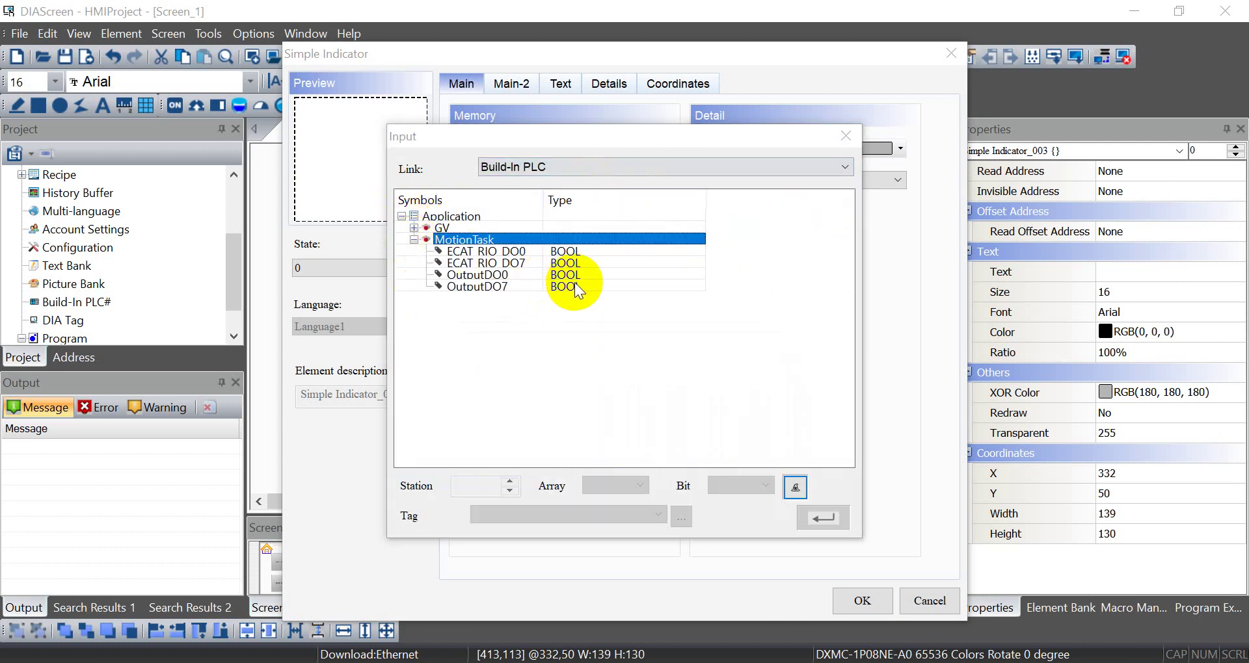
pyautogui.click(575, 282)
pyautogui.click(574, 277)
pyautogui.click(823, 518)
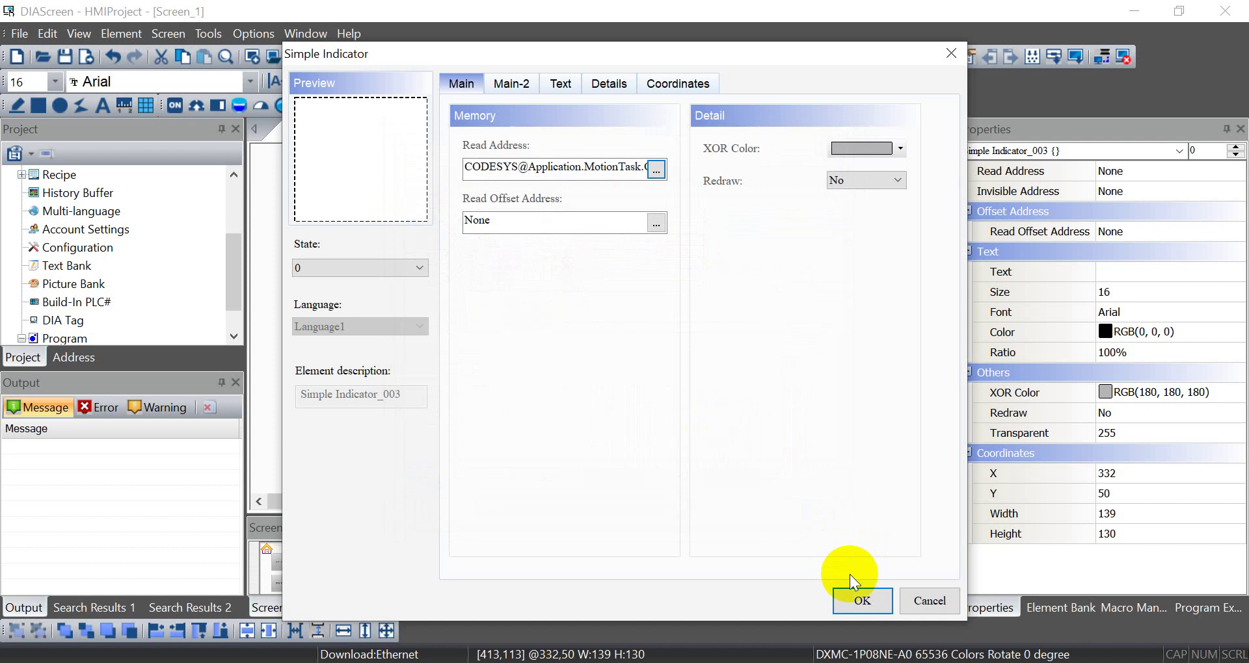
pyautogui.click(855, 593)
pyautogui.doubleClick(537, 244)
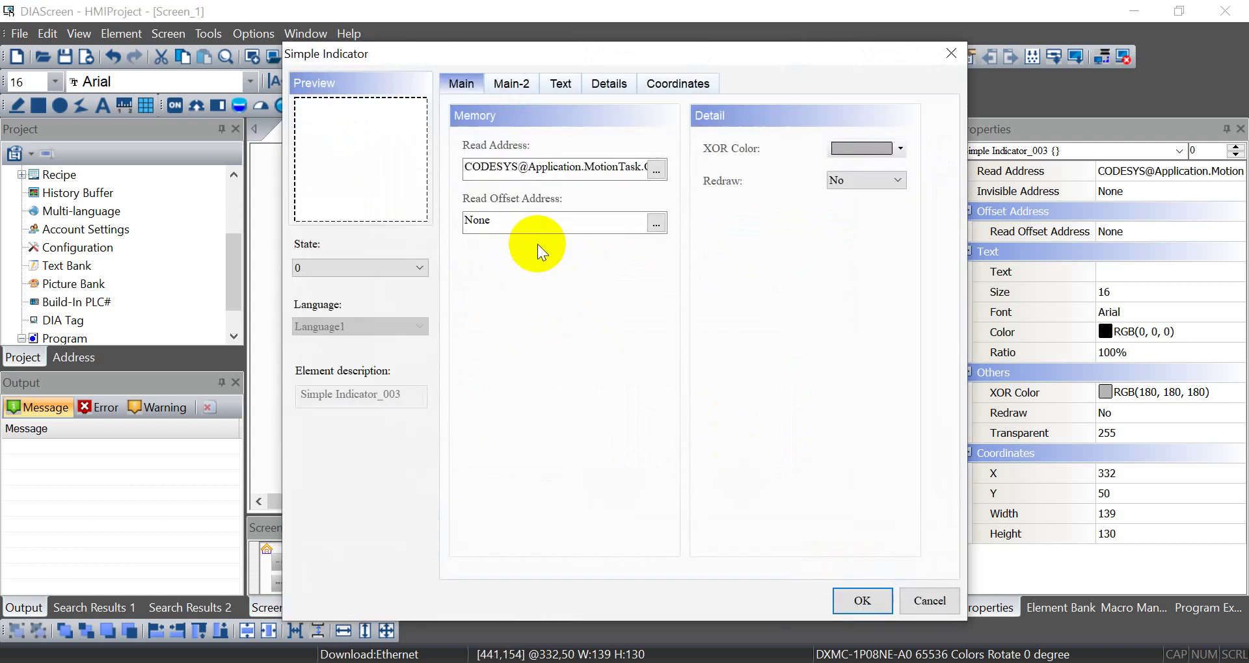
# Step: Duplicate the indicator and place the copy below it, beside the DO7 button
pyautogui.click(948, 56)
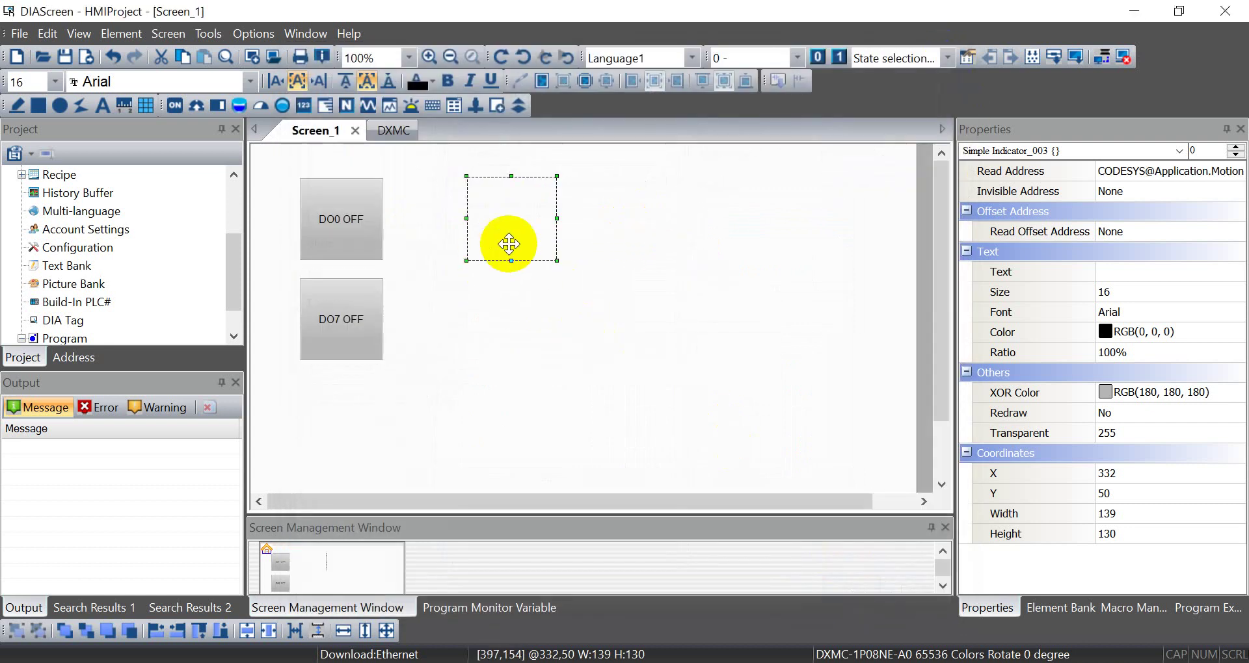
pyautogui.rightClick(556, 234)
pyautogui.click(621, 309)
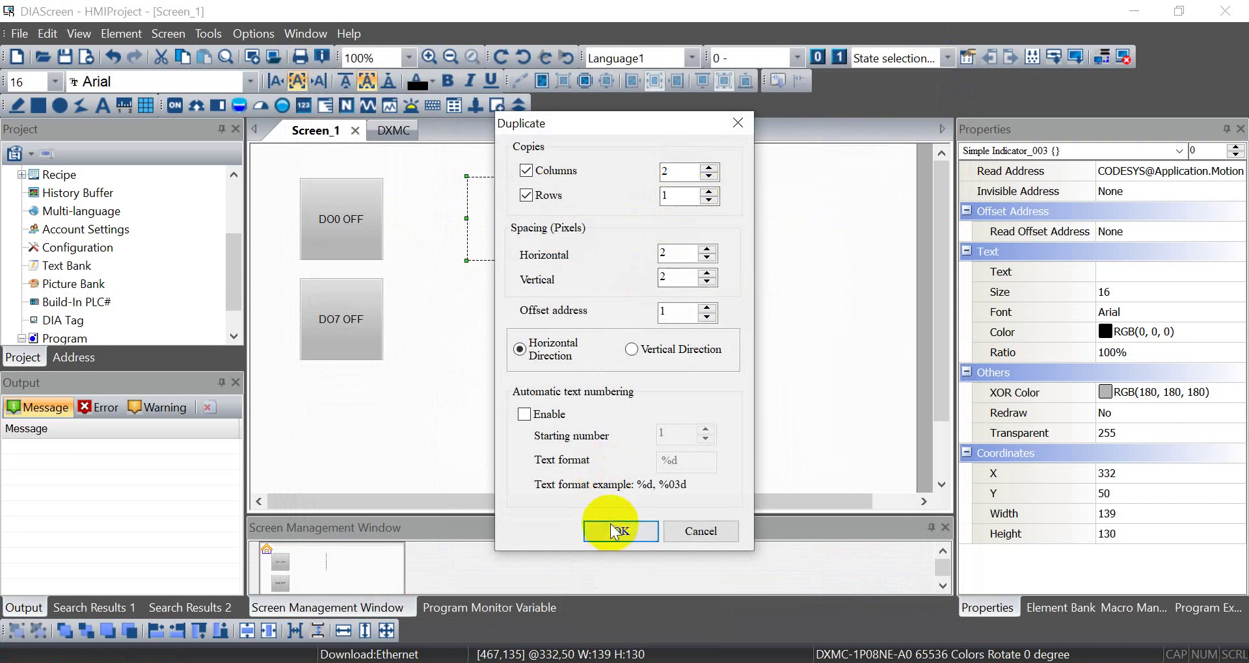
pyautogui.click(615, 530)
pyautogui.moveTo(647, 250); pyautogui.dragTo(535, 351)
# Step: Set the copied indicator's read address to OutputDO7
pyautogui.doubleClick(535, 357)
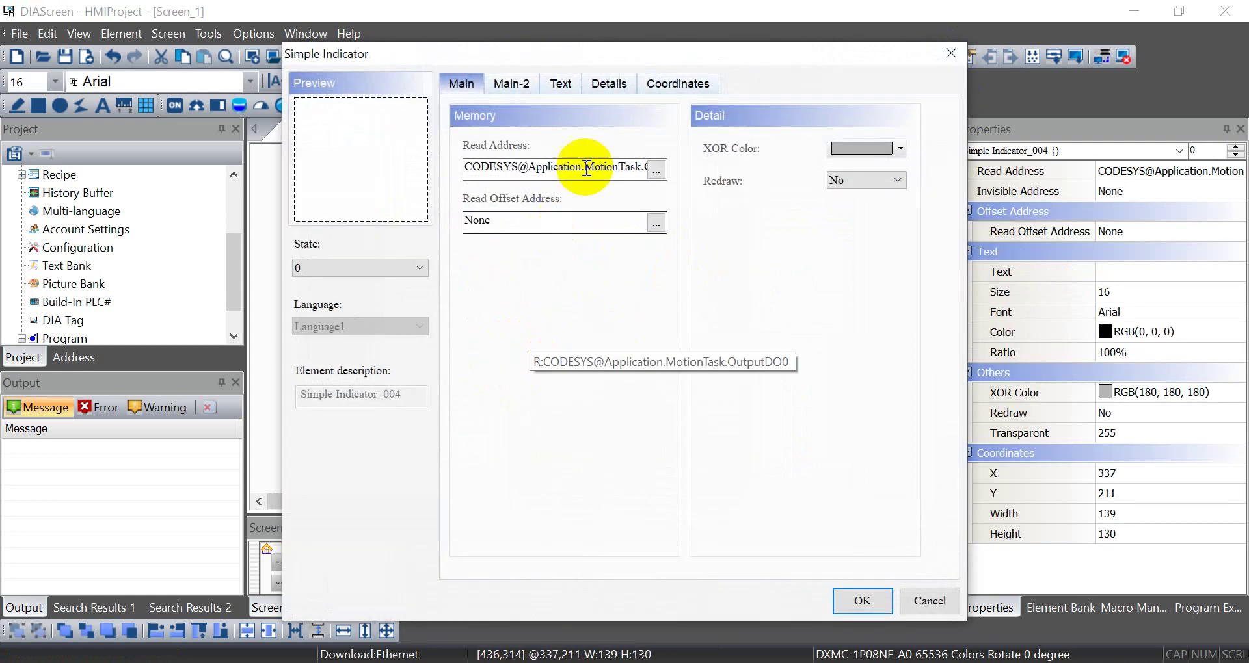
pyautogui.moveTo(594, 167); pyautogui.dragTo(638, 167)
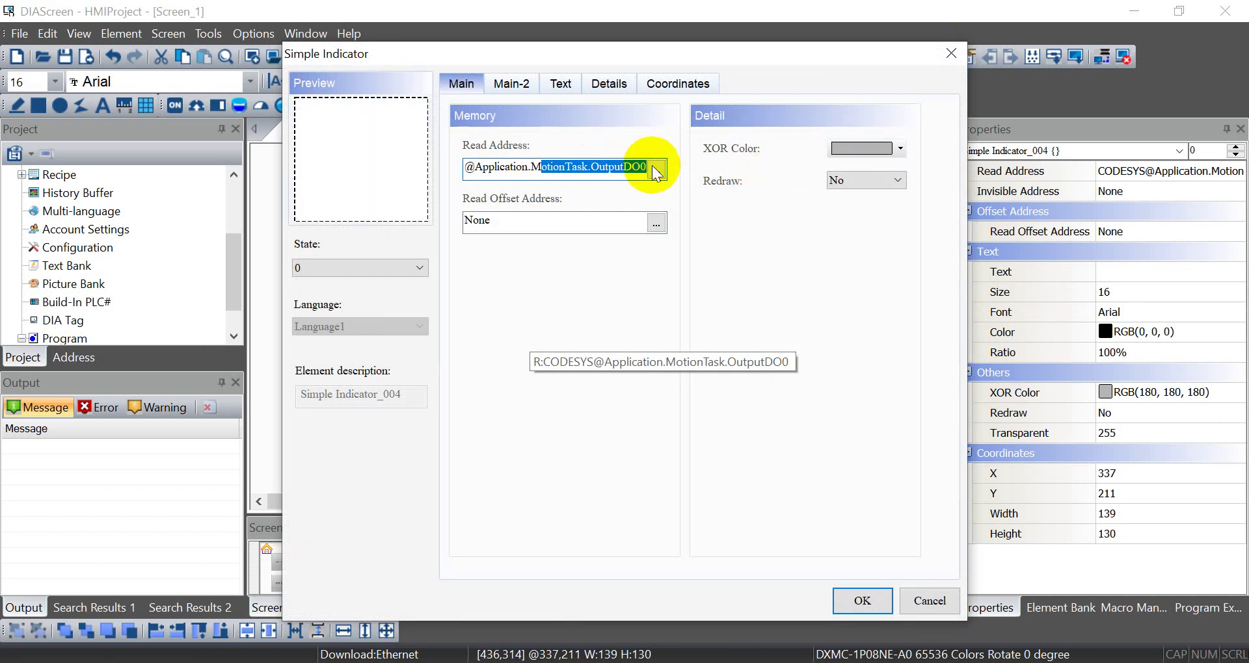
pyautogui.click(654, 169)
pyautogui.click(456, 287)
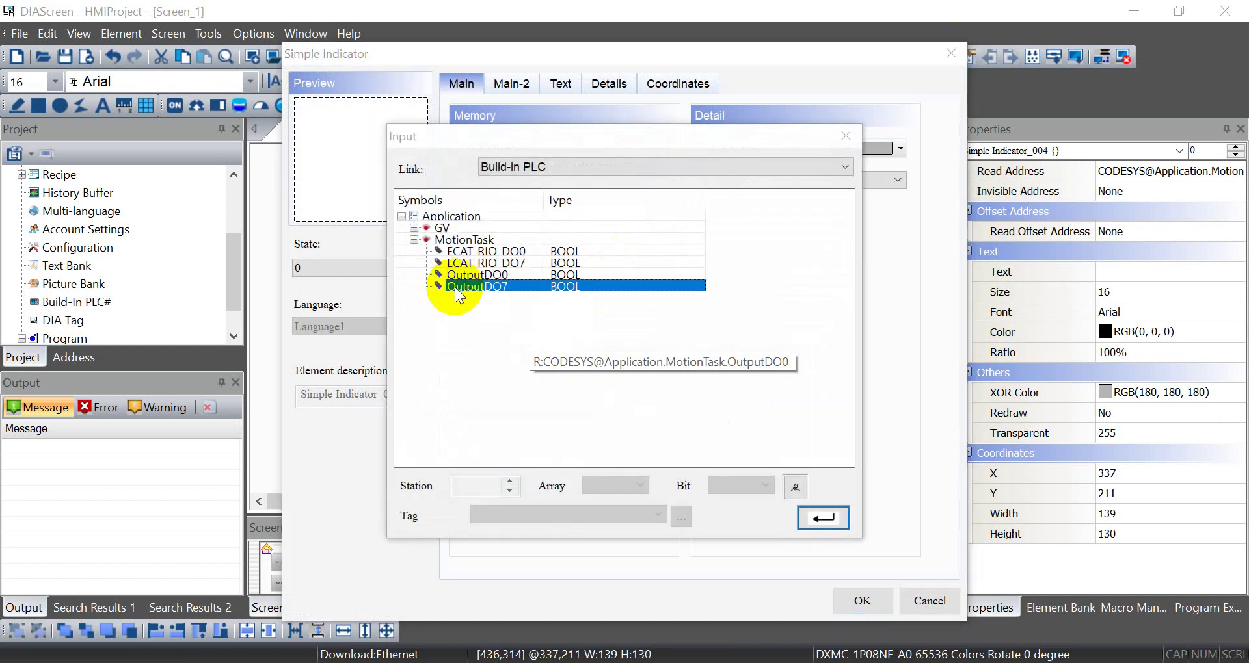
pyautogui.click(823, 518)
pyautogui.click(857, 600)
pyautogui.click(786, 447)
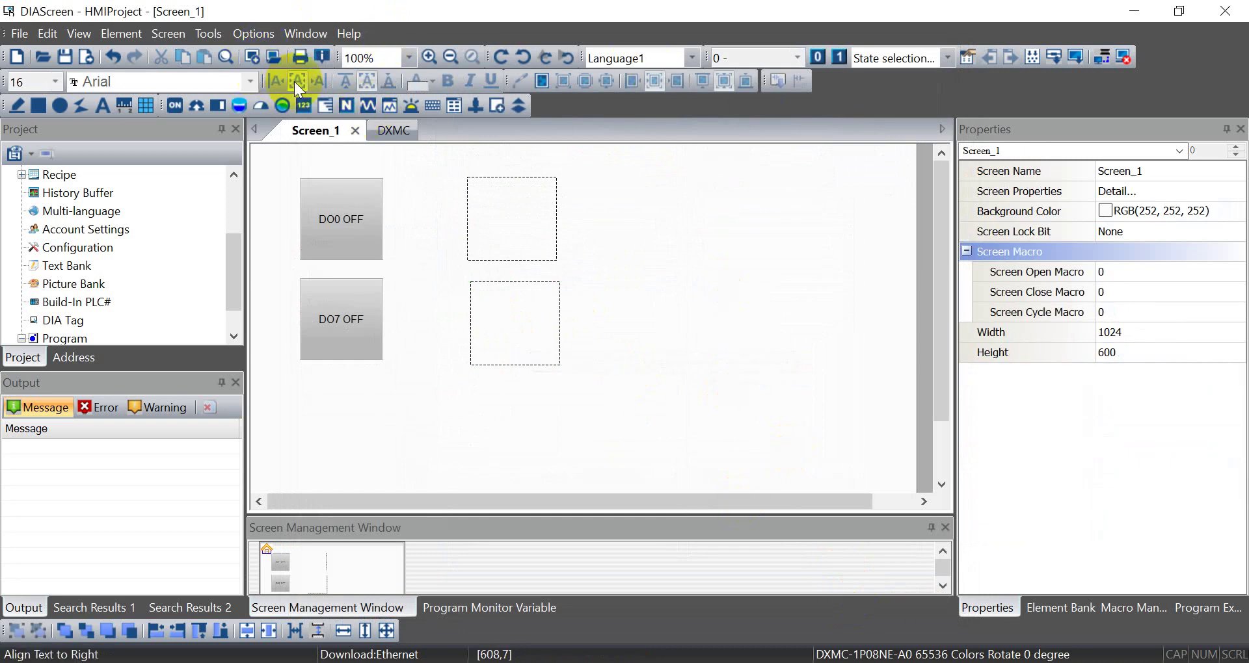
# Step: Compile and download the screens over Ethernet to the HMI at 192.168.1.10
pyautogui.click(1054, 56)
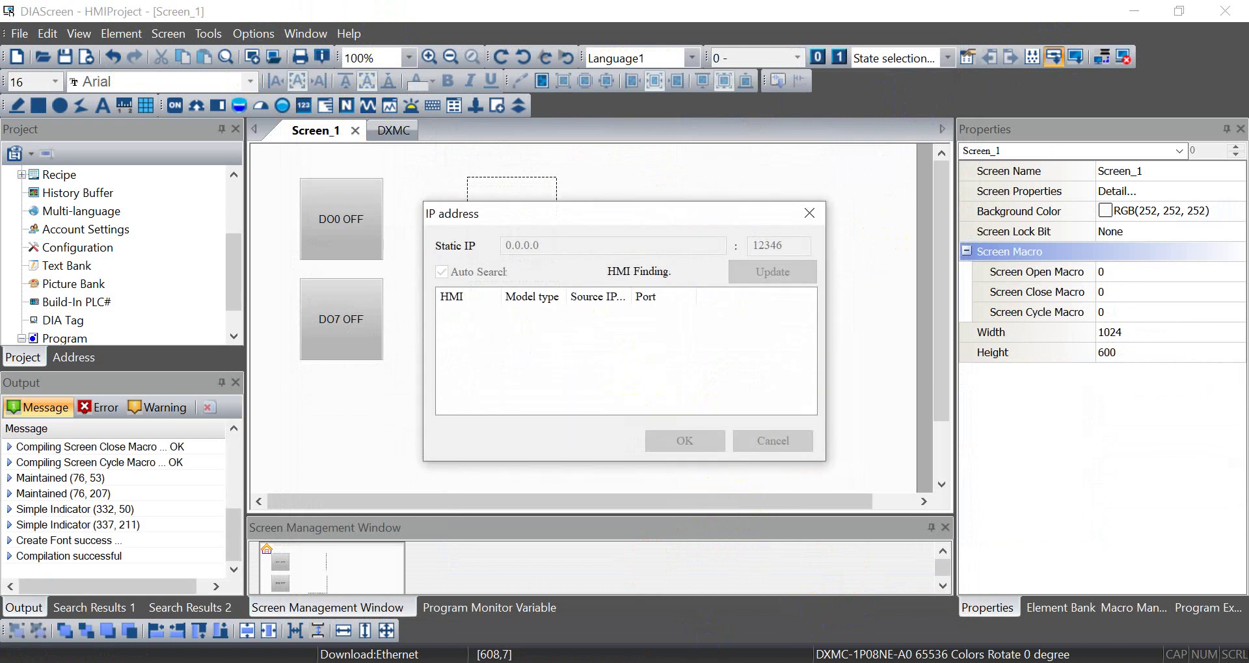
pyautogui.moveTo(631, 296); pyautogui.dragTo(653, 295)
pyautogui.click(602, 313)
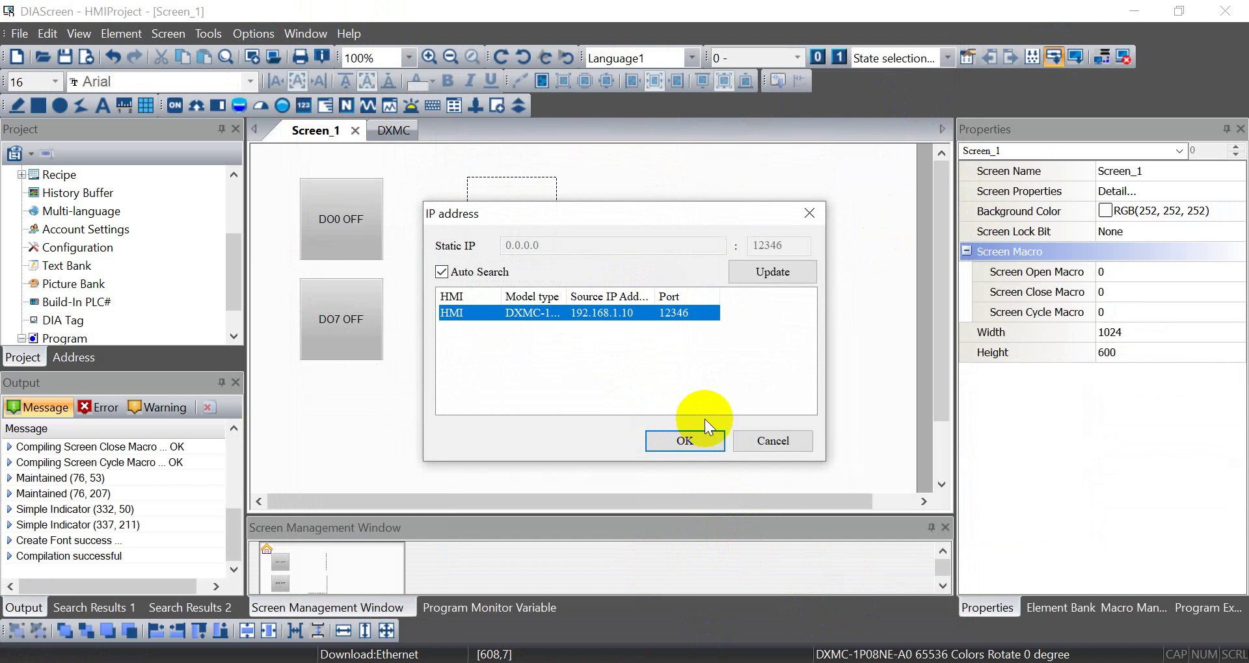
pyautogui.click(684, 440)
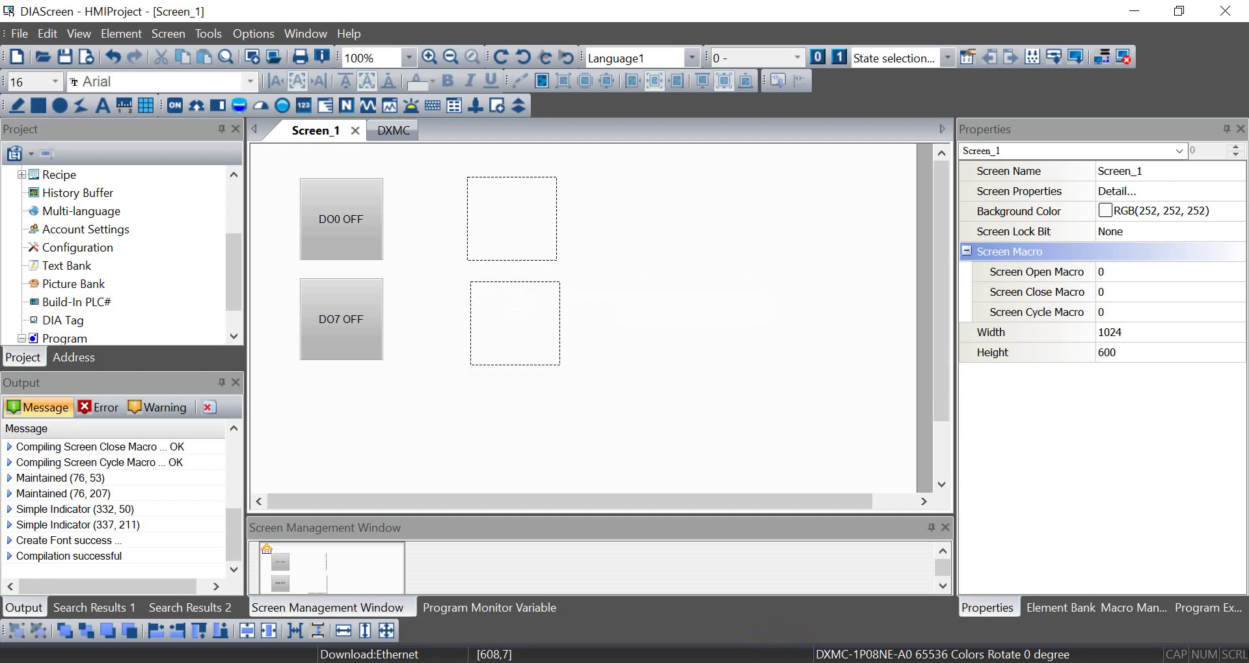
pyautogui.moveTo(462, 662)
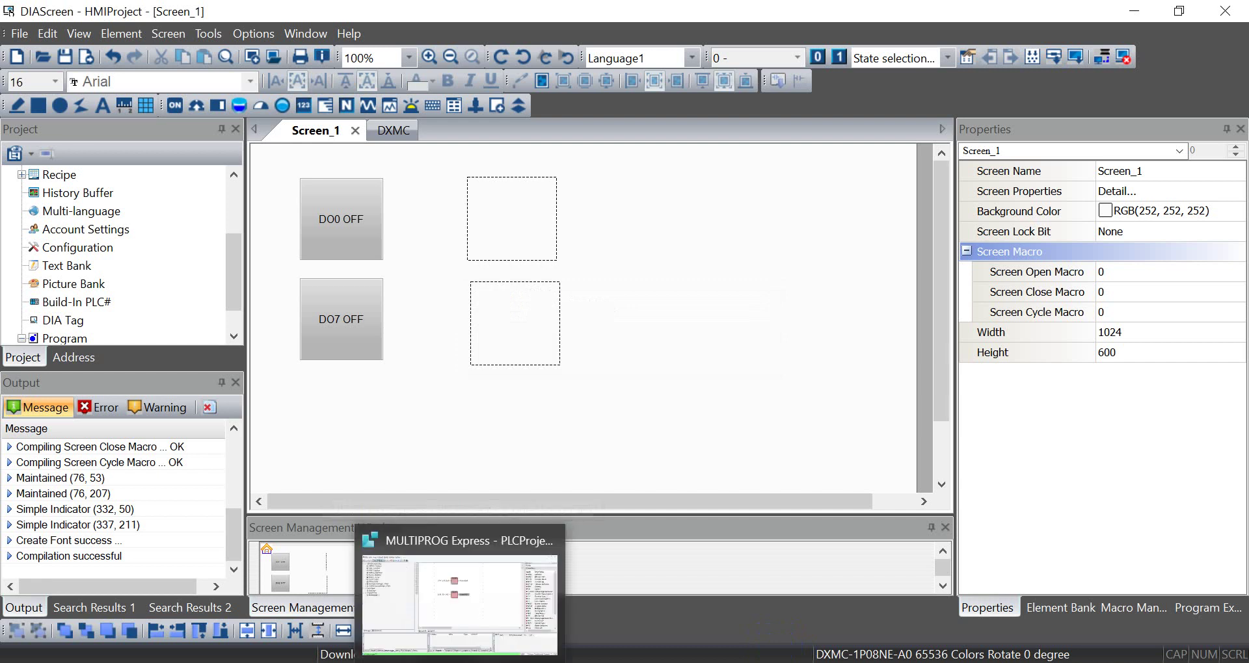
# Step: Connect VNC Viewer to 192.168.1.10 with the VNC password, then switch DO0 and DO7 on
pyautogui.click(514, 661)
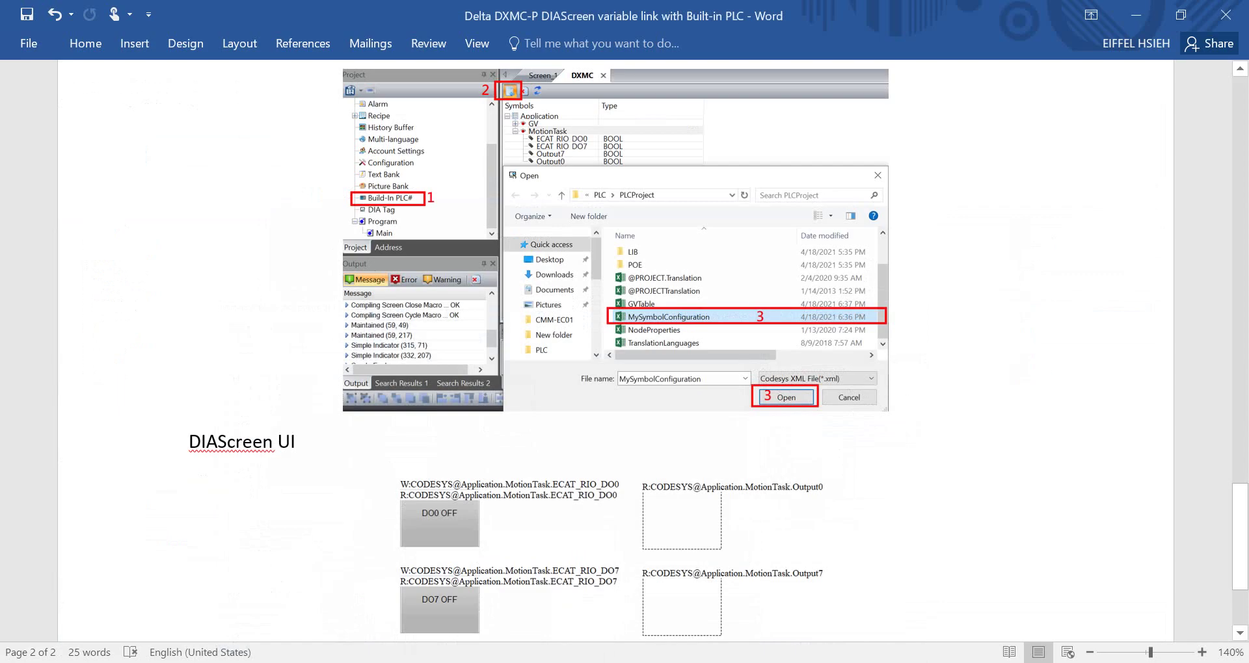
pyautogui.click(344, 662)
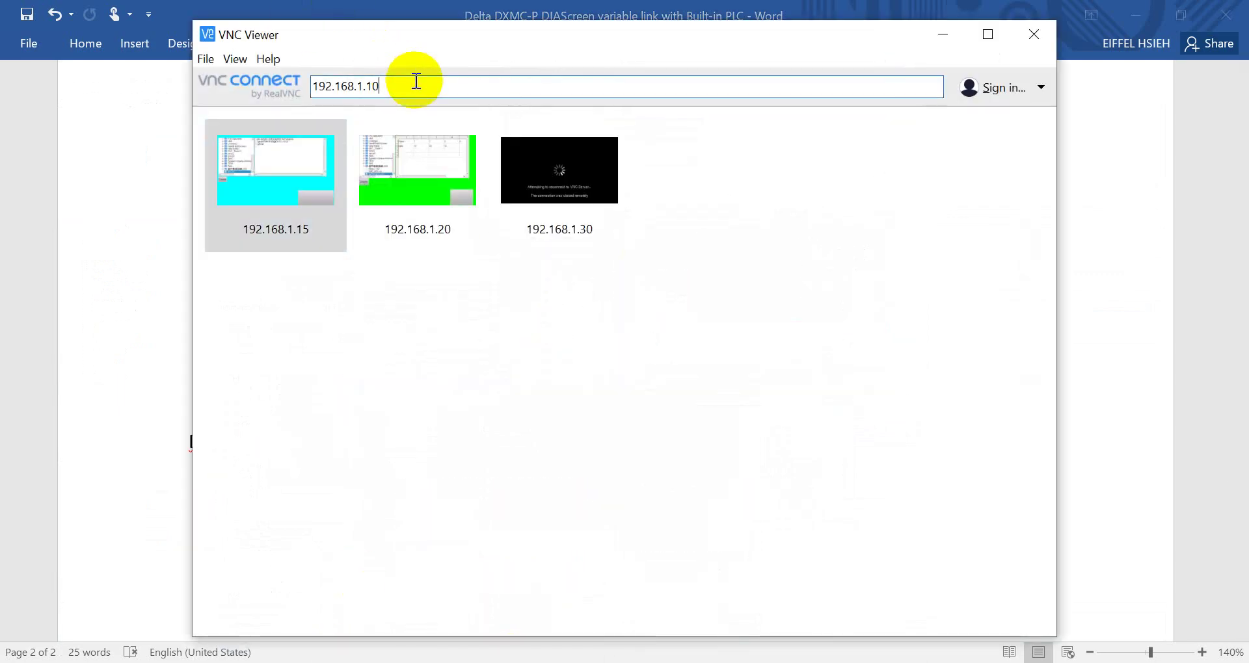
pyautogui.press('Return')
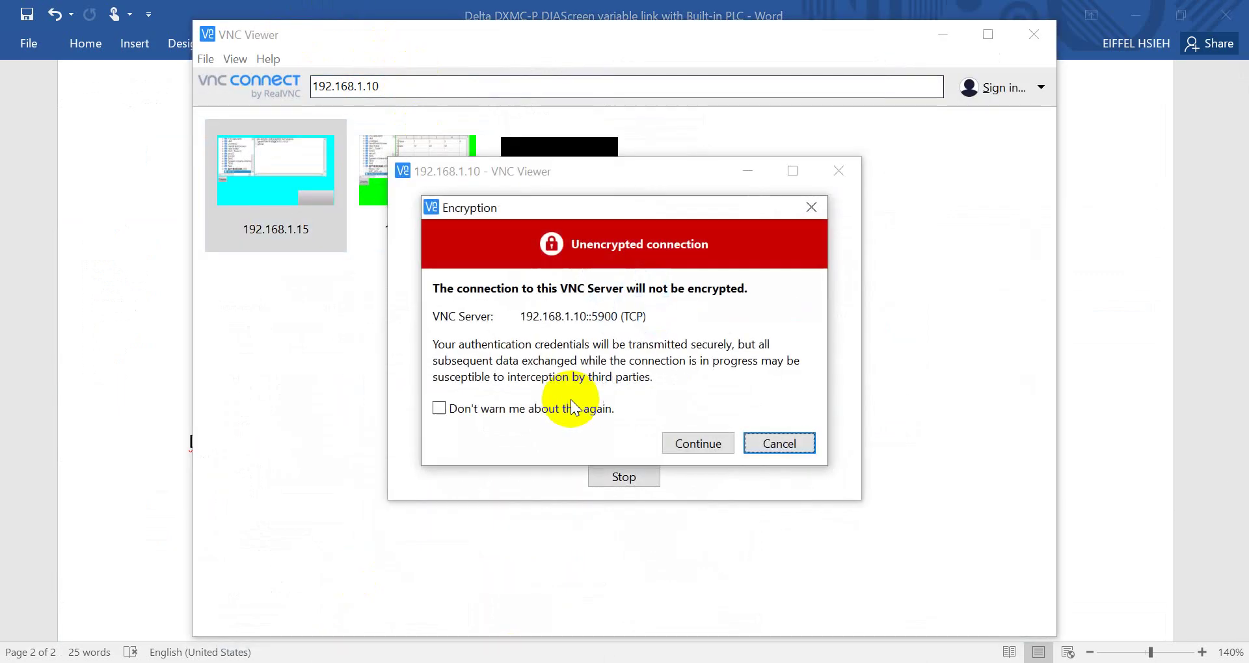
pyautogui.click(697, 440)
pyautogui.click(643, 369)
pyautogui.write('•')
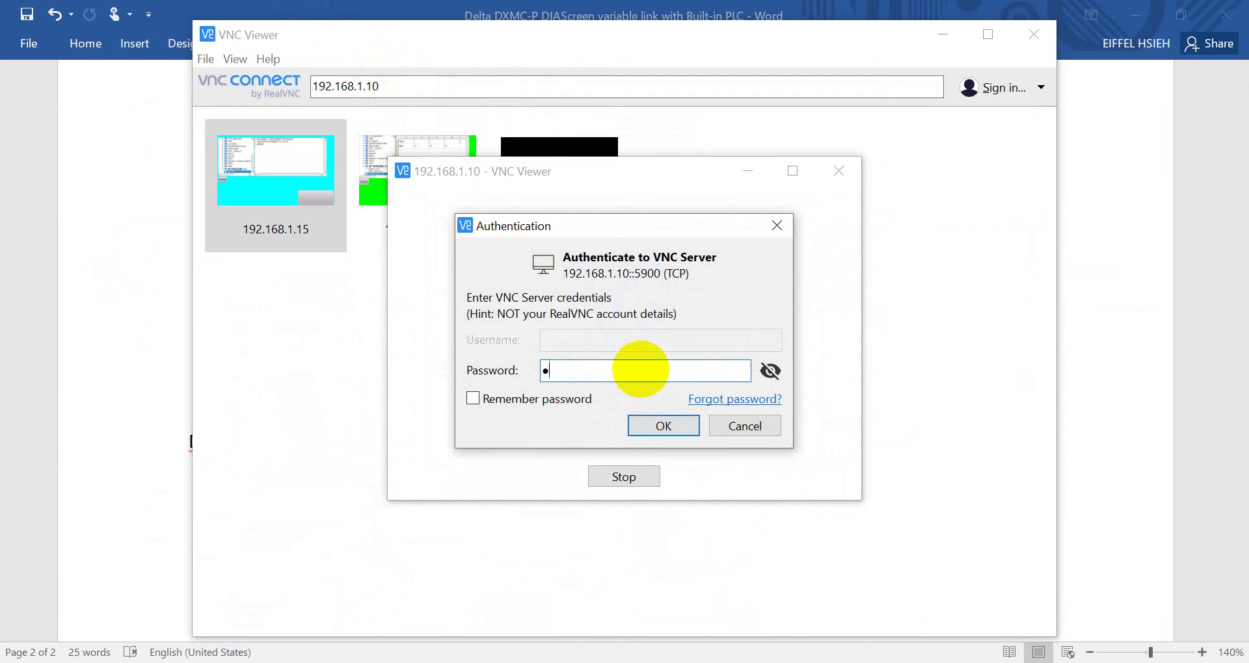
pyautogui.write('•••••')
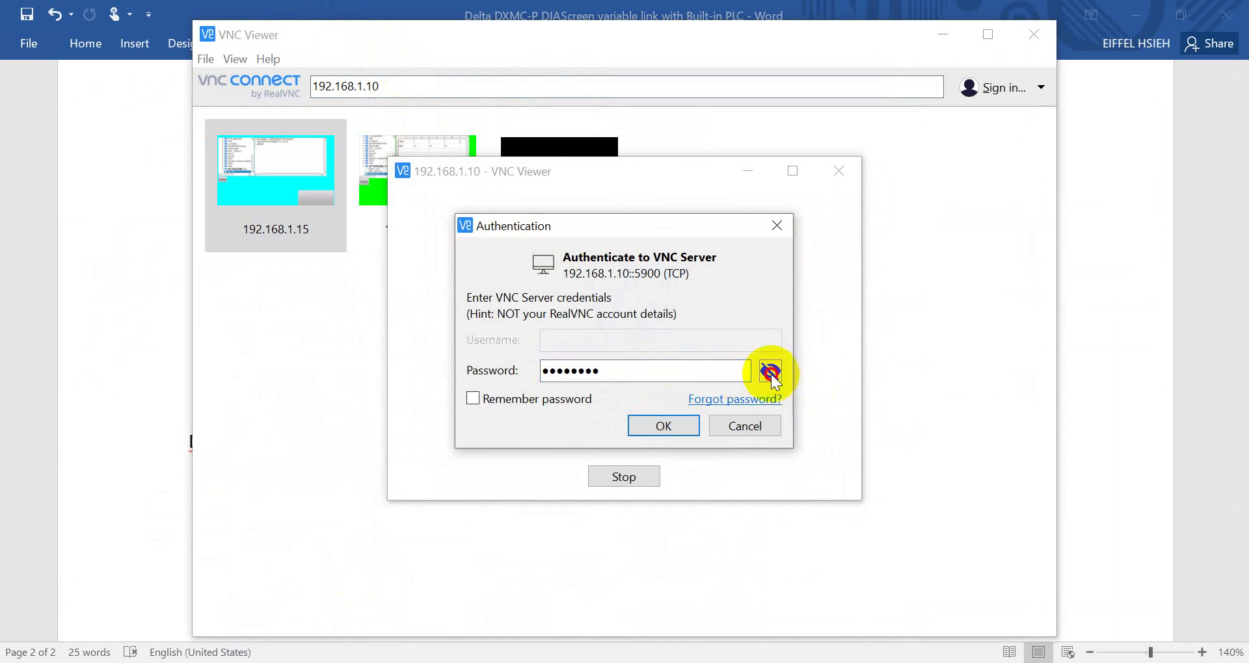
pyautogui.click(770, 372)
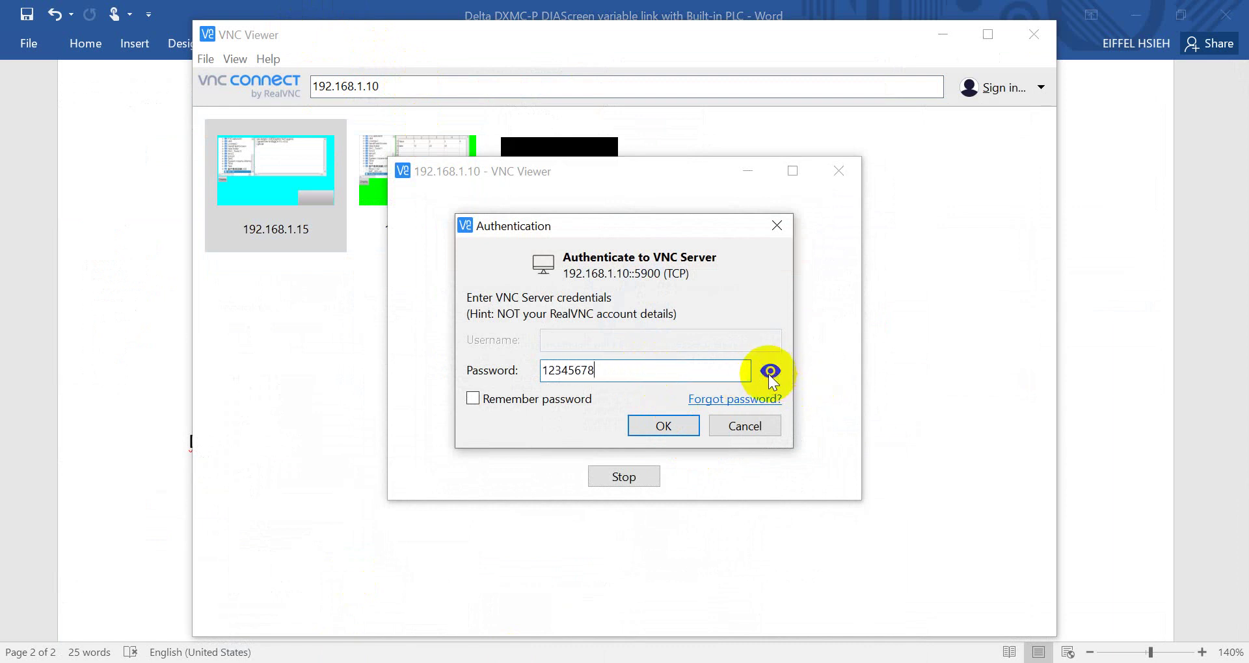
pyautogui.click(663, 424)
pyautogui.click(381, 221)
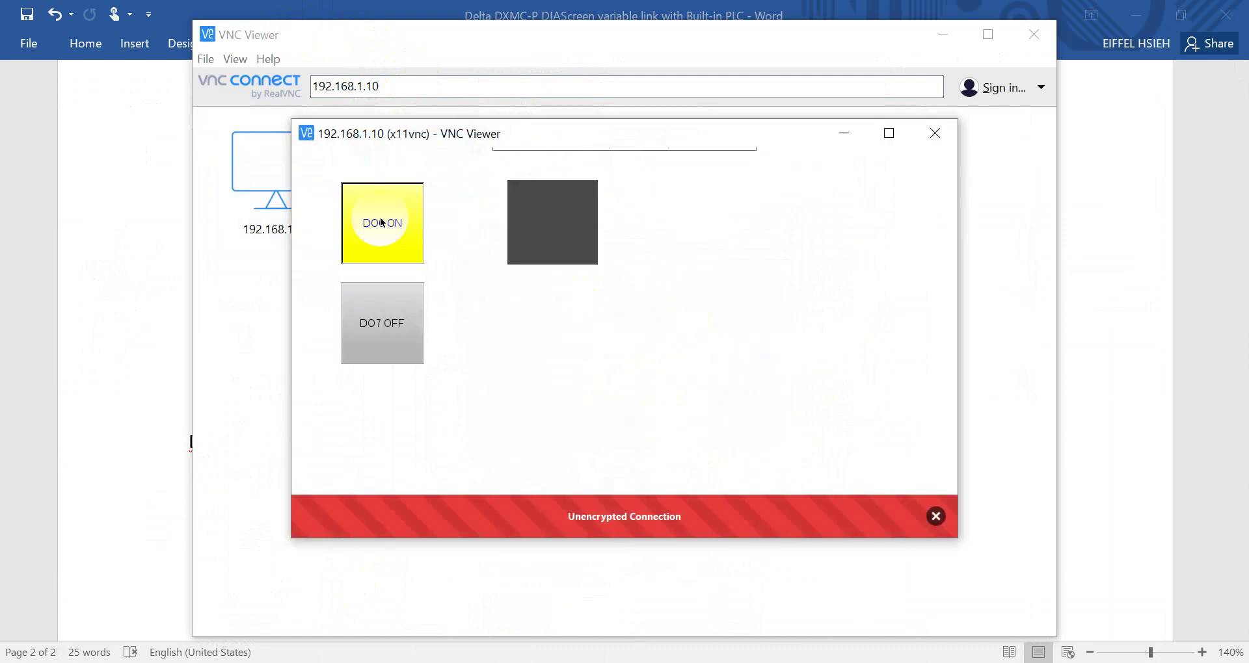
pyautogui.click(384, 325)
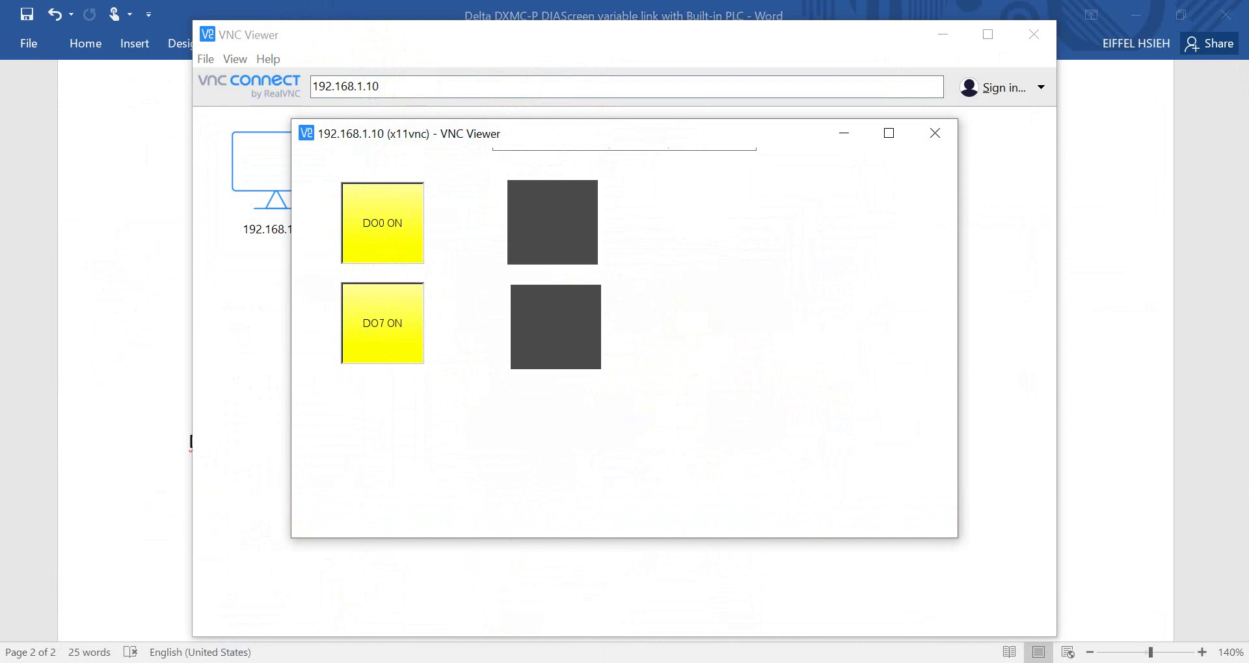
# Step: Put MULTIPROG Express online to watch MotionTask, with DO0 and DO7 signals reading 1
pyautogui.click(409, 598)
pyautogui.click(263, 312)
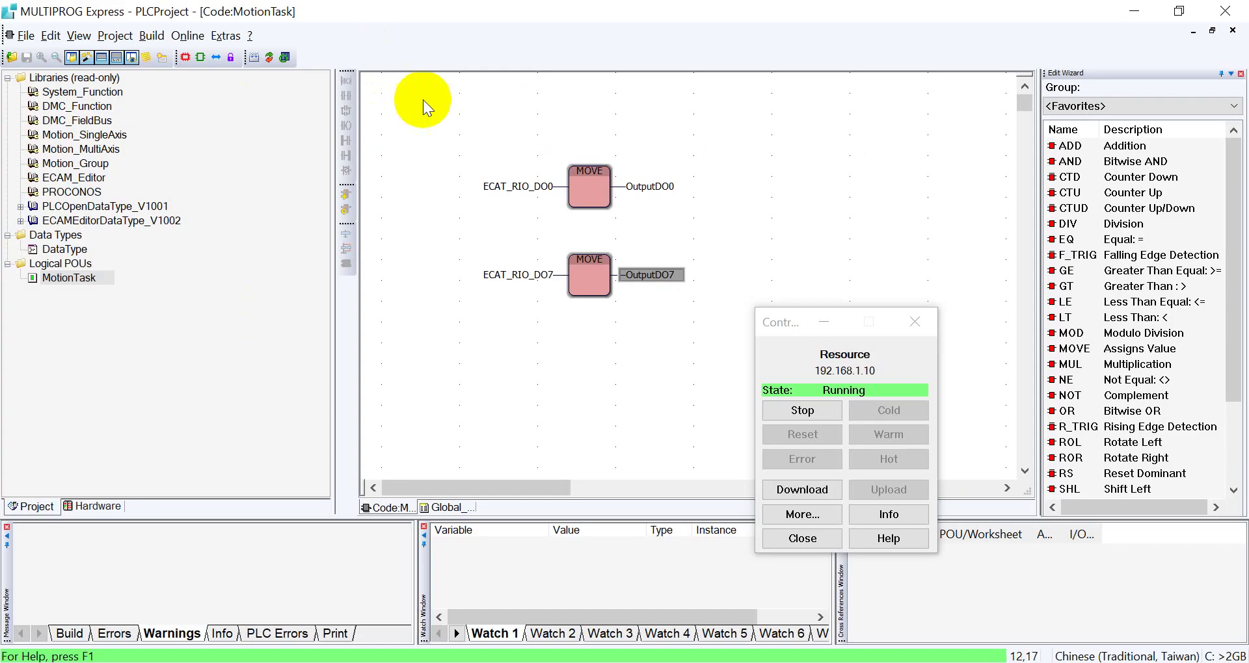
pyautogui.click(268, 57)
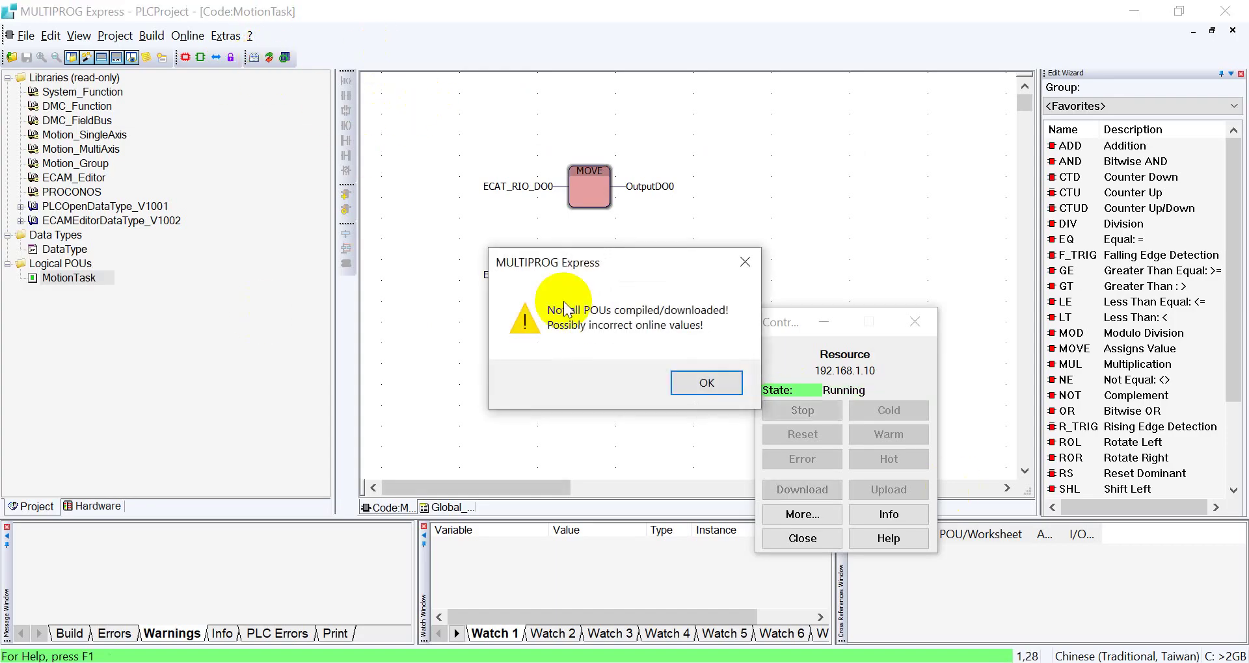
pyautogui.click(702, 387)
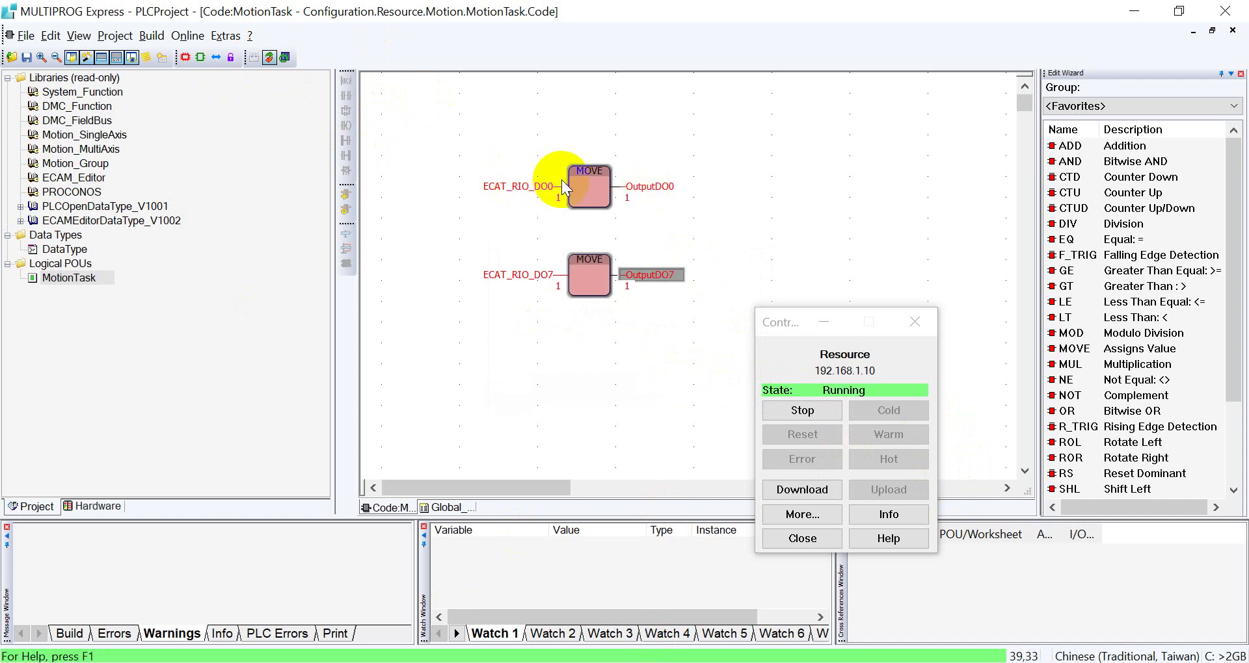
# Step: In DMARS, view the R1-EC7062 CoE DO Setting page showing Q0 and Q7 on, and toggle Q0
pyautogui.hotkey('alt', 'Tab')
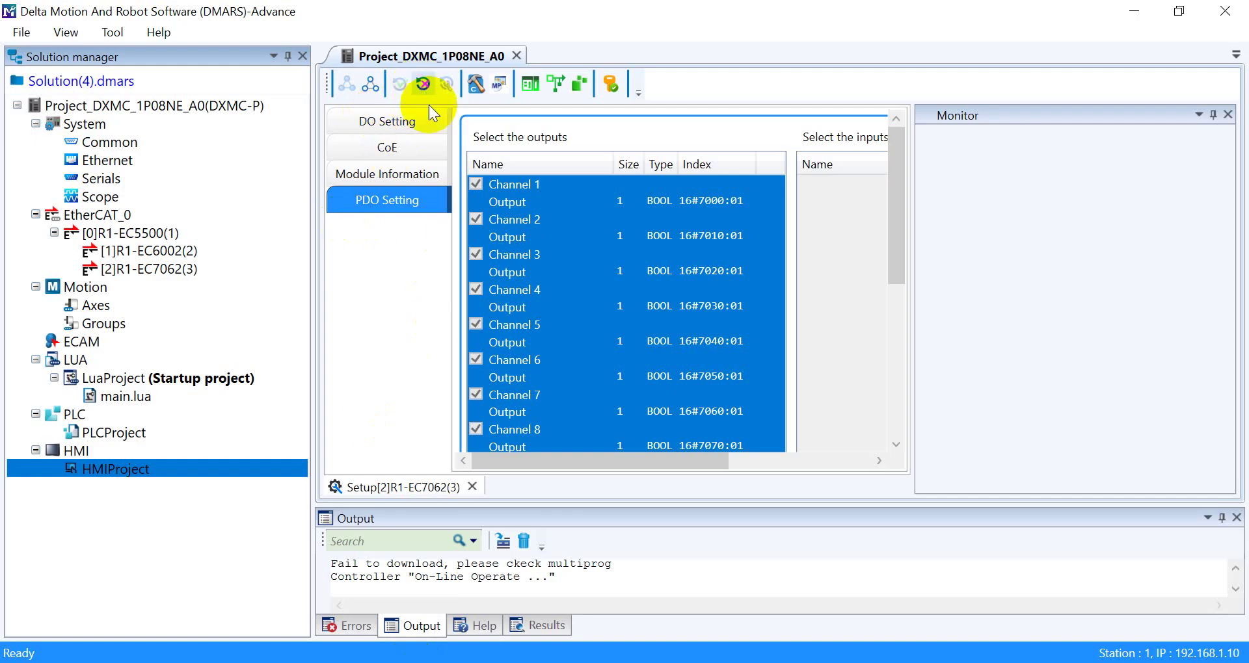
pyautogui.click(366, 159)
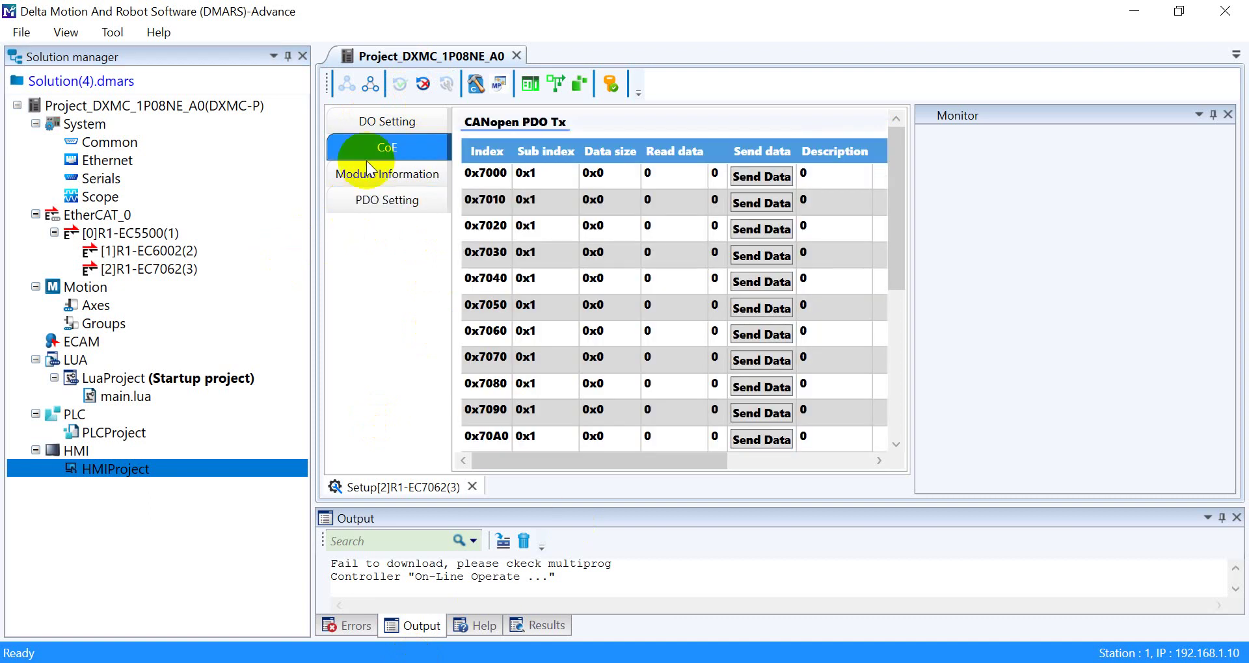
pyautogui.click(383, 124)
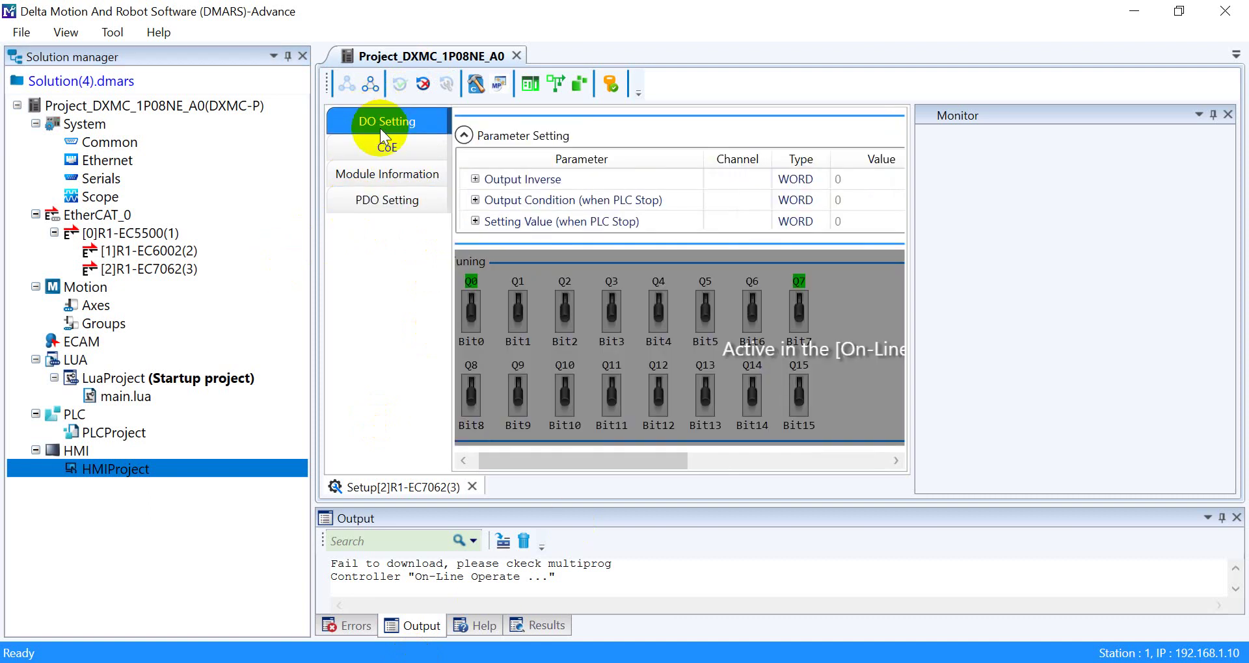
pyautogui.click(471, 290)
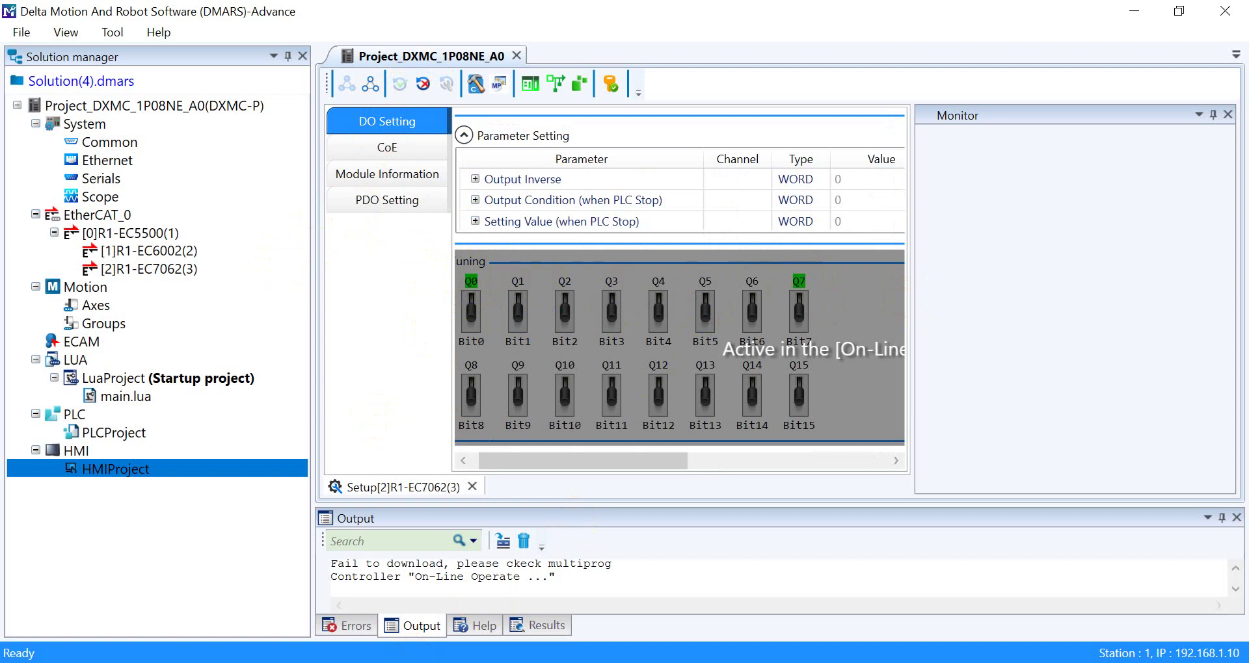